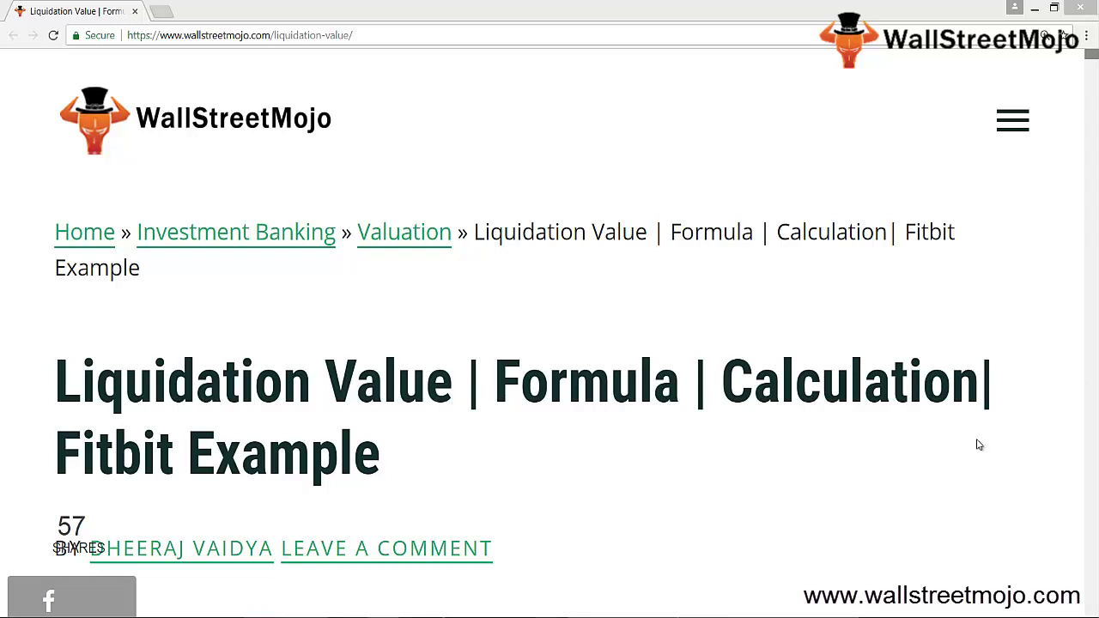
pyautogui.scroll(-5, 979, 445)
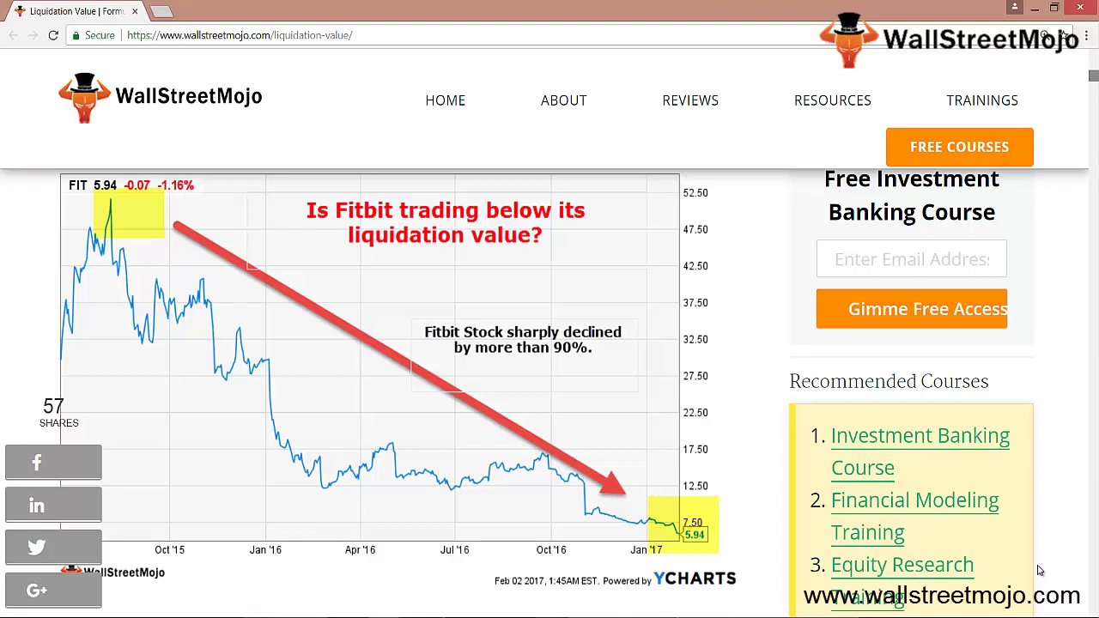
pyautogui.press('XF86MonBrightnessDown')
pyautogui.press('XF86MonBrightnessDown')
pyautogui.press('XF86MonBrightnessDown')
pyautogui.press('XF86MonBrightnessDown')
pyautogui.press('XF86MonBrightnessDown')
pyautogui.press('XF86MonBrightnessUp')
pyautogui.press('XF86MonBrightnessUp')
pyautogui.press('XF86MonBrightnessUp')
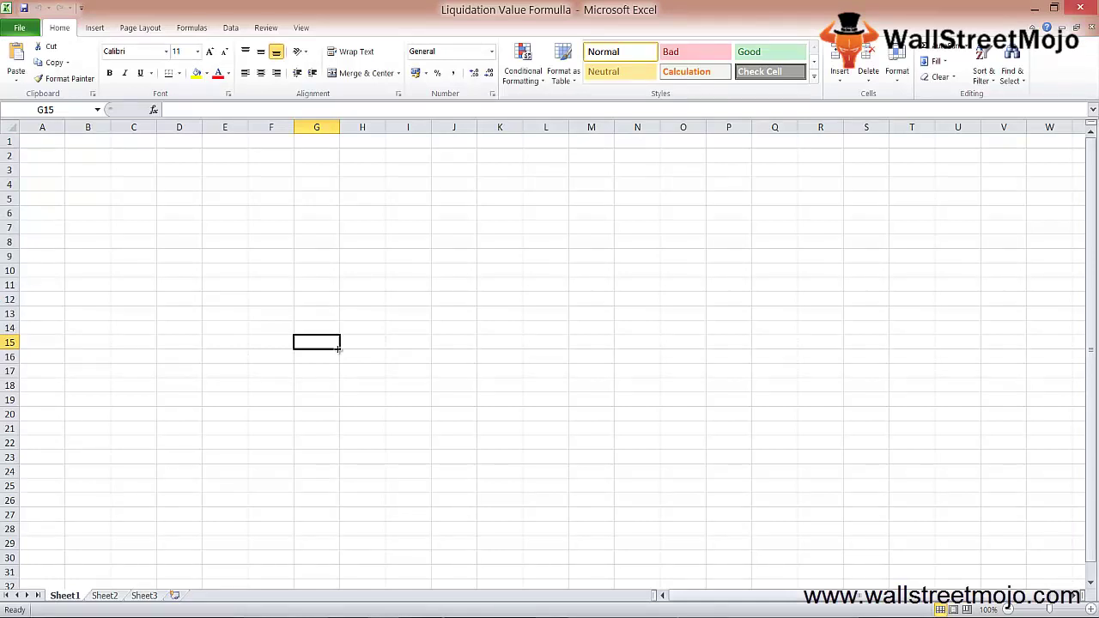
# Enter the label "Loading & Unloading Charges" in G6 with the amount 1000 beside it in H6.
pyautogui.write('Loading')
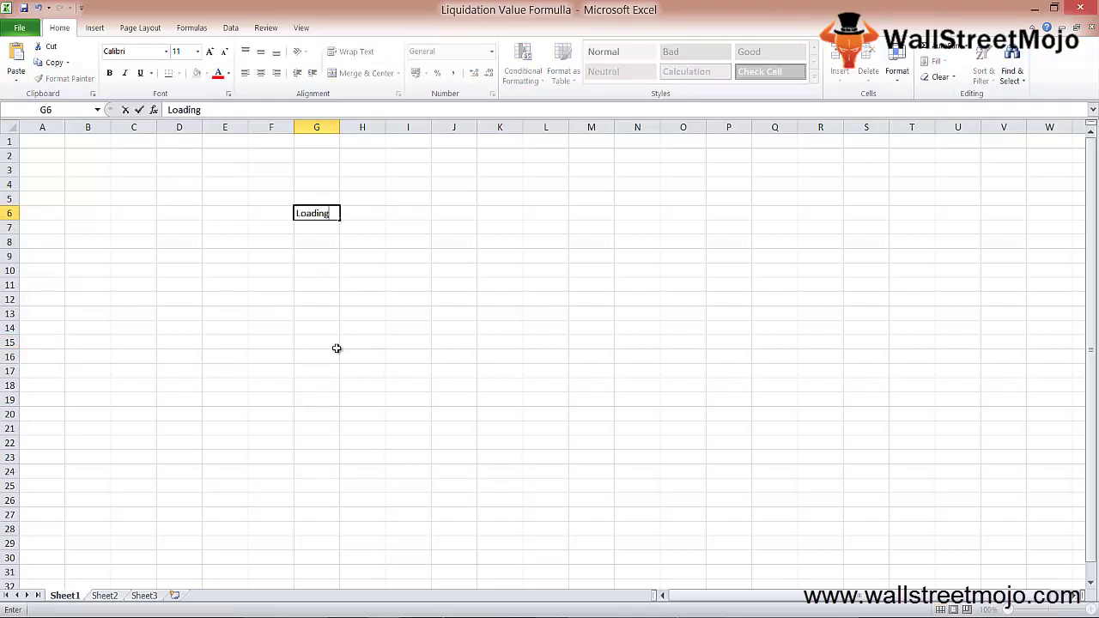
pyautogui.write(' & Unloading Charges')
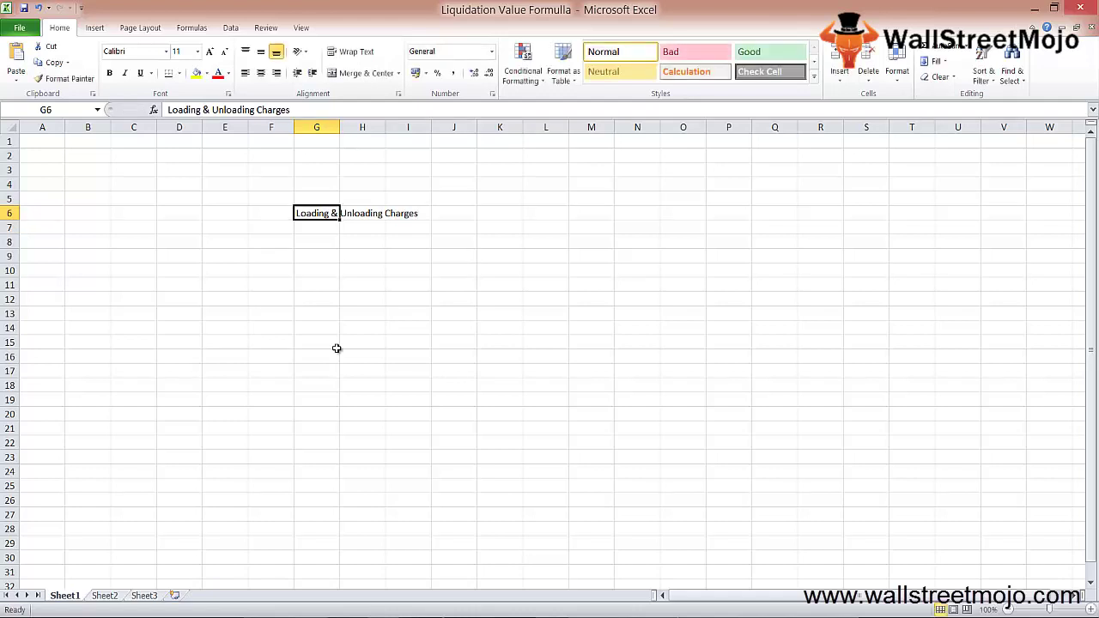
pyautogui.press('Tab')
pyautogui.write('1000')
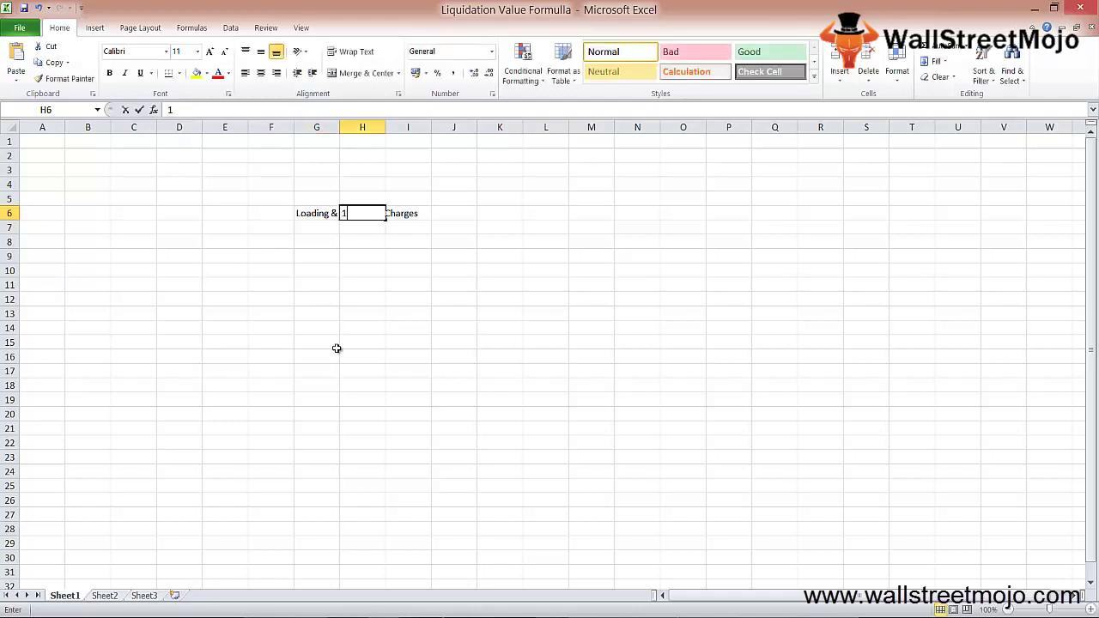
pyautogui.press('Return')
# Add an "Interest" row below the loading charges, with the label in G7 and 2500 in H7.
pyautogui.press('Left')
pyautogui.press('Left')
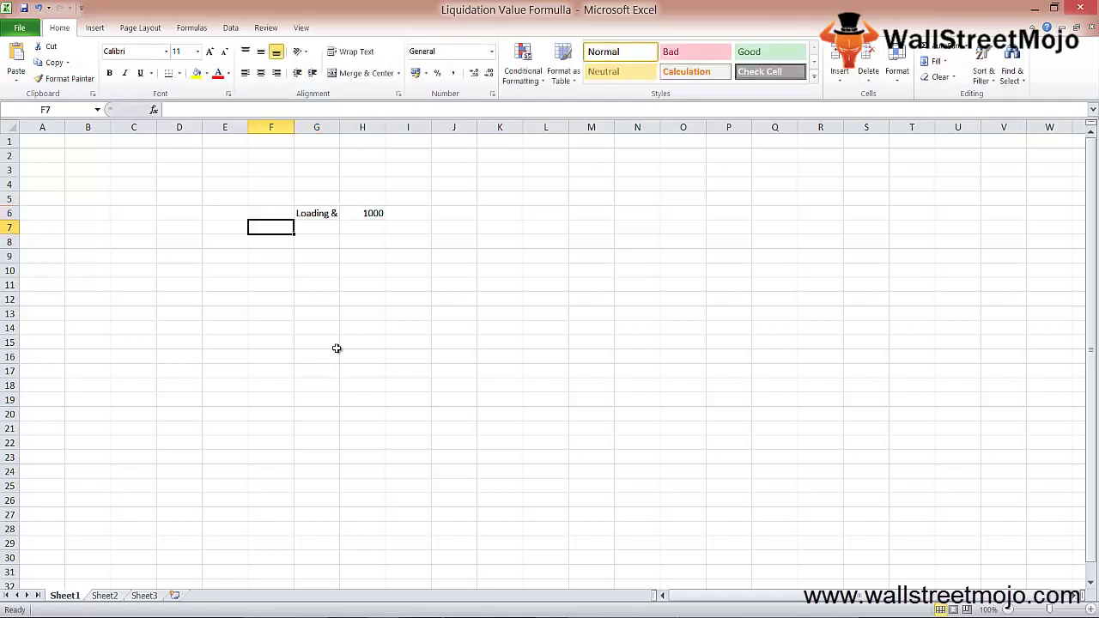
pyautogui.press('Right')
pyautogui.press('Left')
pyautogui.press('Right')
pyautogui.write('Interest')
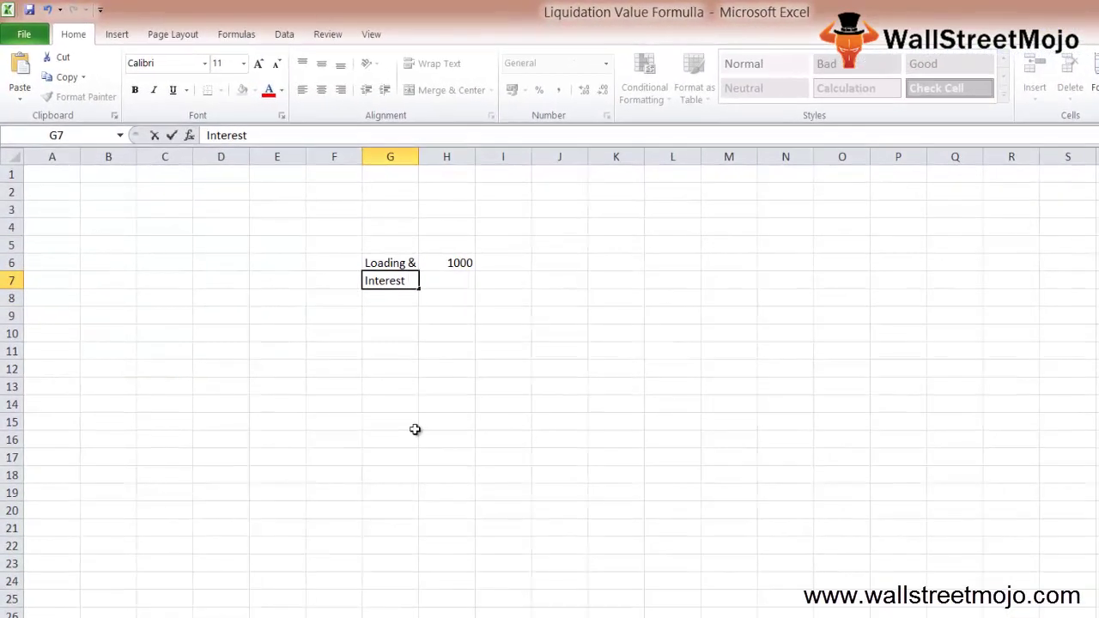
pyautogui.press('Return')
pyautogui.press('Up')
pyautogui.press('Right')
pyautogui.write('25')
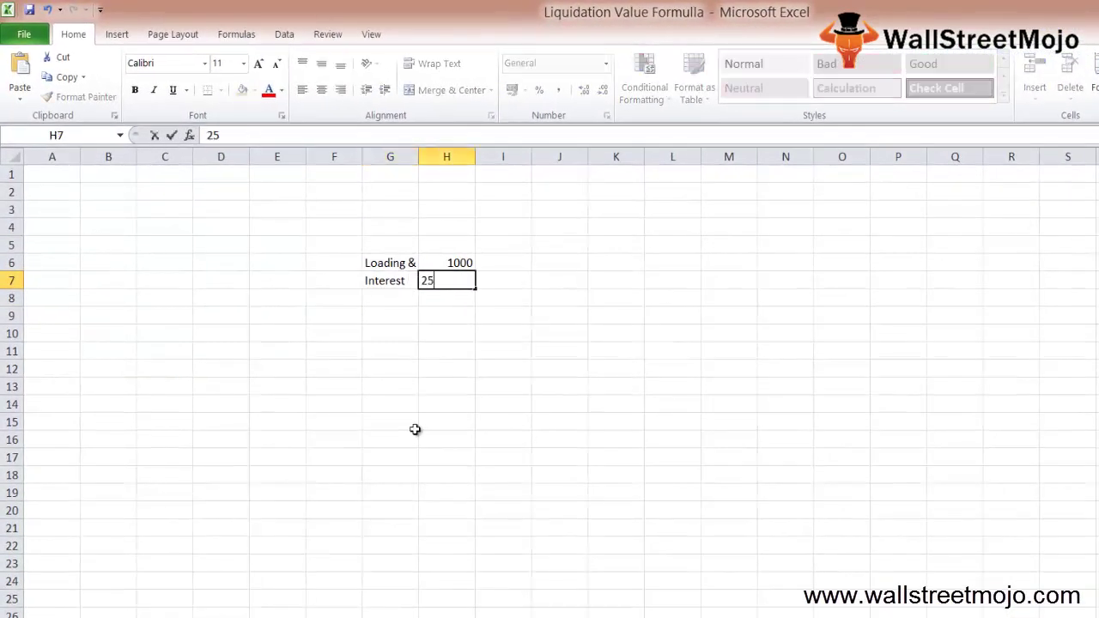
pyautogui.write('00')
pyautogui.press('Return')
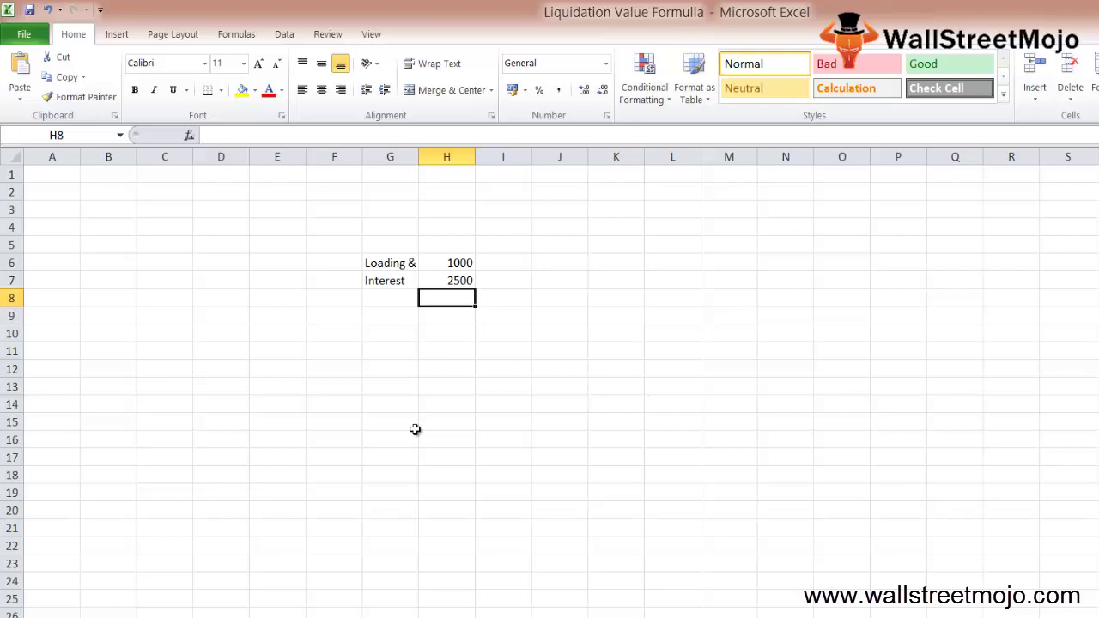
# Add a "Furniture" row above the loading charges, with the label in G5 and 100000 in H5.
pyautogui.press('Left')
pyautogui.press('Up')
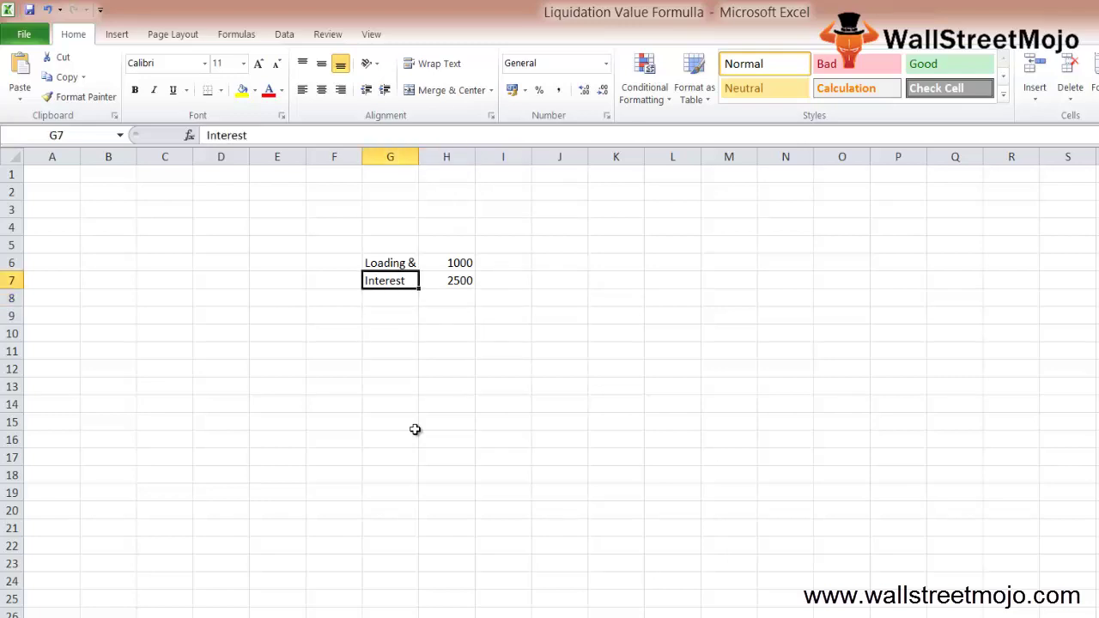
pyautogui.press('Up')
pyautogui.press('Up')
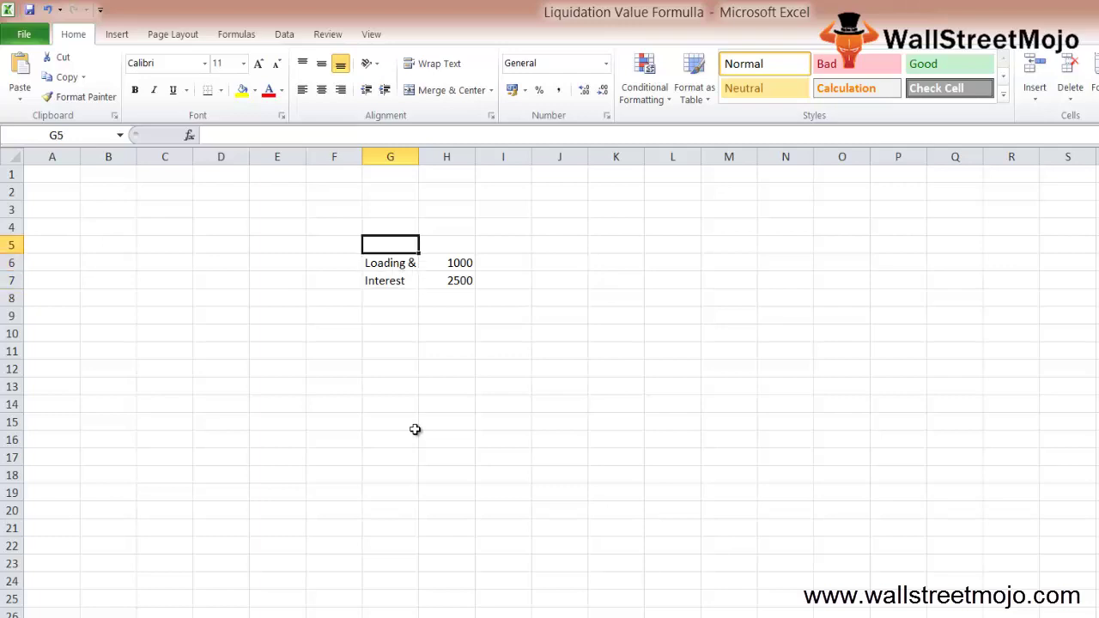
pyautogui.write('Furniture')
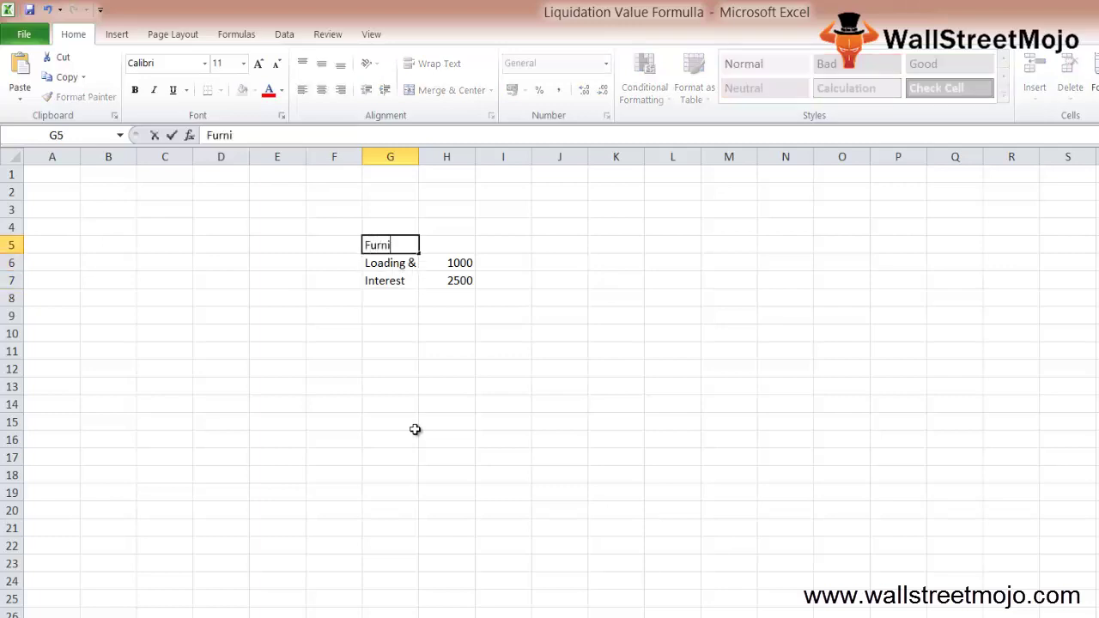
pyautogui.press('Return')
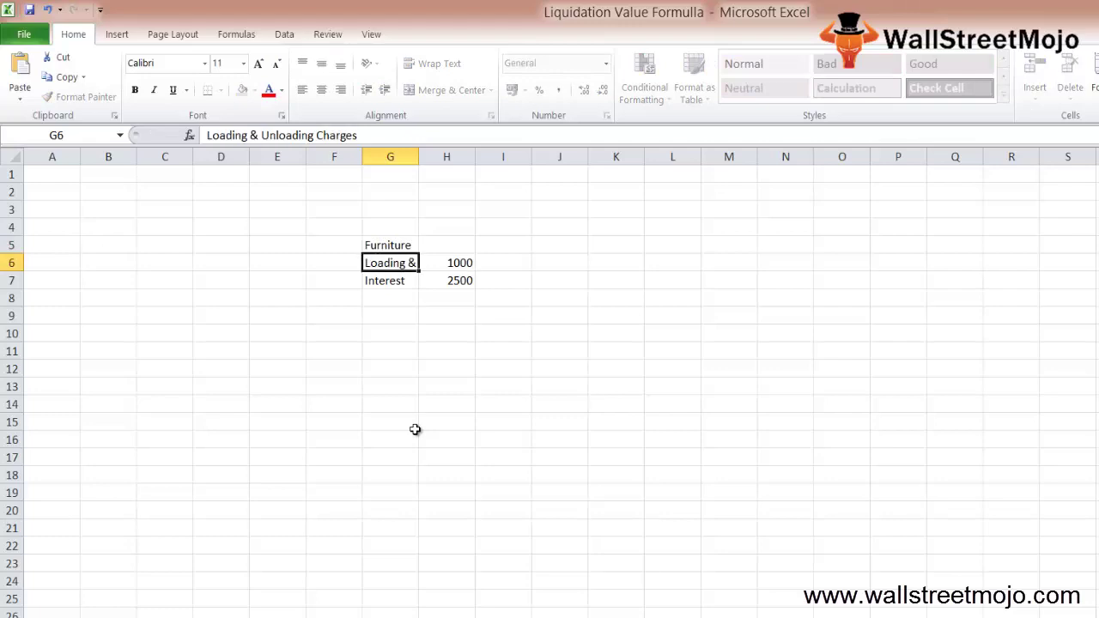
pyautogui.press('Up')
pyautogui.press('Right')
pyautogui.write('100000')
pyautogui.press('Return')
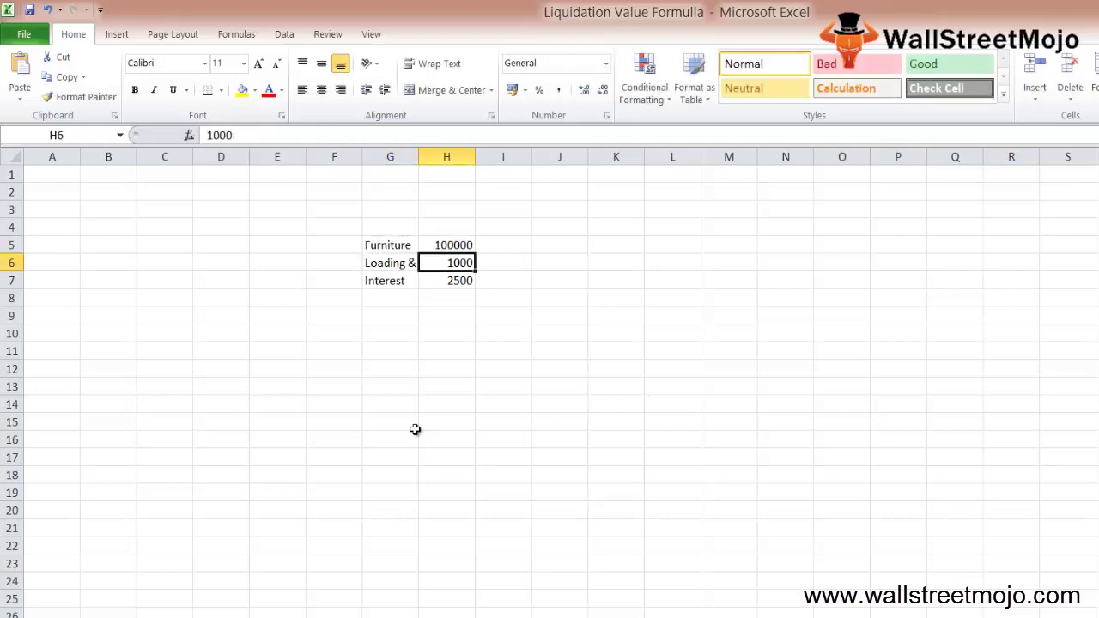
# Sum the three cost amounts in H8 with AutoSum and enter the rate 10% in H9.
pyautogui.press('Right')
pyautogui.press('Right')
pyautogui.press('Down')
pyautogui.press('Down')
pyautogui.press('Left')
pyautogui.press('Left')
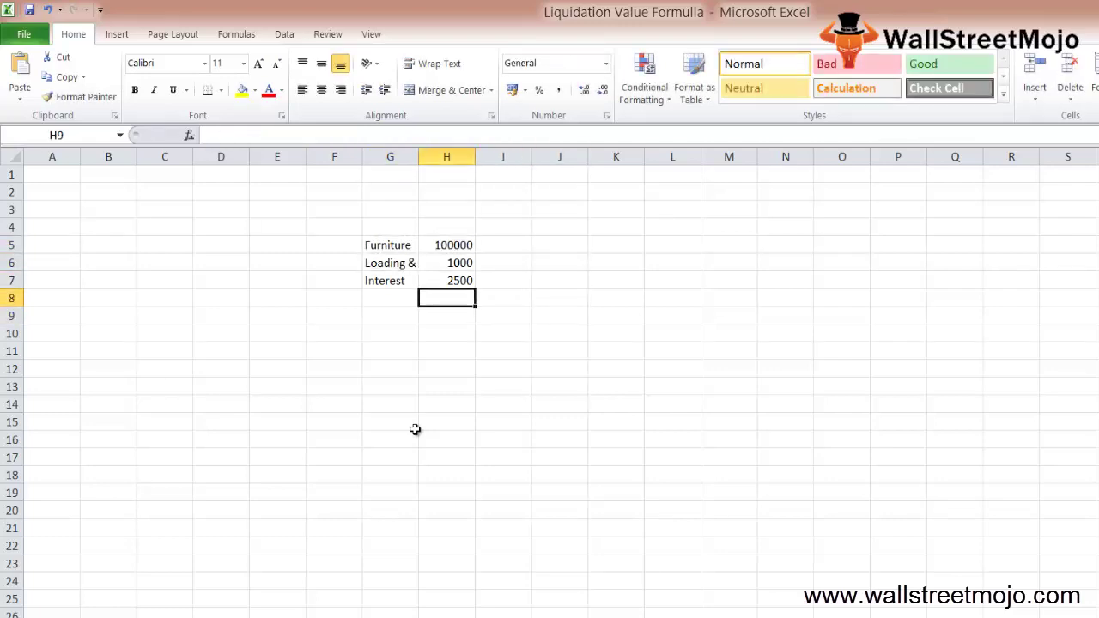
pyautogui.hotkey('alt', '=')
pyautogui.press('Return')
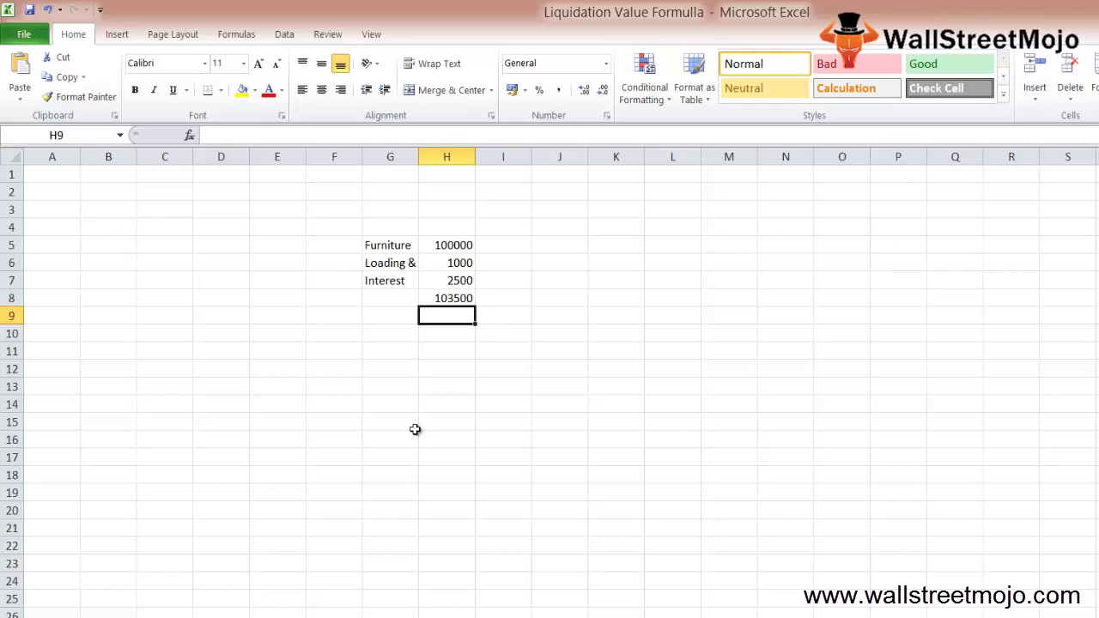
pyautogui.write('10%')
pyautogui.press('Return')
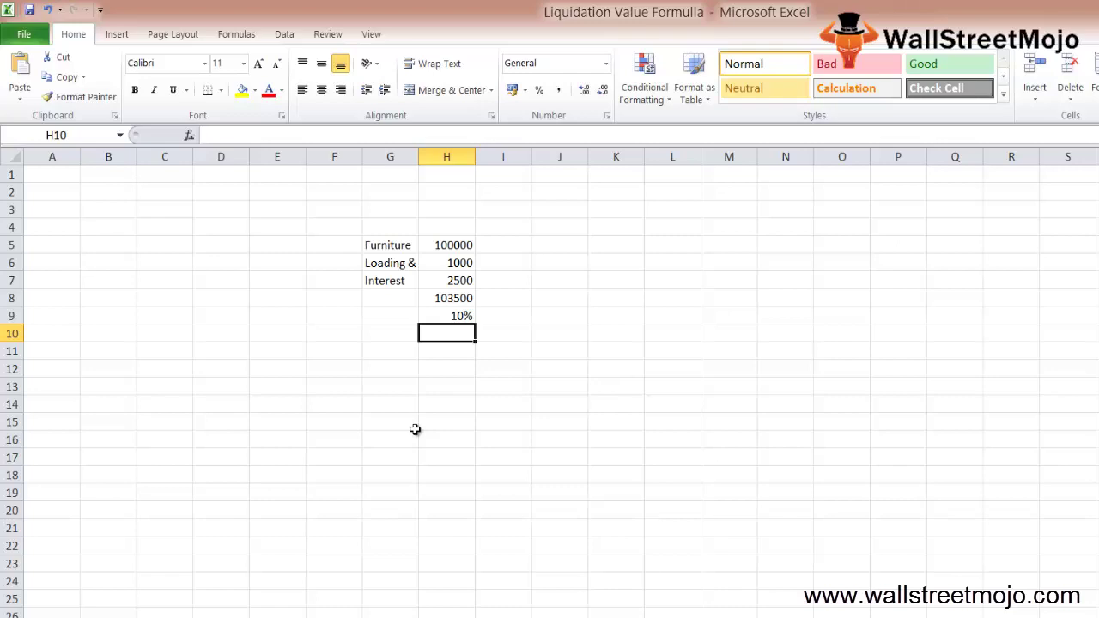
# Label cell G11 as "Y1" for the first year's depreciation.
pyautogui.press('Down')
pyautogui.press('Left')
pyautogui.press('Up')
pyautogui.press('Down')
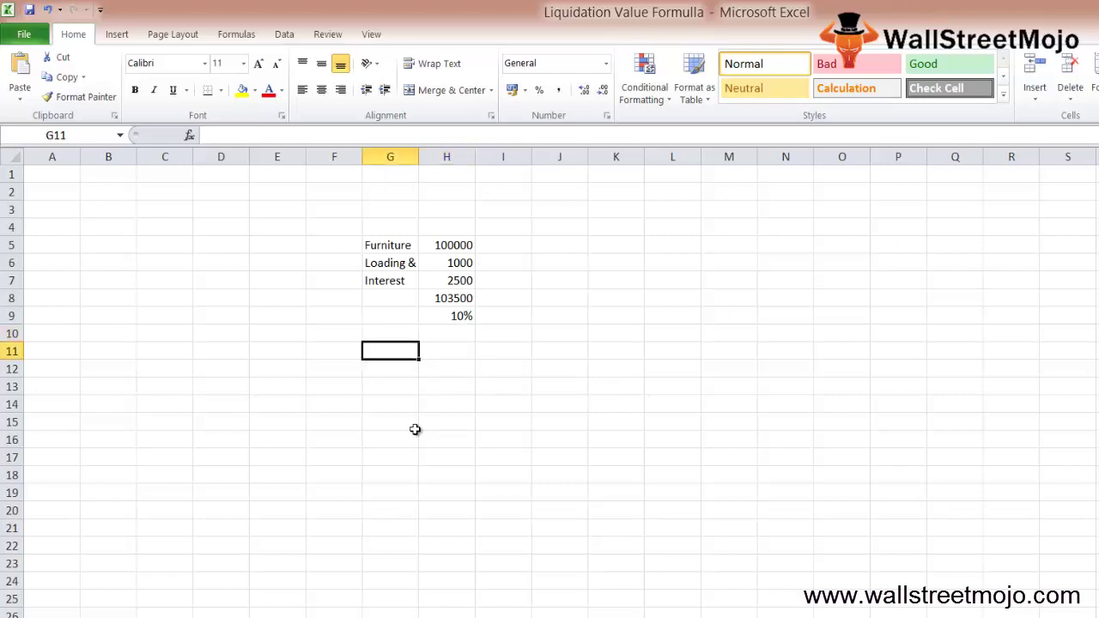
pyautogui.write('Y1')
pyautogui.press('Return')
# Calculate the Y1 depreciation in H11 by multiplying the total cost by the rate, =H8*H9.
pyautogui.press('Up')
pyautogui.press('Right')
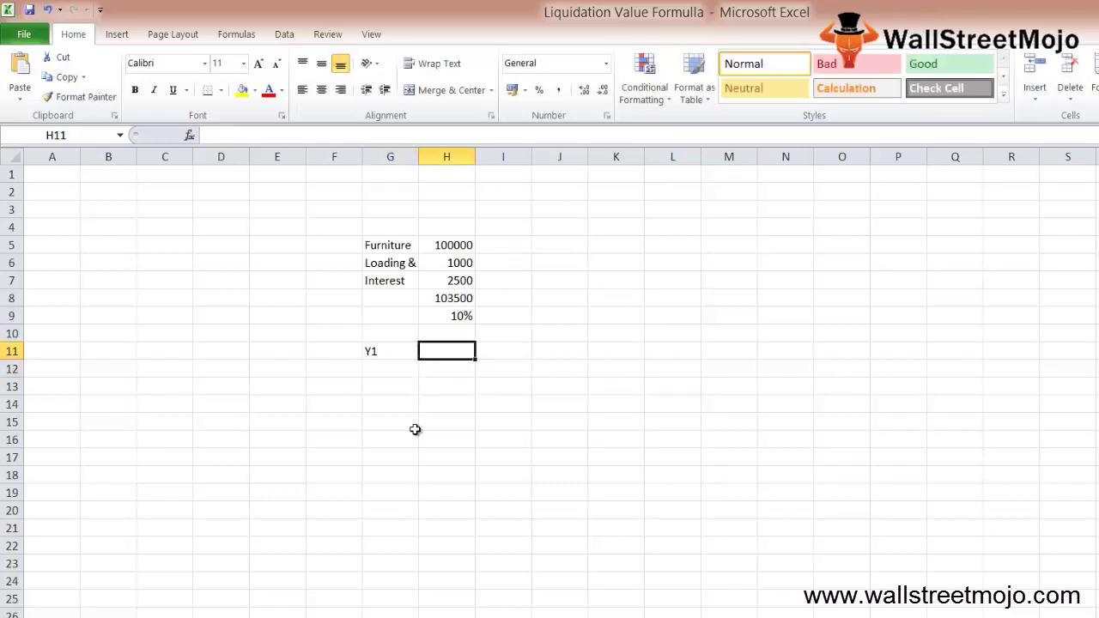
pyautogui.write('=')
pyautogui.press('Up')
pyautogui.press('Up')
pyautogui.press('Up')
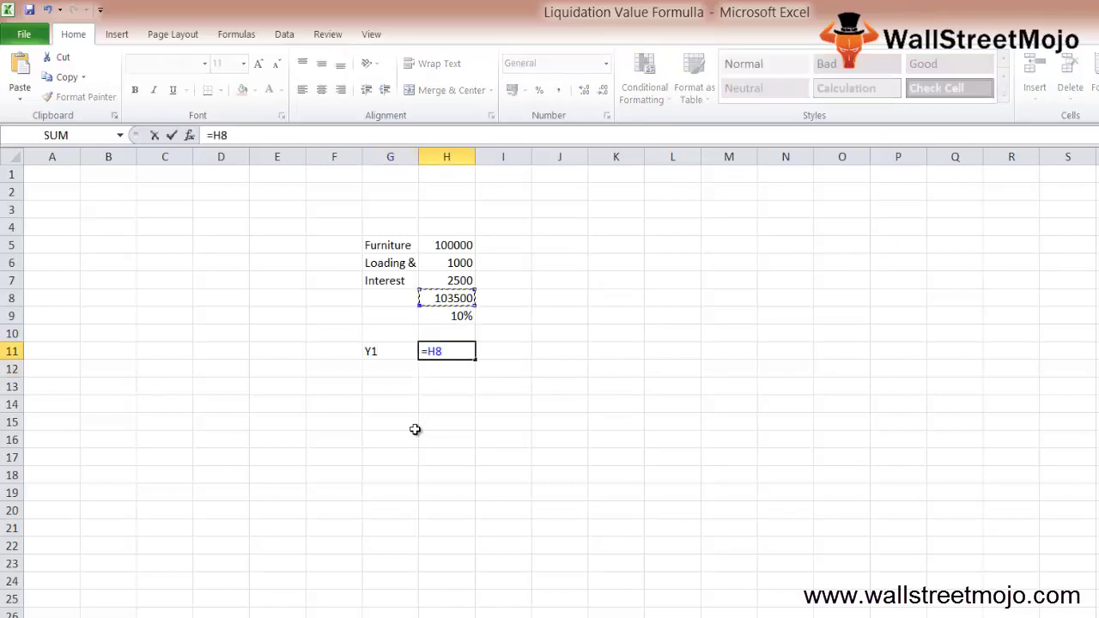
pyautogui.write('*')
pyautogui.press('Up')
pyautogui.press('Up')
pyautogui.press('Return')
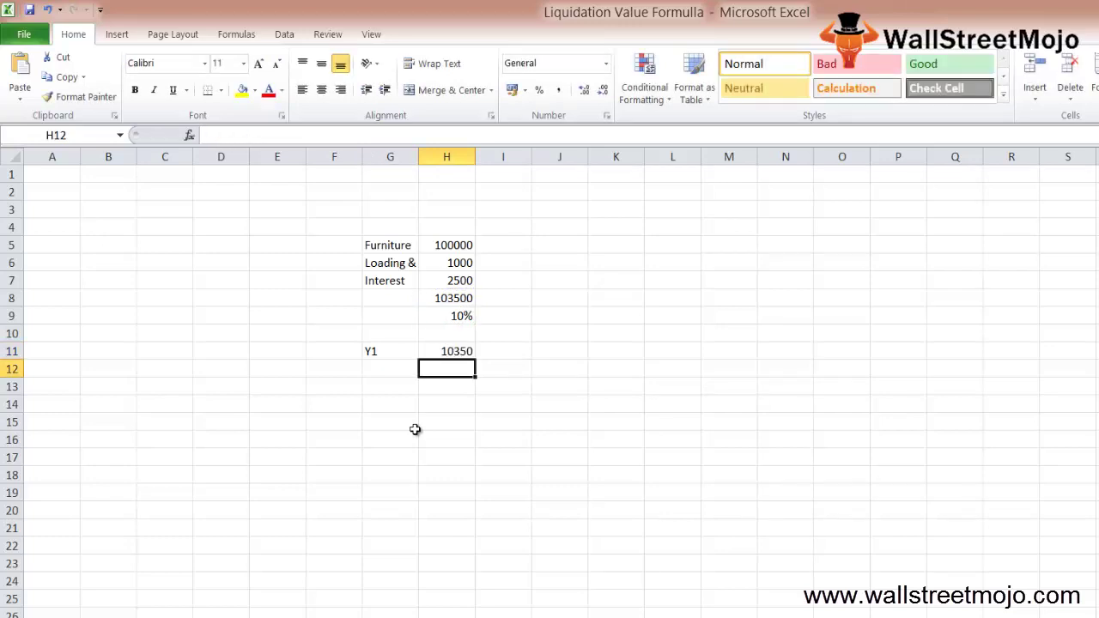
# Label cell G12 as "Y2" for the second year's depreciation.
pyautogui.press('Left')
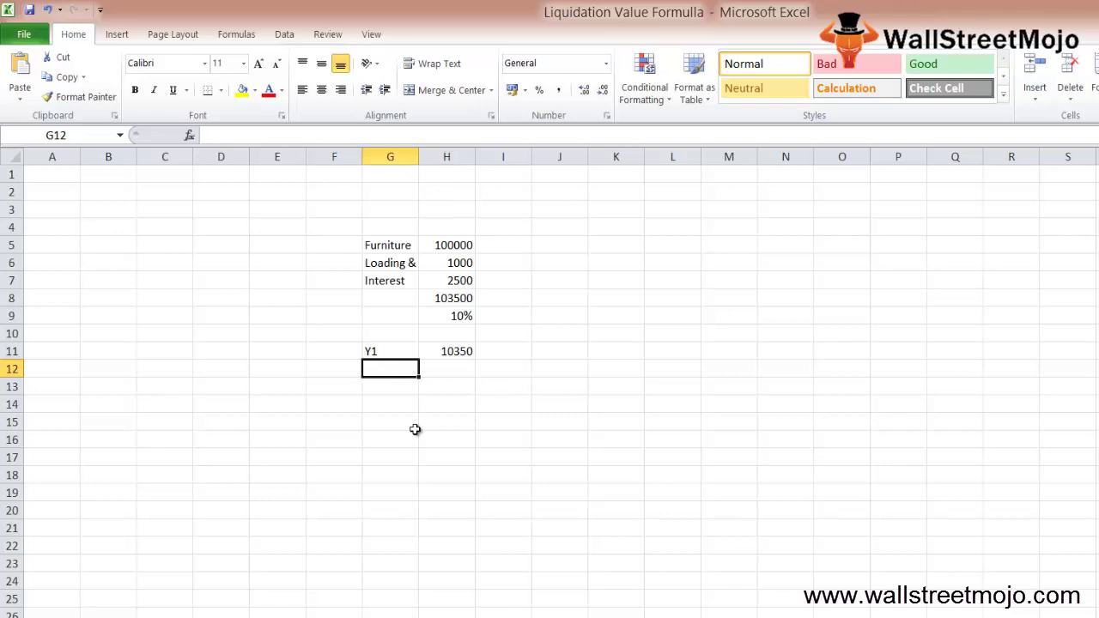
pyautogui.write('Y2')
pyautogui.press('Return')
pyautogui.press('Up')
pyautogui.press('Up')
pyautogui.press('Right')
pyautogui.press('Down')
pyautogui.write('=')
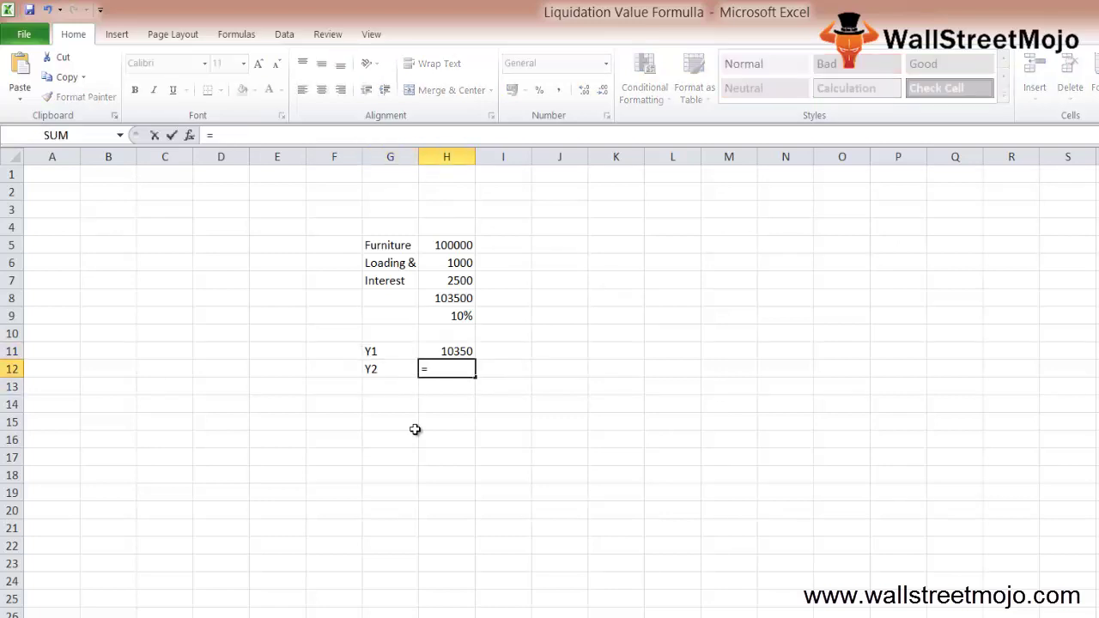
pyautogui.write('1')
pyautogui.press('Up')
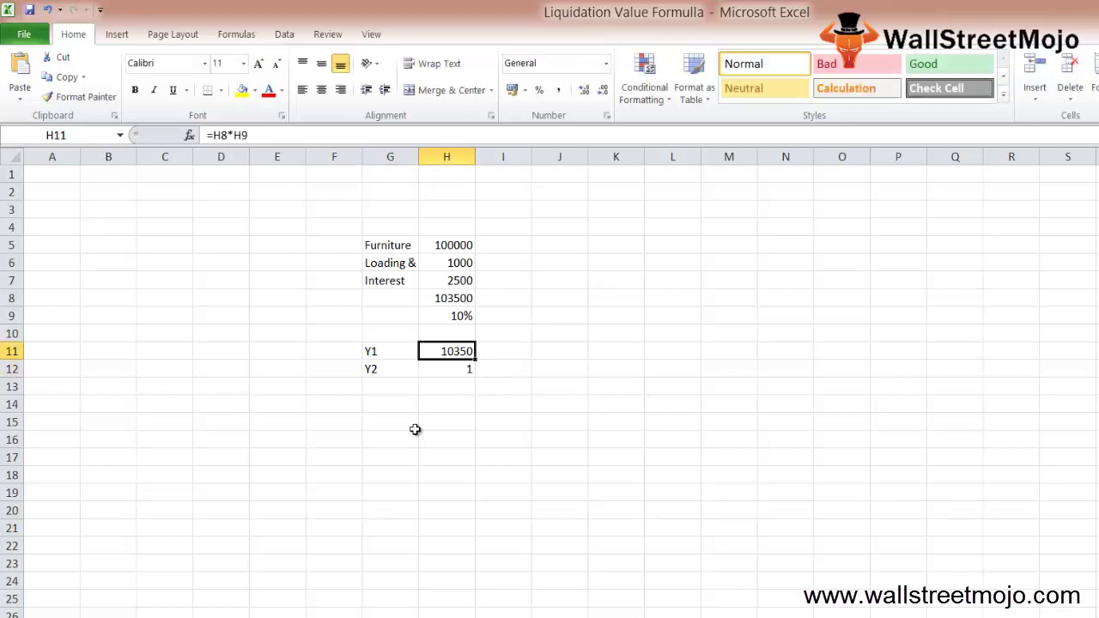
# Calculate the Y2 depreciation in H12 on the reduced balance with the formula =(H8-H11)*10%.
pyautogui.press('Down')
pyautogui.write('=')
pyautogui.press('Up')
pyautogui.press('Up')
pyautogui.press('Up')
pyautogui.press('Up')
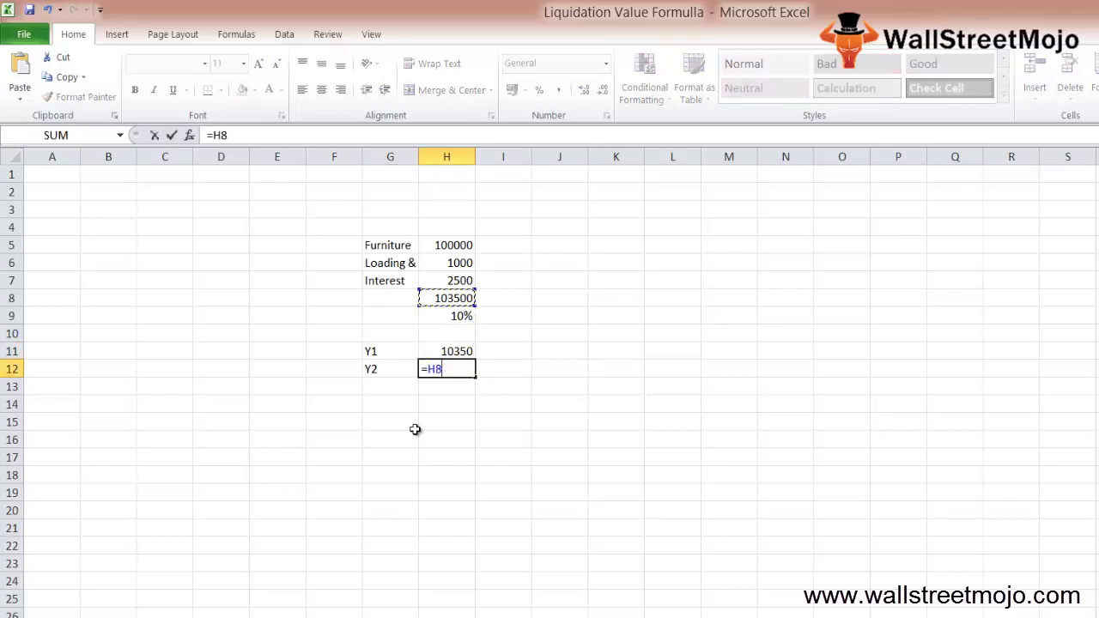
pyautogui.write('-')
pyautogui.press('Up')
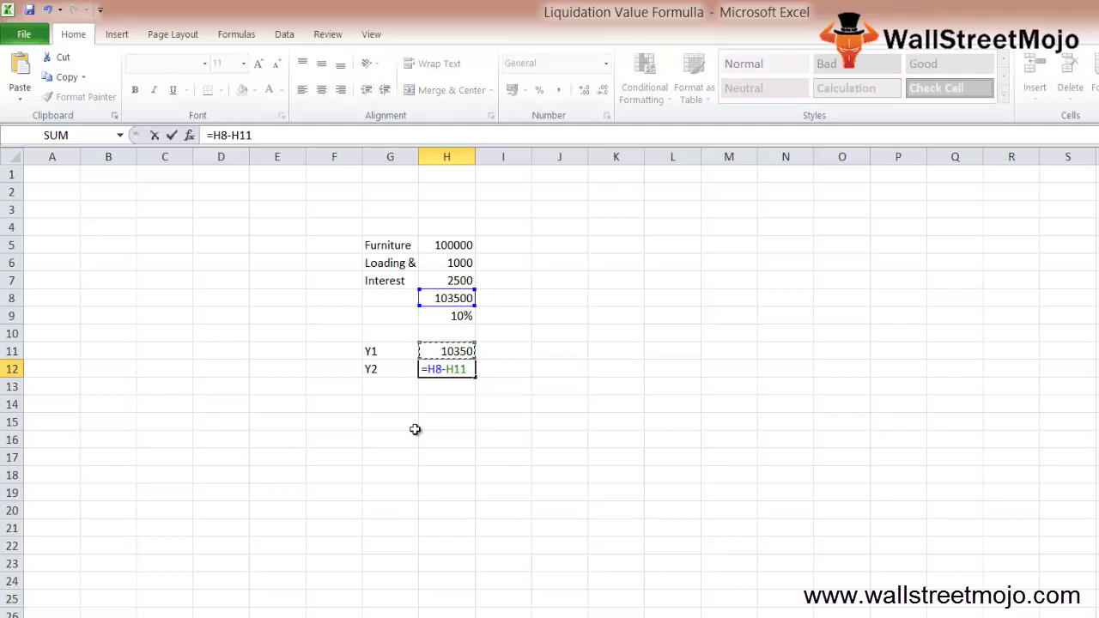
pyautogui.write(')')
pyautogui.press('Home')
pyautogui.press('Right')
pyautogui.write('(')
pyautogui.press('End')
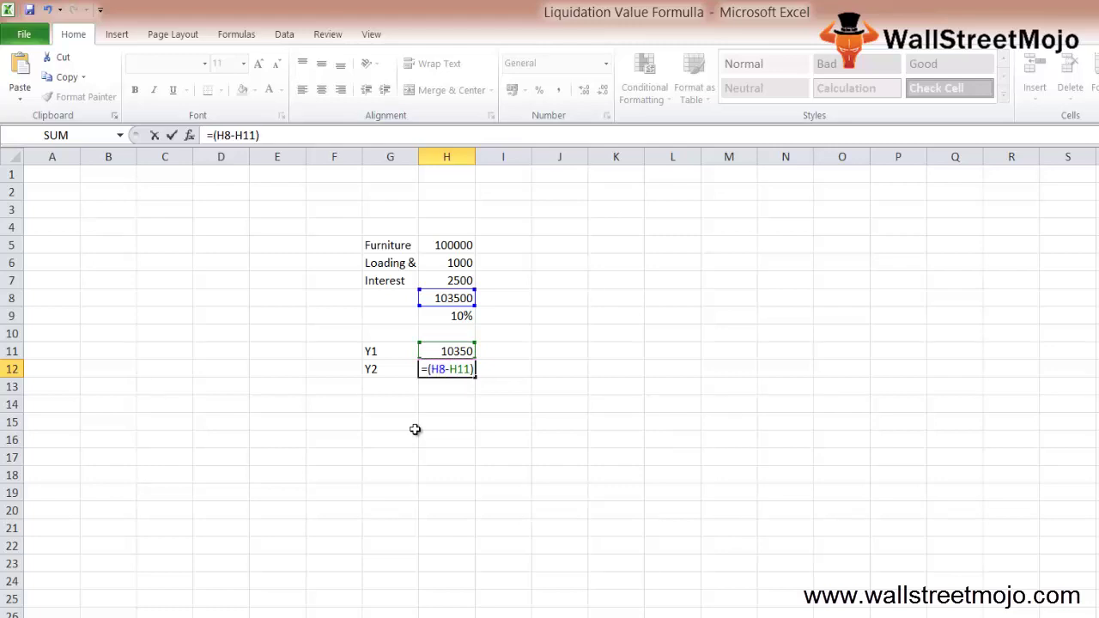
pyautogui.write('*10%')
pyautogui.press('Return')
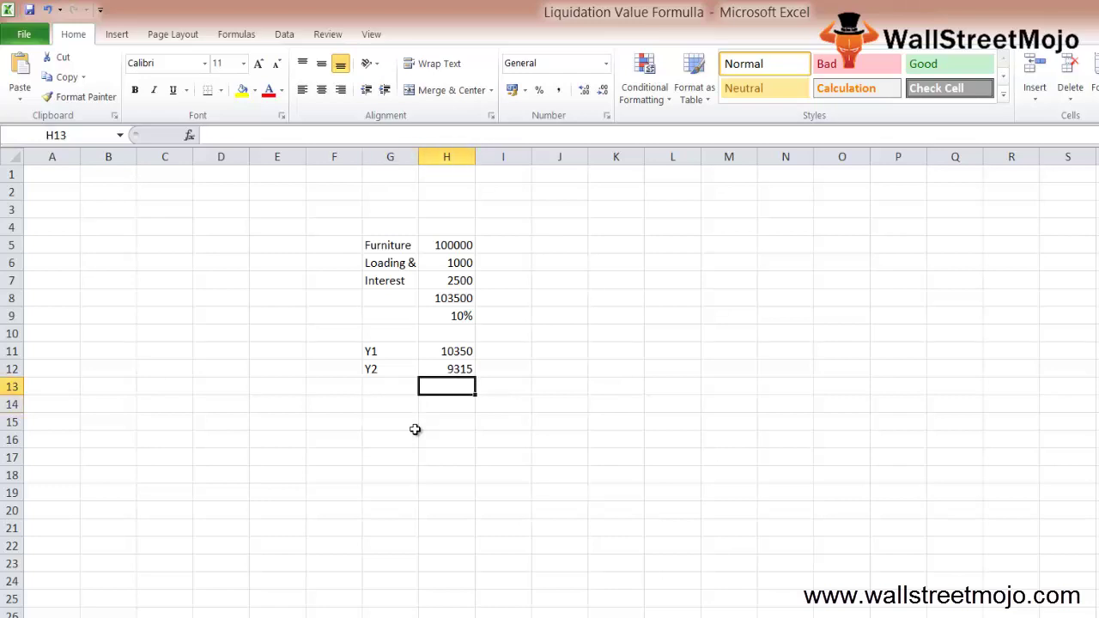
# Label cell G13 as "BV Y@" for the book value after the second year.
pyautogui.press('Left')
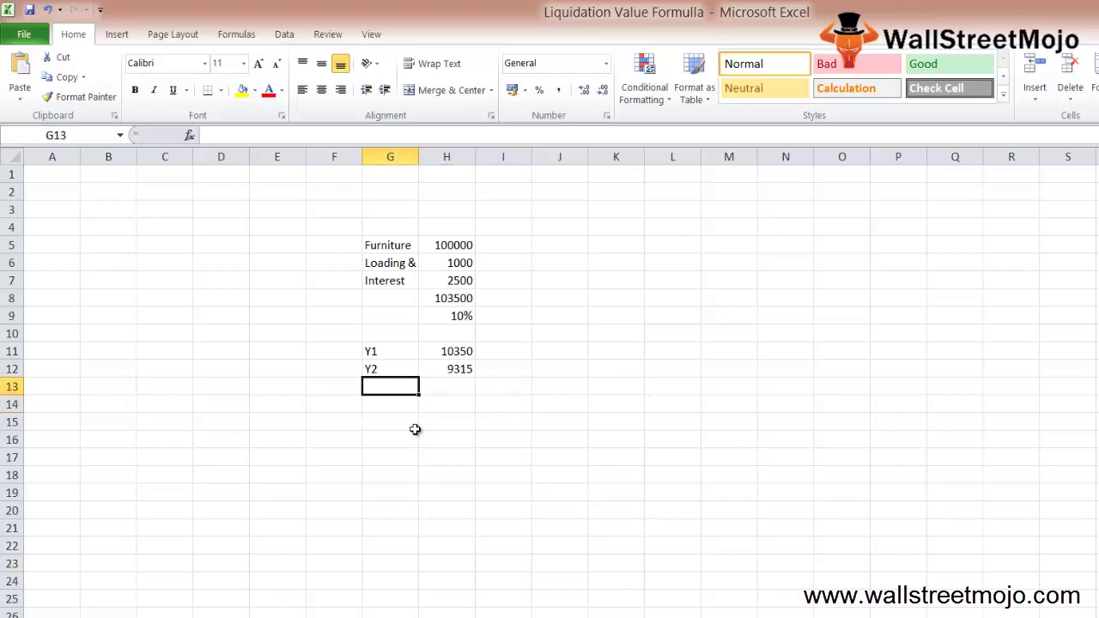
pyautogui.write('B')
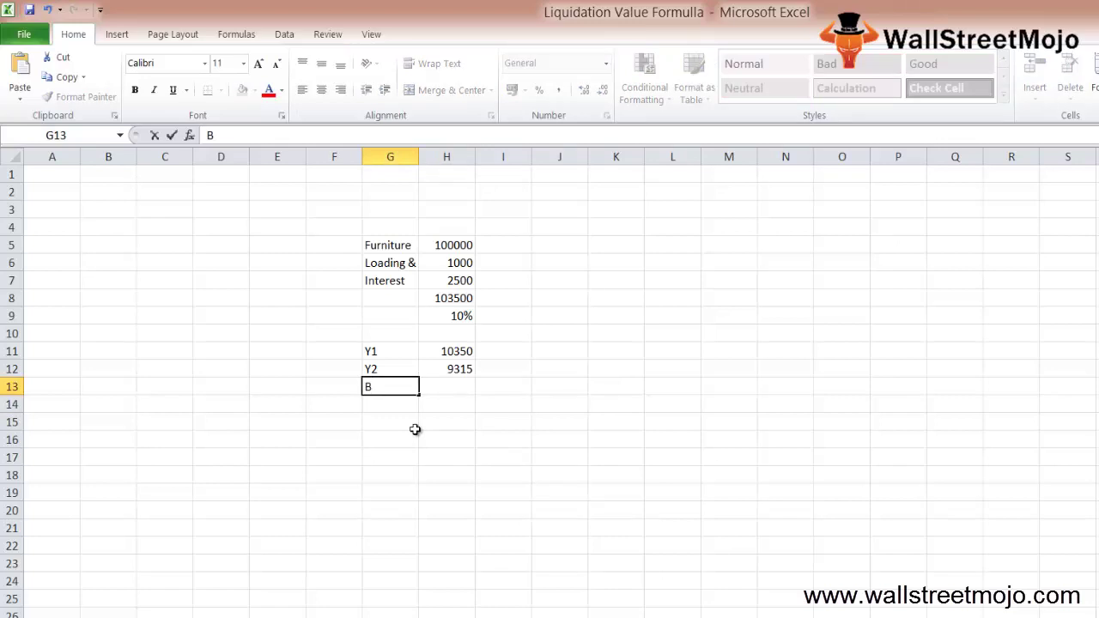
pyautogui.write('V Y@')
# Calculate the book value in H13 by subtracting both years' depreciation from the total cost, =H8-H11-H12.
pyautogui.press('Right')
pyautogui.write('=')
pyautogui.press('Up')
pyautogui.press('Up')
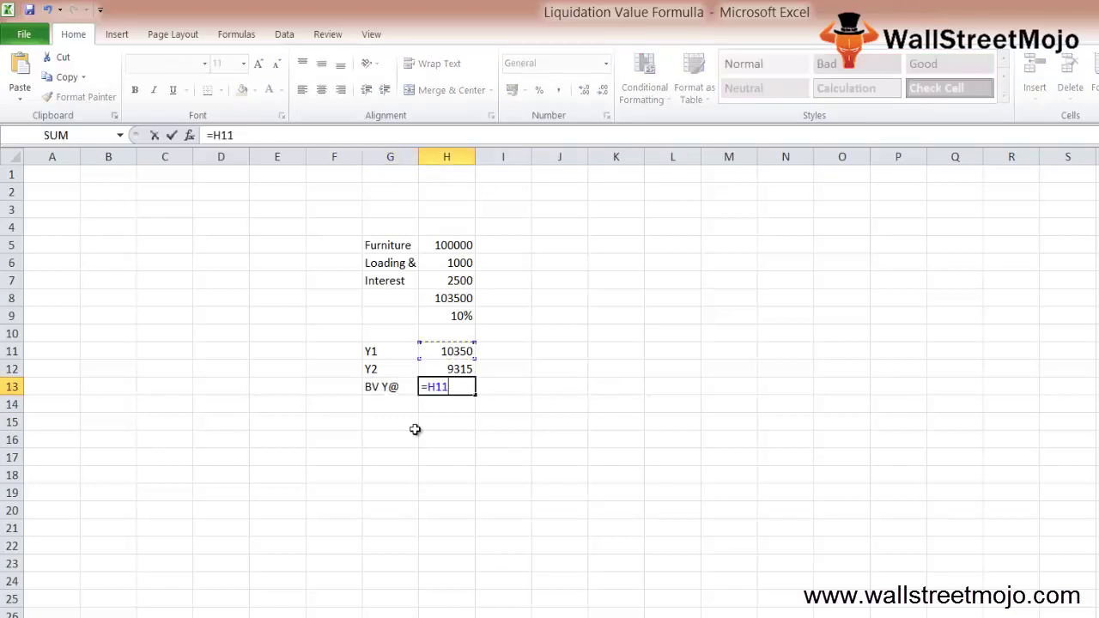
pyautogui.press('Up')
pyautogui.press('Up')
pyautogui.press('Up')
pyautogui.write('-')
pyautogui.press('Up')
pyautogui.press('Up')
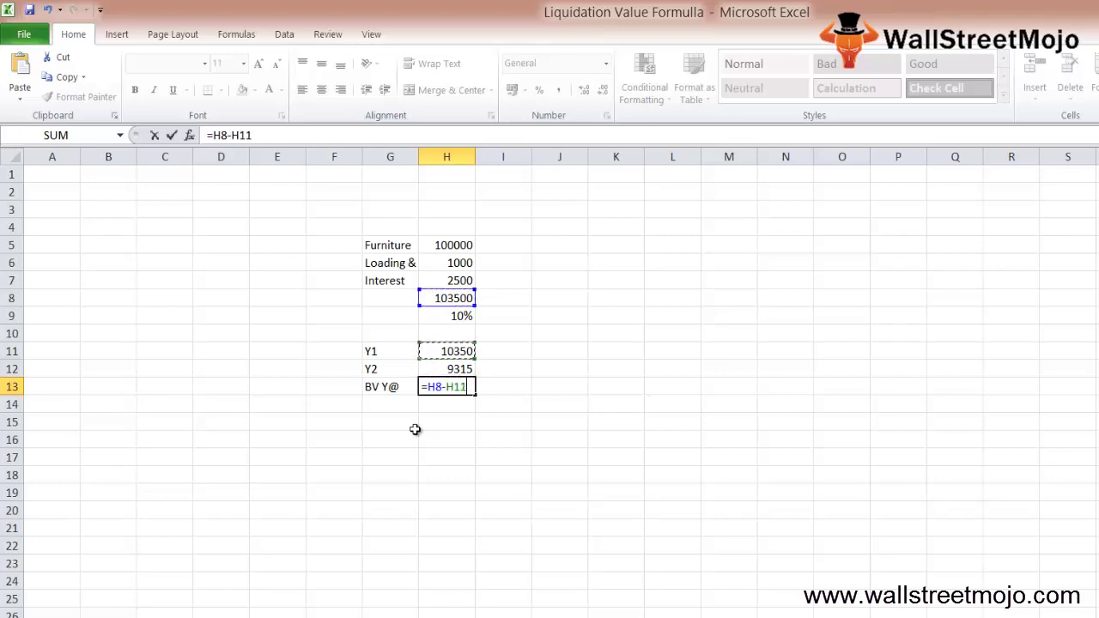
pyautogui.write('-')
pyautogui.press('Up')
pyautogui.press('Up')
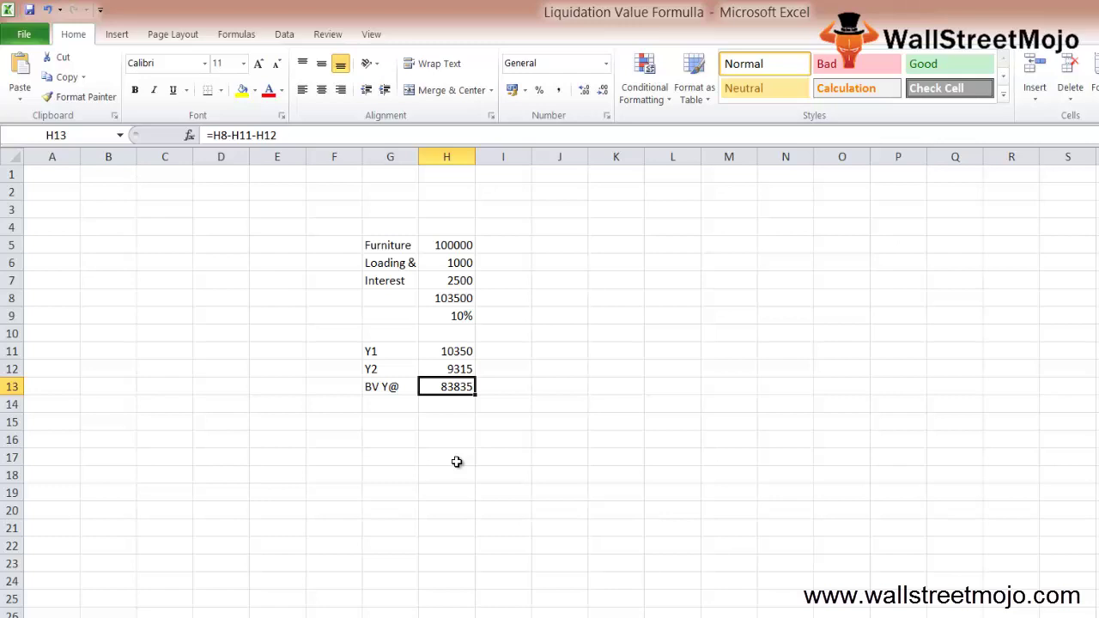
# Enter the label "Useful Life" in G4 above the furniture cost, with the value 10 in H4.
pyautogui.press('Down')
pyautogui.press('Down')
pyautogui.press('Up')
pyautogui.press('Up')
pyautogui.press('Up')
pyautogui.press('Up')
pyautogui.press('Up')
pyautogui.press('Up')
pyautogui.press('Up')
pyautogui.press('Up')
pyautogui.press('Up')
pyautogui.press('Up')
pyautogui.press('Left')
pyautogui.press('Up')
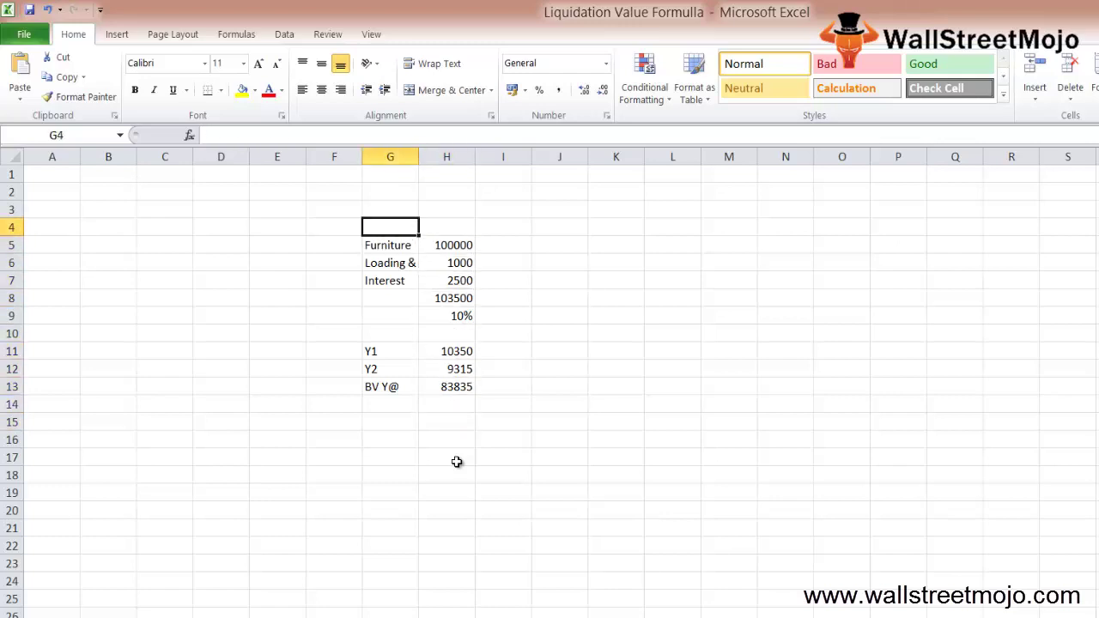
pyautogui.write('L')
pyautogui.press('BackSpace')
pyautogui.write('Use')
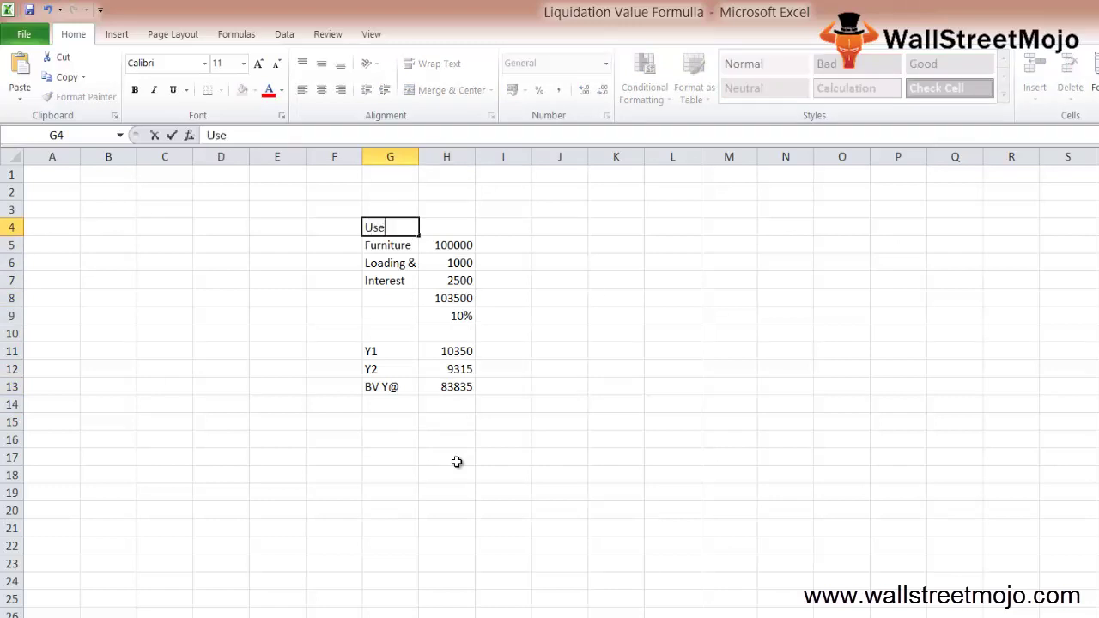
pyautogui.write('ful Life')
pyautogui.press('Tab')
pyautogui.write('10')
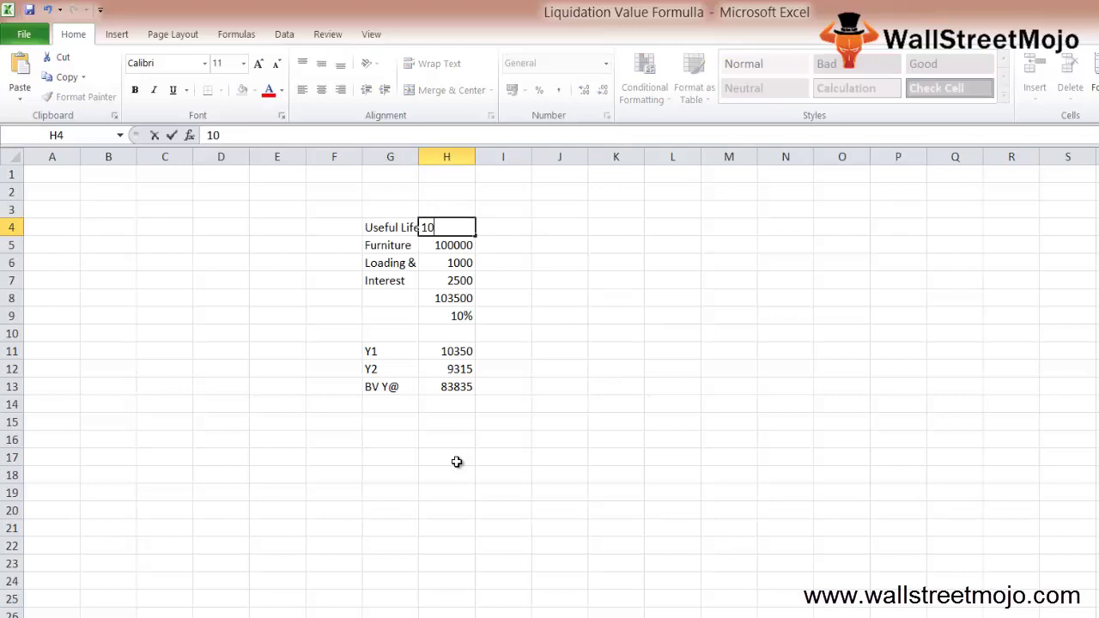
pyautogui.press('Return')
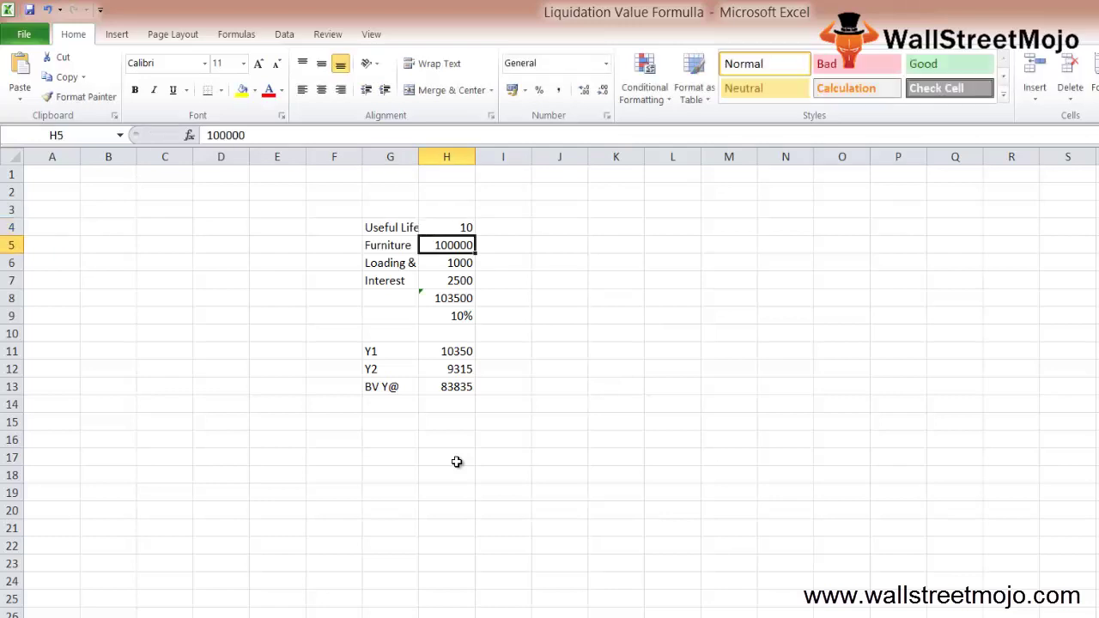
# Insert a blank row at row 8, directly below the Interest row and above the total cost.
pyautogui.press('Down')
pyautogui.press('Down')
pyautogui.press('Down')
pyautogui.press('Down')
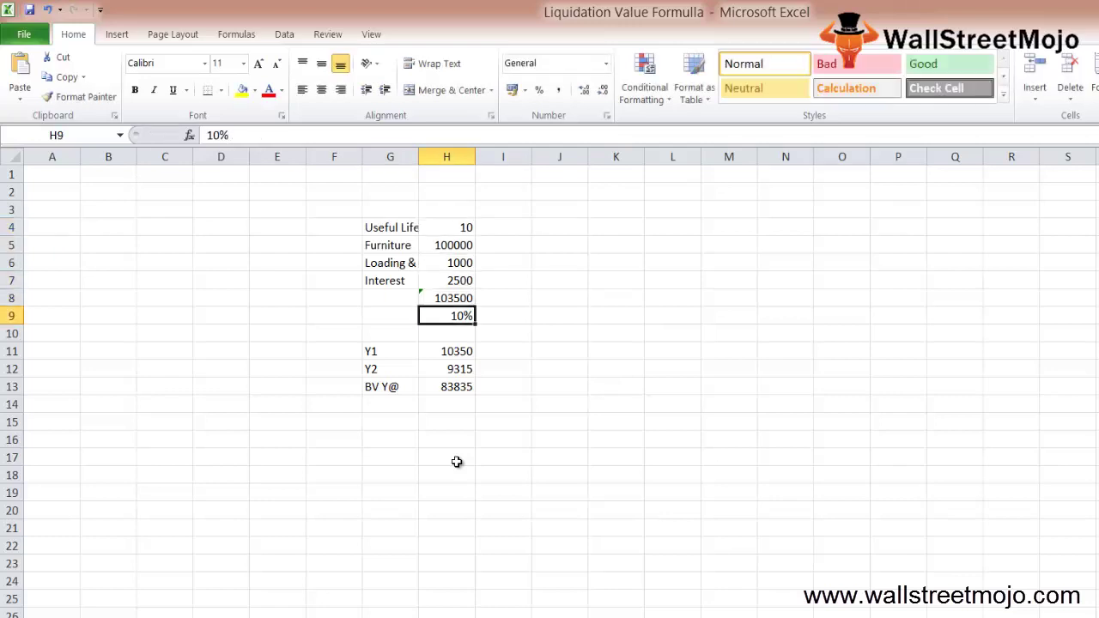
pyautogui.press('Up')
pyautogui.hotkey('shift', 'space')
pyautogui.hotkey('ctrl', 'shift', '+')
# Enter the label "Salvage Value" in G8 with the amount 5000 in H8.
pyautogui.press('Left')
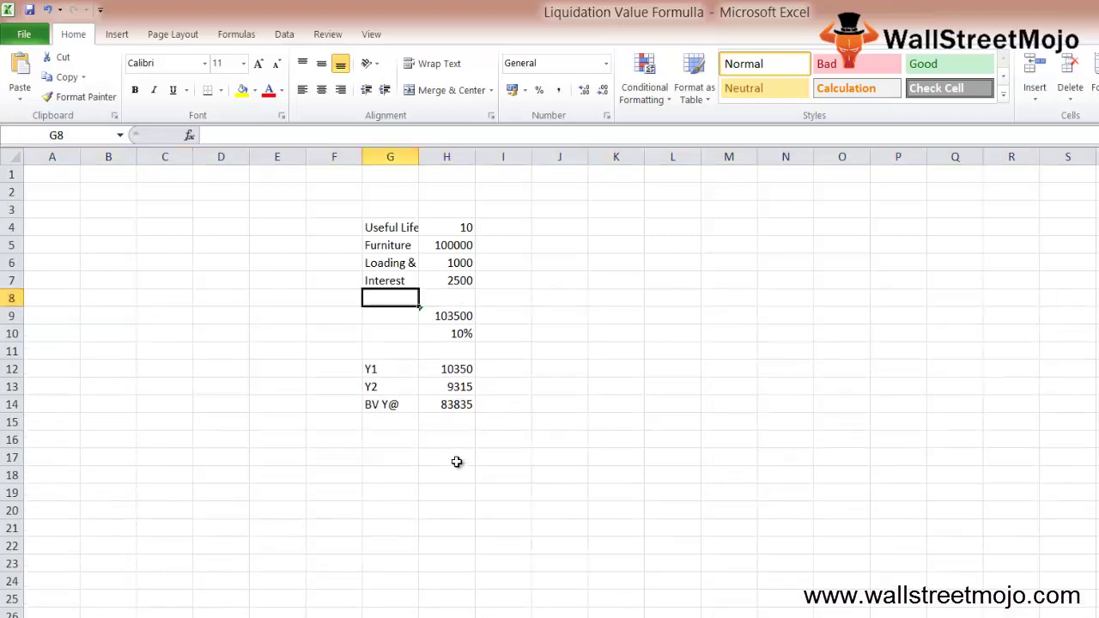
pyautogui.write('Salvage Value')
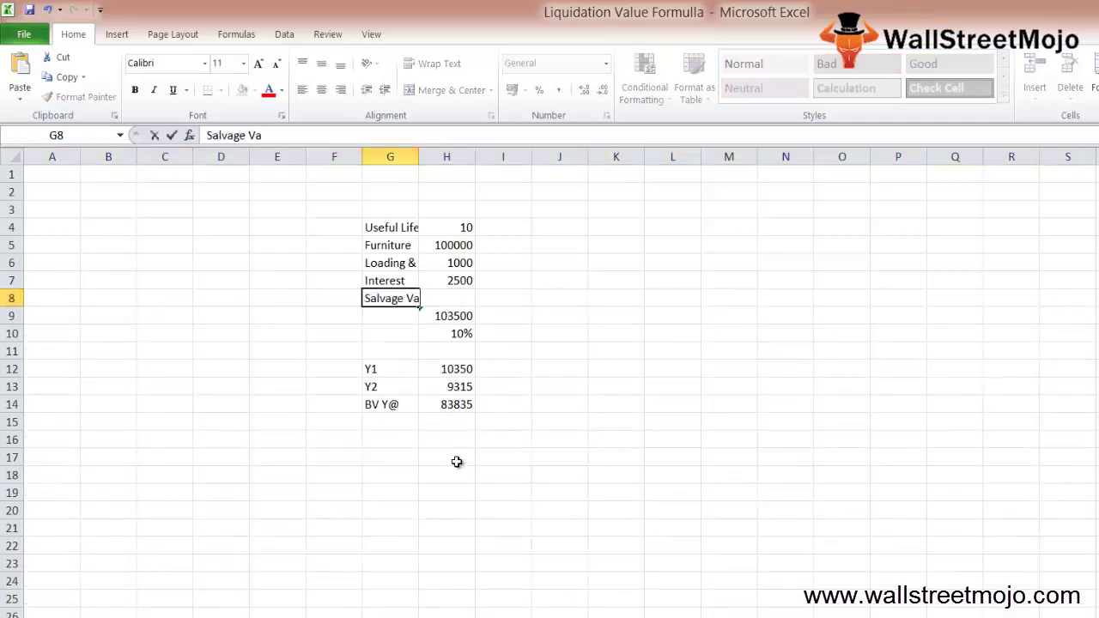
pyautogui.press('Tab')
pyautogui.write('5000')
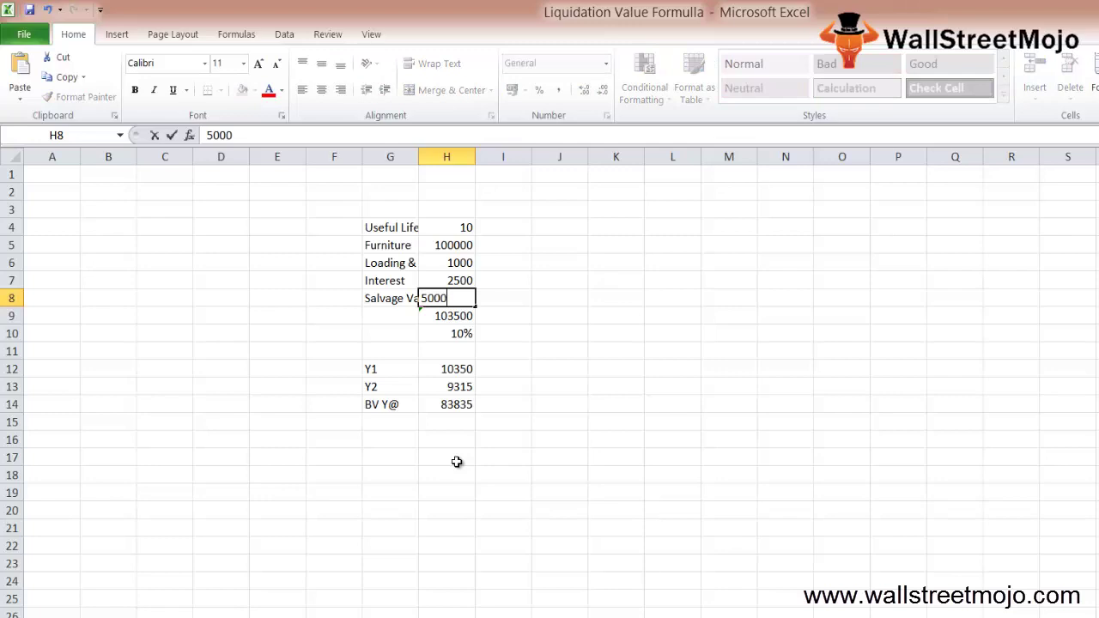
pyautogui.press('Return')
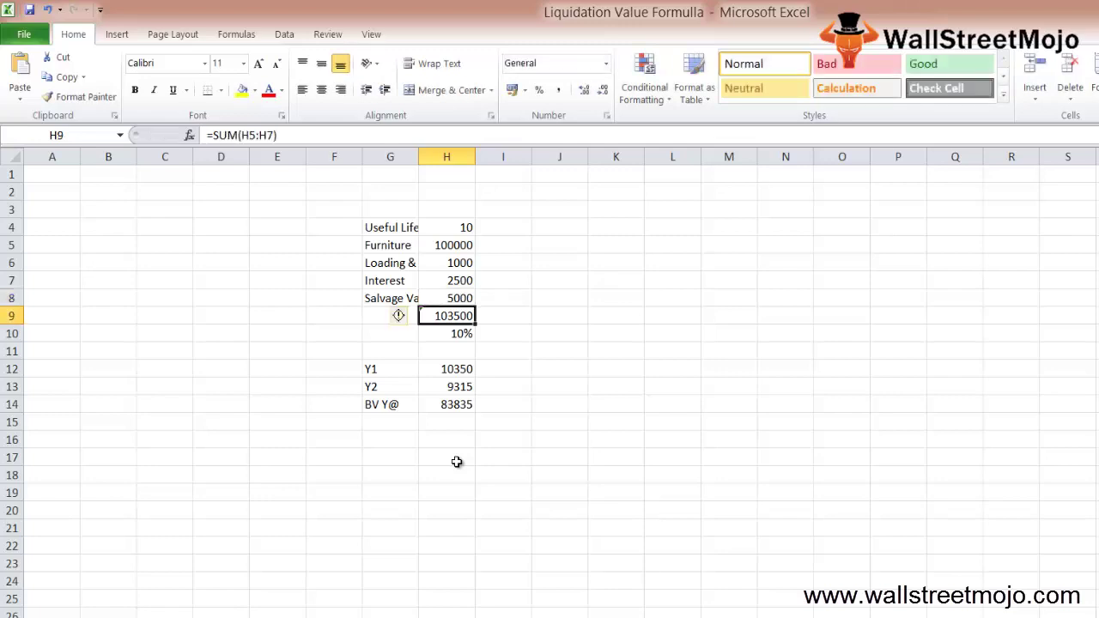
# Insert a blank row at row 9 between the Salvage Value row and the total cost.
pyautogui.press('Down')
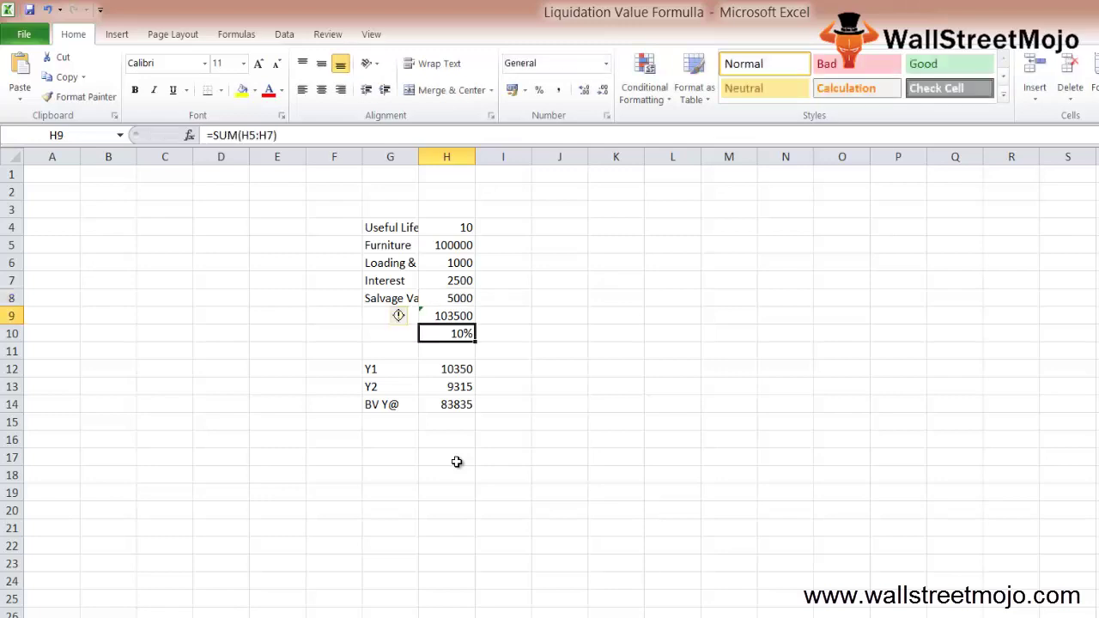
pyautogui.press('Up')
pyautogui.hotkey('shift', 'space')
pyautogui.hotkey('ctrl', 'shift', '+')
# Enter the label "MV" in G9 for the market value, with the amount 90000 in H9.
pyautogui.press('Left')
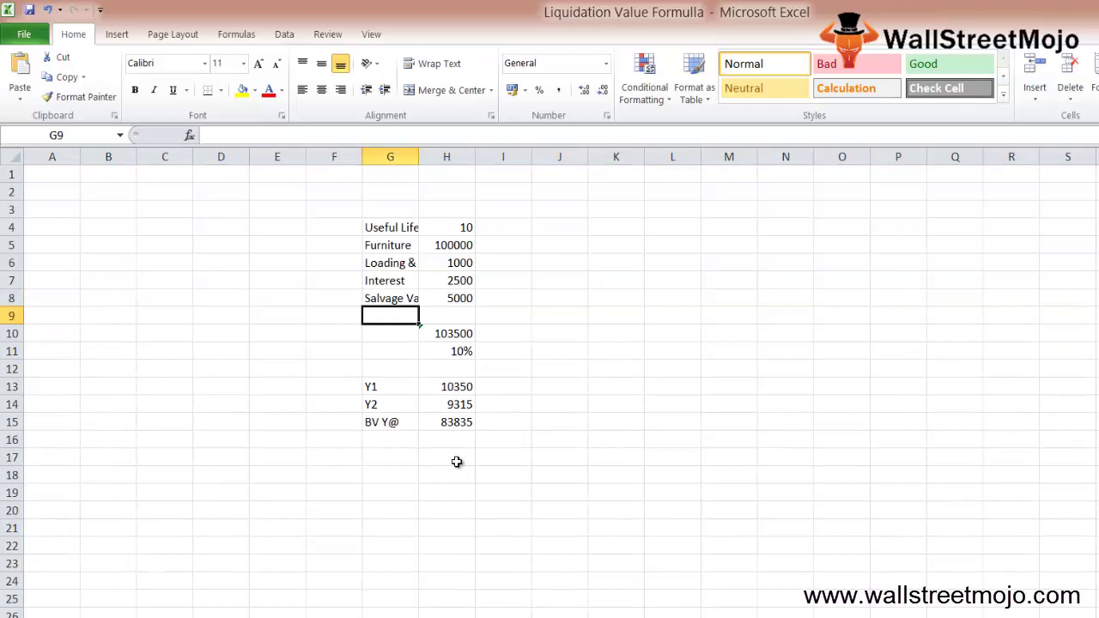
pyautogui.write('MV')
pyautogui.press('Tab')
pyautogui.write('90')
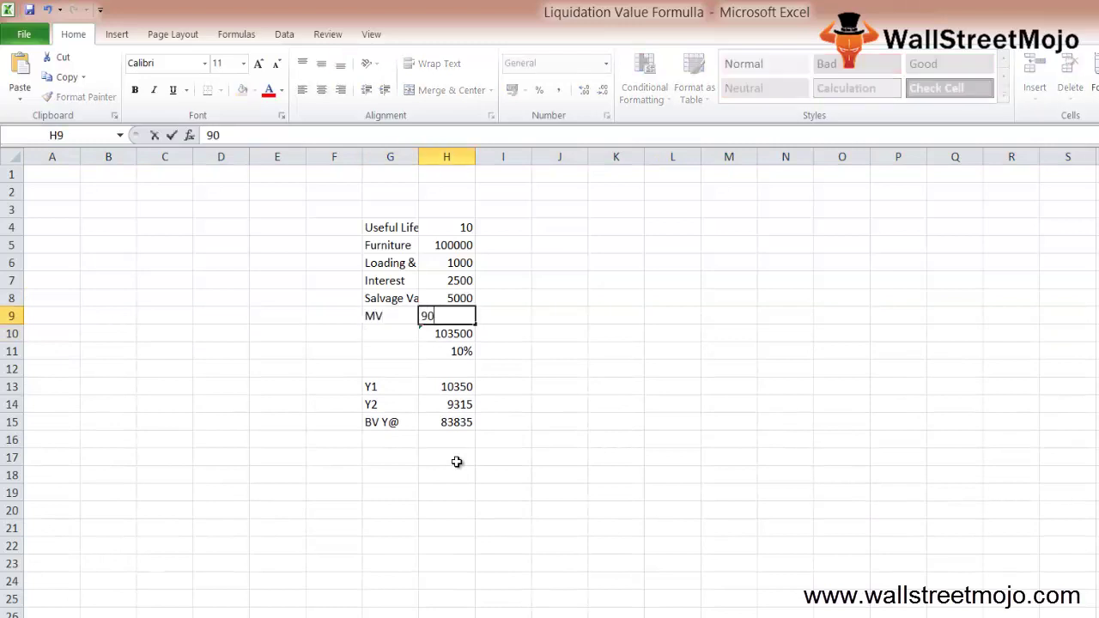
pyautogui.write('000')
pyautogui.press('Return')
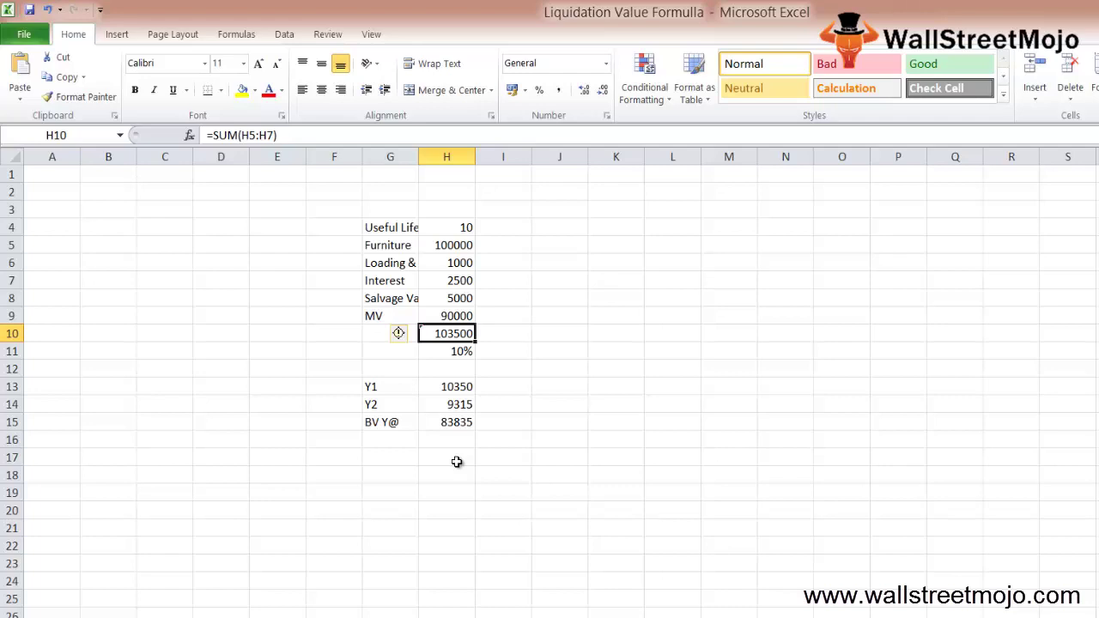
# Start a numbered procedure list with 1 in K9 and the text "Prepate B/s of the co" in L9.
pyautogui.press('Down')
pyautogui.press('Down')
pyautogui.press('Down')
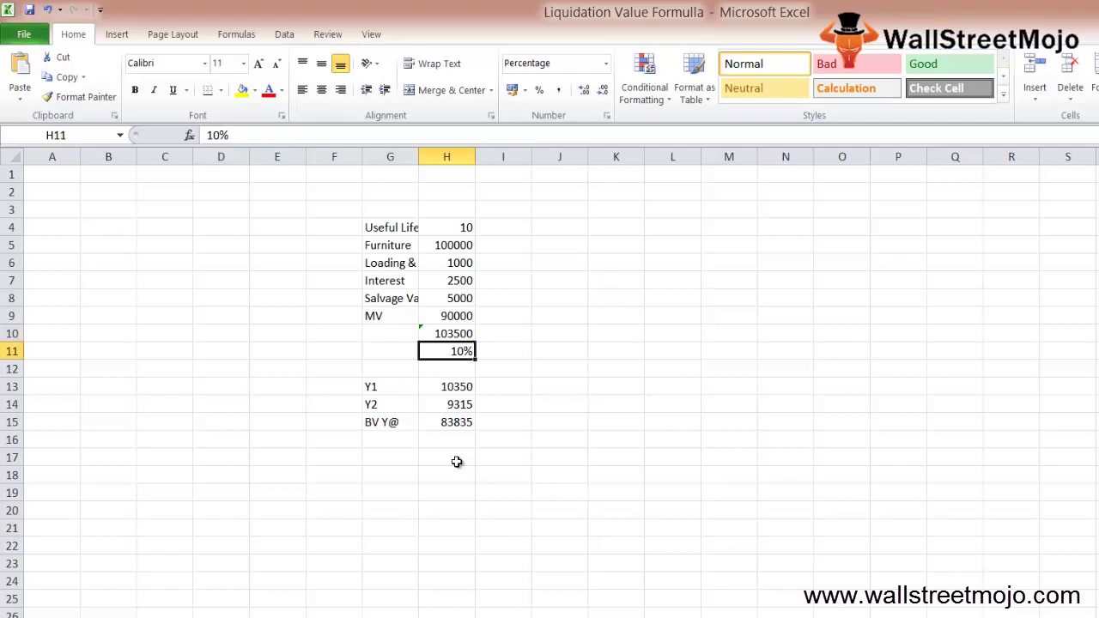
pyautogui.press('Right')
pyautogui.press('Right')
pyautogui.press('Up')
pyautogui.press('Right')
pyautogui.press('Up')
pyautogui.press('Left')
pyautogui.press('Up')
pyautogui.press('Up')
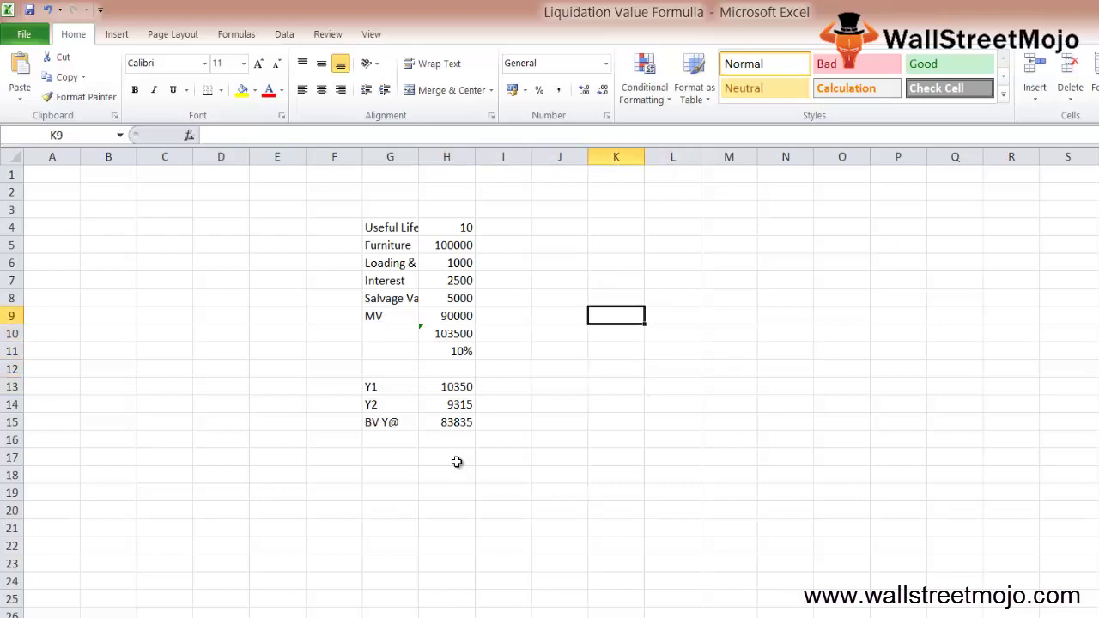
pyautogui.write('1')
pyautogui.press('Return')
pyautogui.press('Right')
pyautogui.press('Up')
pyautogui.write('Prep')
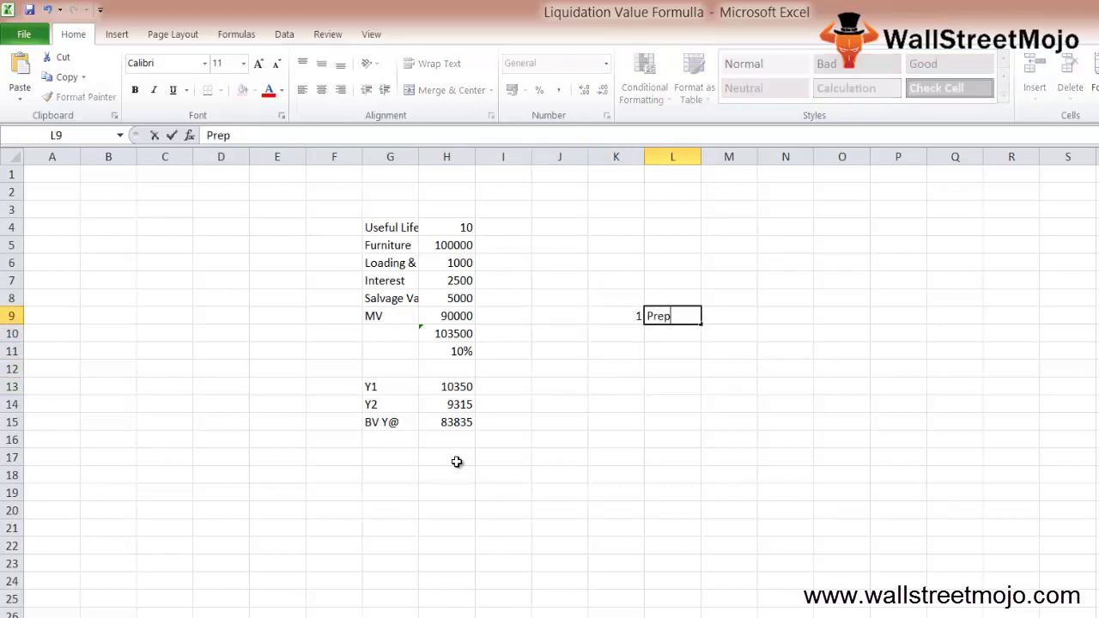
pyautogui.write('ate B/s of the co')
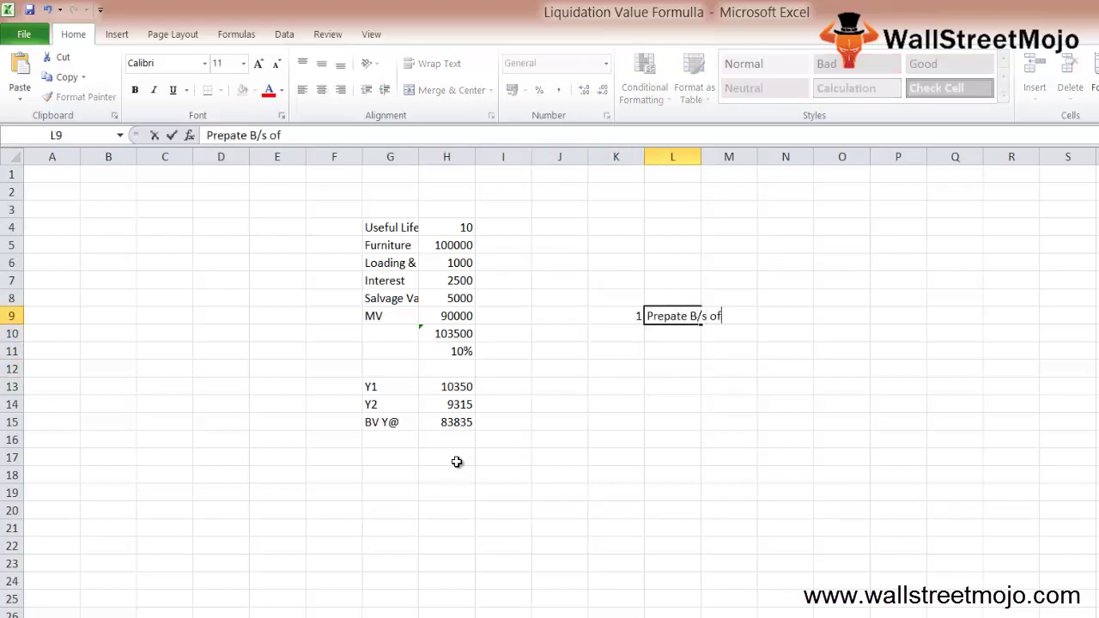
pyautogui.press('Return')
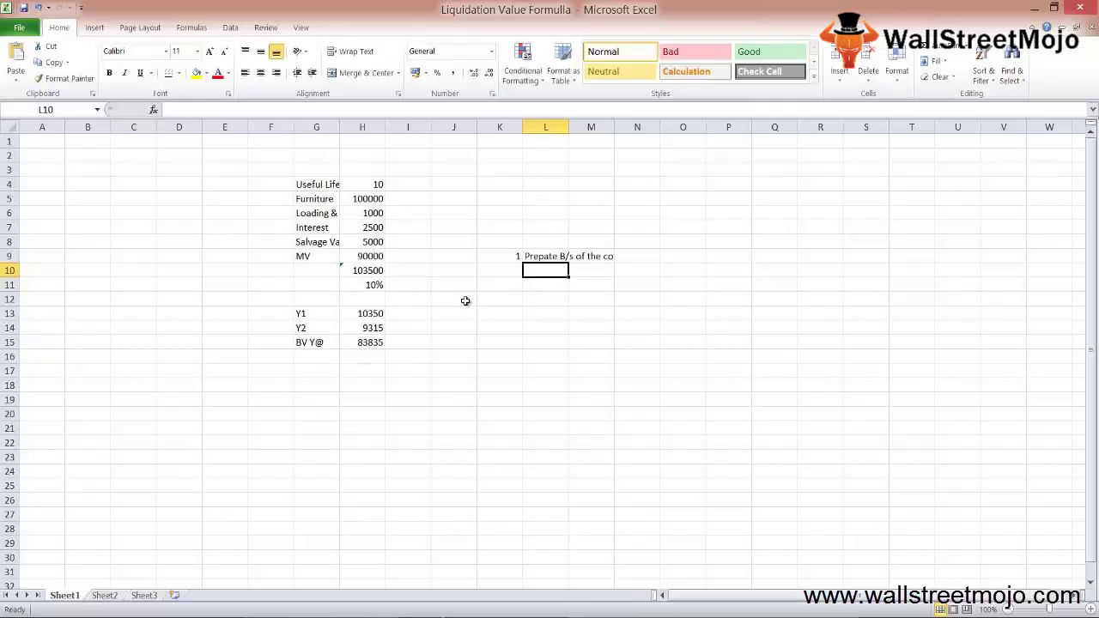
# Add the second list entry with 2 in K10 and "Market Value of the tangible asset" in L10.
pyautogui.write('2')
pyautogui.press('Tab')
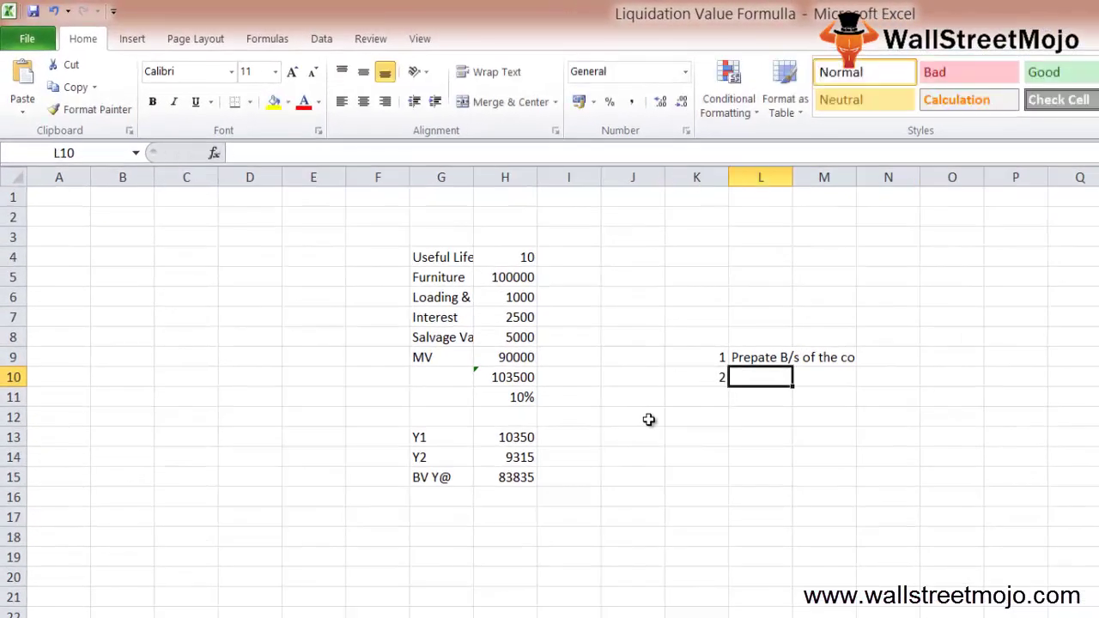
pyautogui.write('Market Value ')
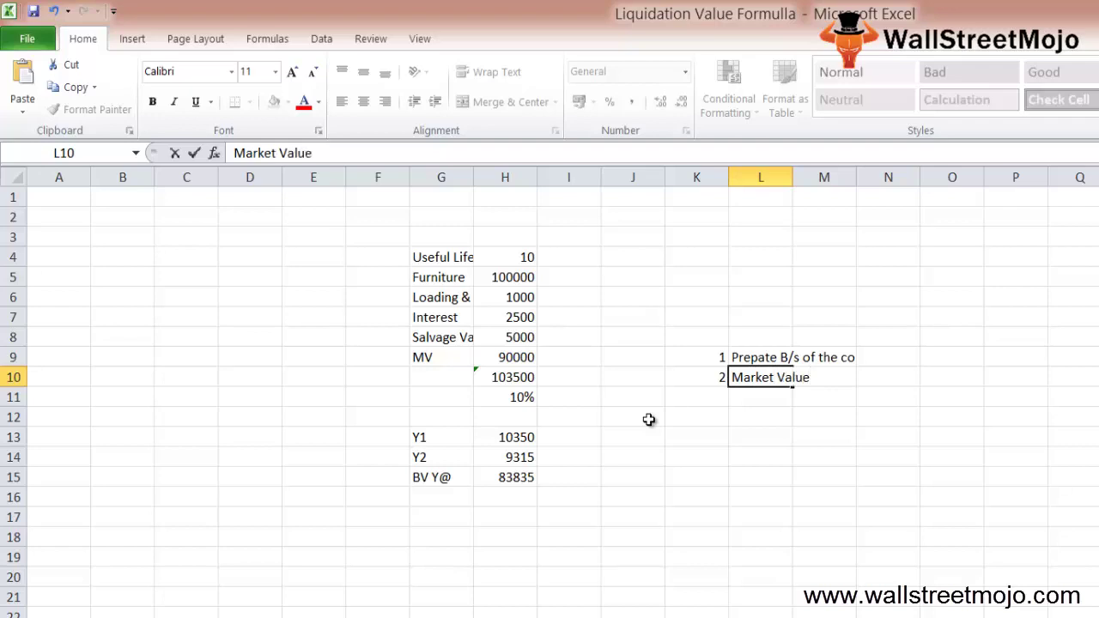
pyautogui.write('of the tan')
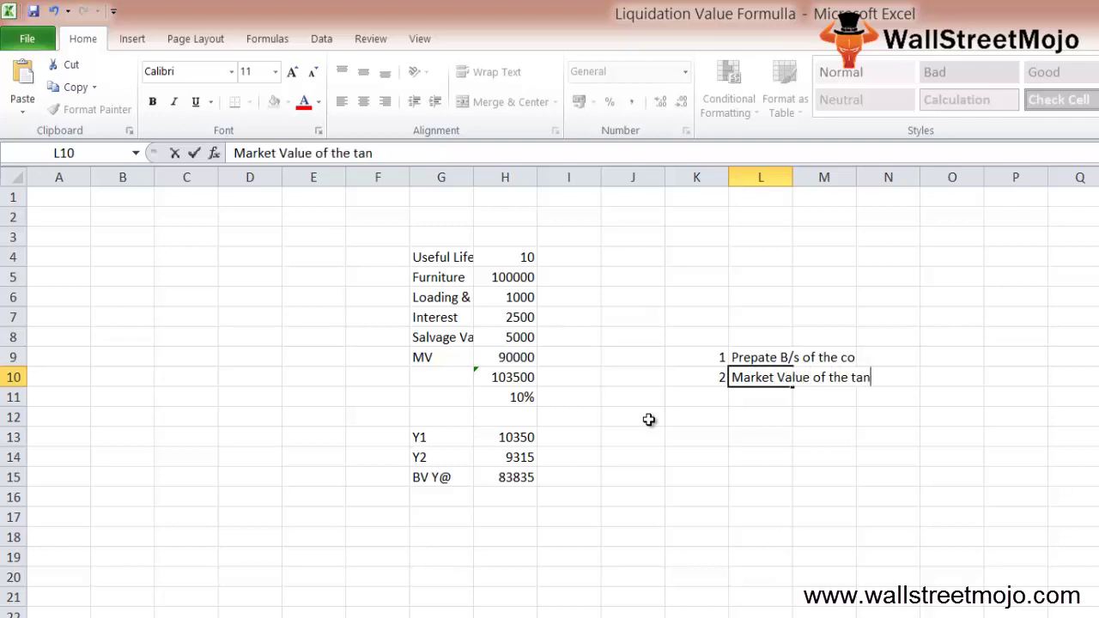
pyautogui.write('gible asset')
pyautogui.press('Return')
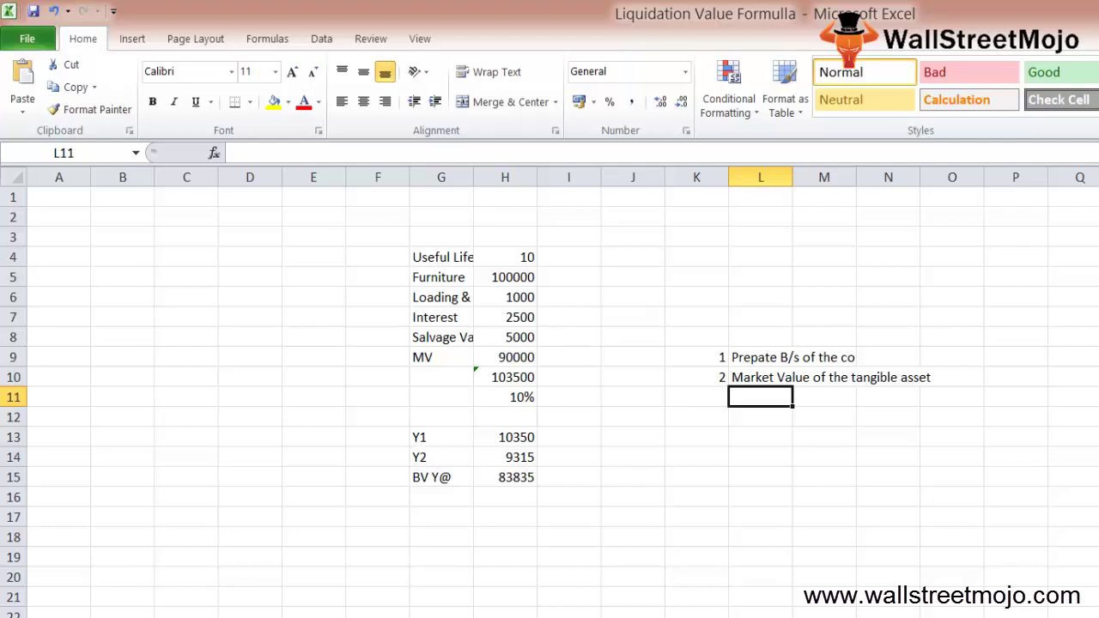
# Label cell L14 as "Freehold Land" to begin a list of assets below the procedure.
pyautogui.press('Down')
pyautogui.press('Down')
pyautogui.press('Down')
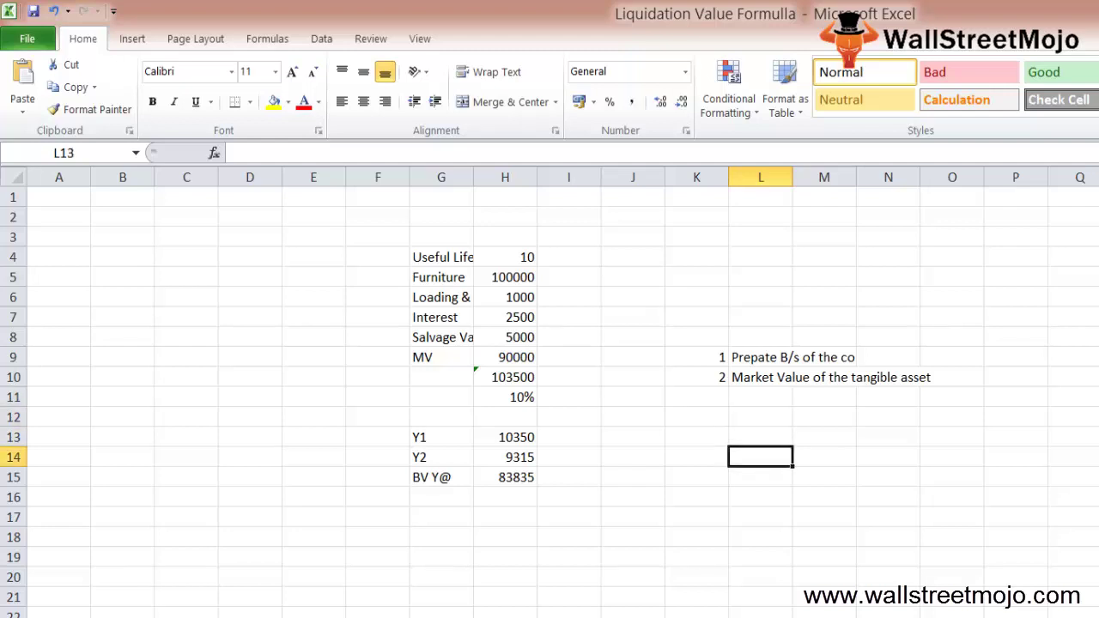
pyautogui.write('Fre')
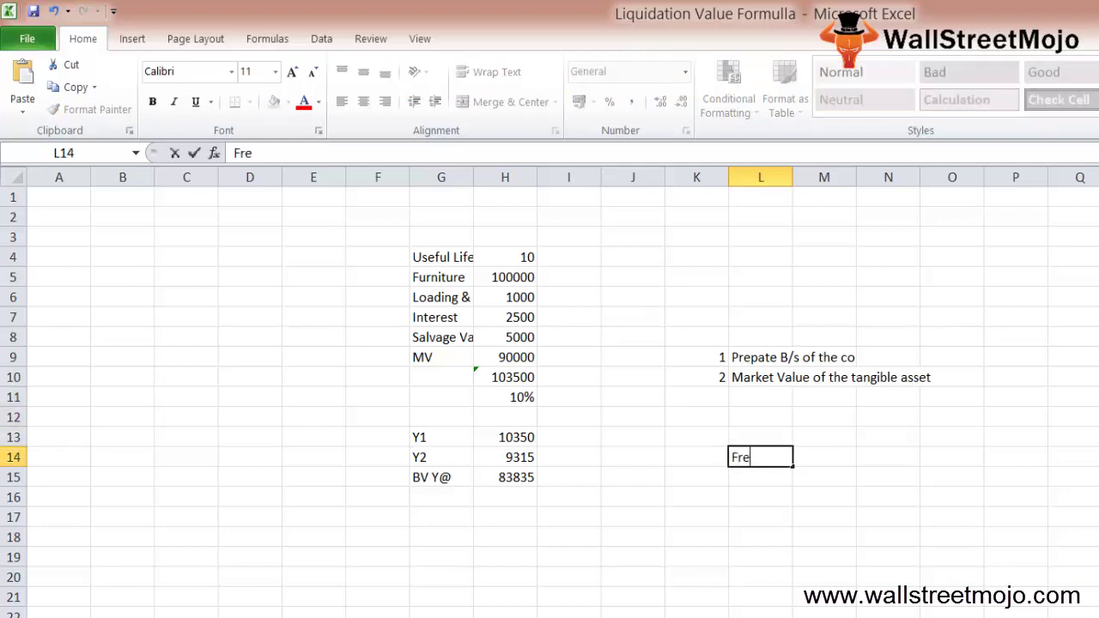
pyautogui.write('ehold L')
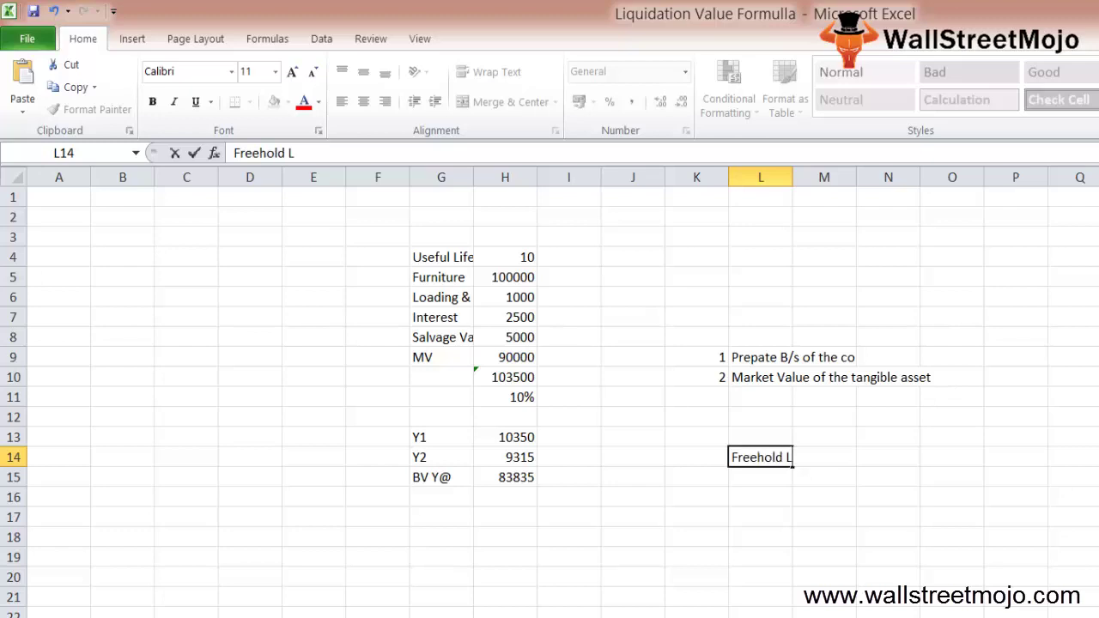
pyautogui.write('and')
pyautogui.press('Return')
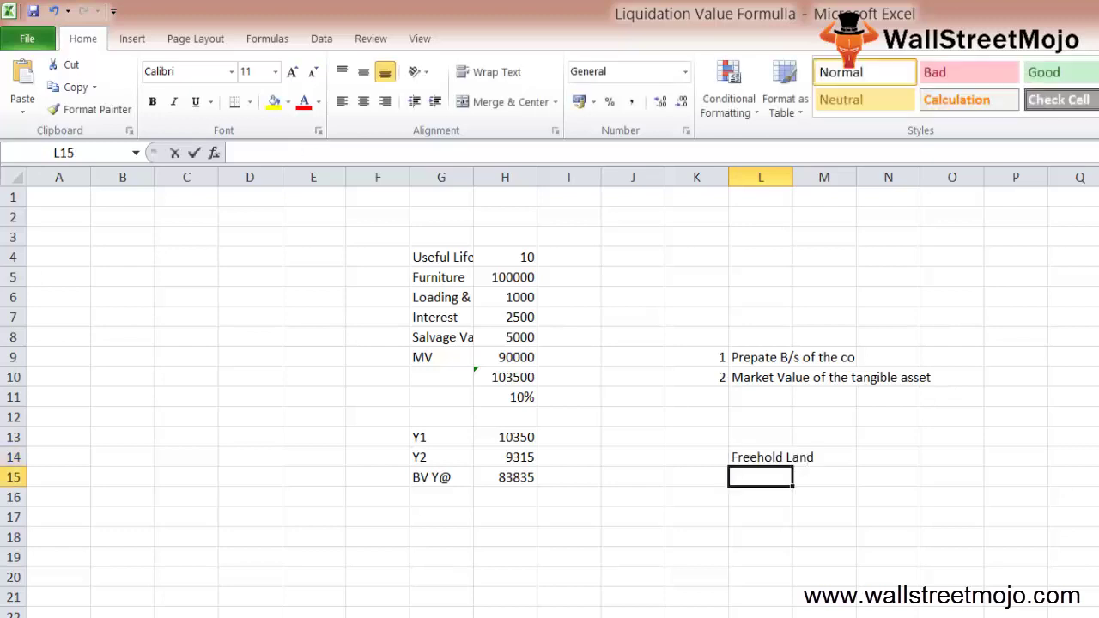
# Enter 5000000 in M14 as the value of the freehold land.
pyautogui.write('110')
pyautogui.press('Escape')
pyautogui.click(824, 457)
pyautogui.write('50')
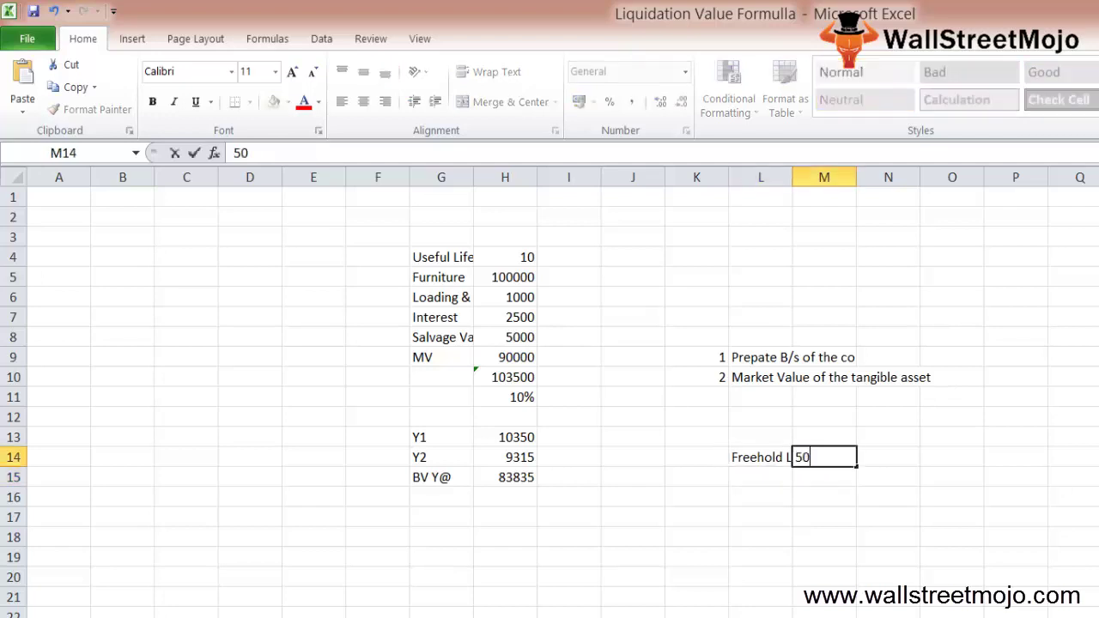
pyautogui.write('00000')
pyautogui.press('Return')
# Enter 150% in N14 as the freehold land's market value percentage.
pyautogui.press('Right')
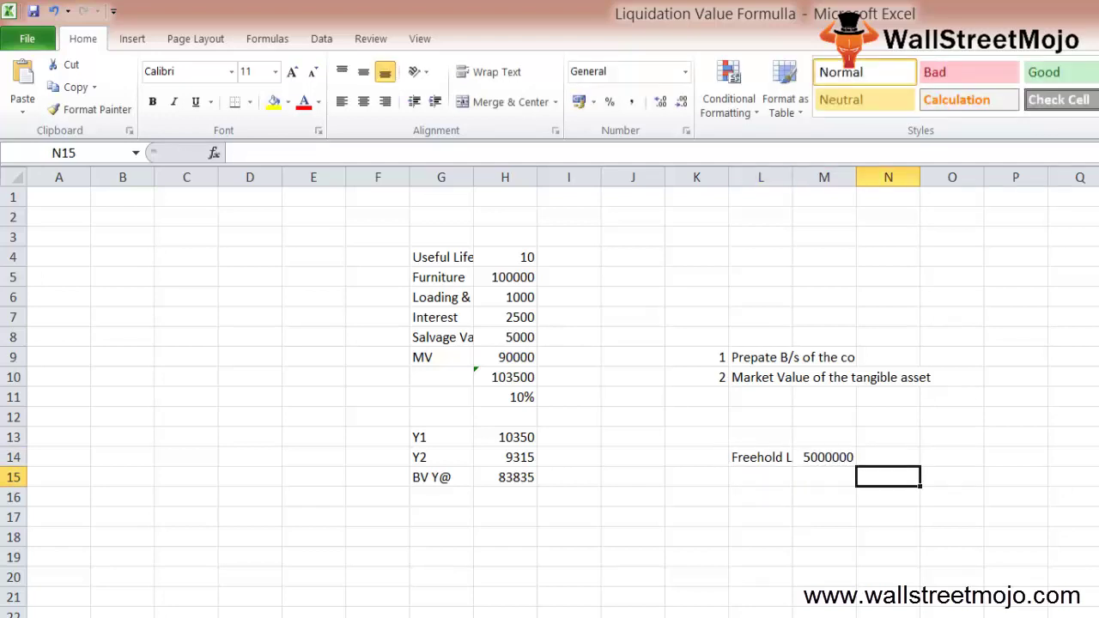
pyautogui.press('Up')
pyautogui.write('150')
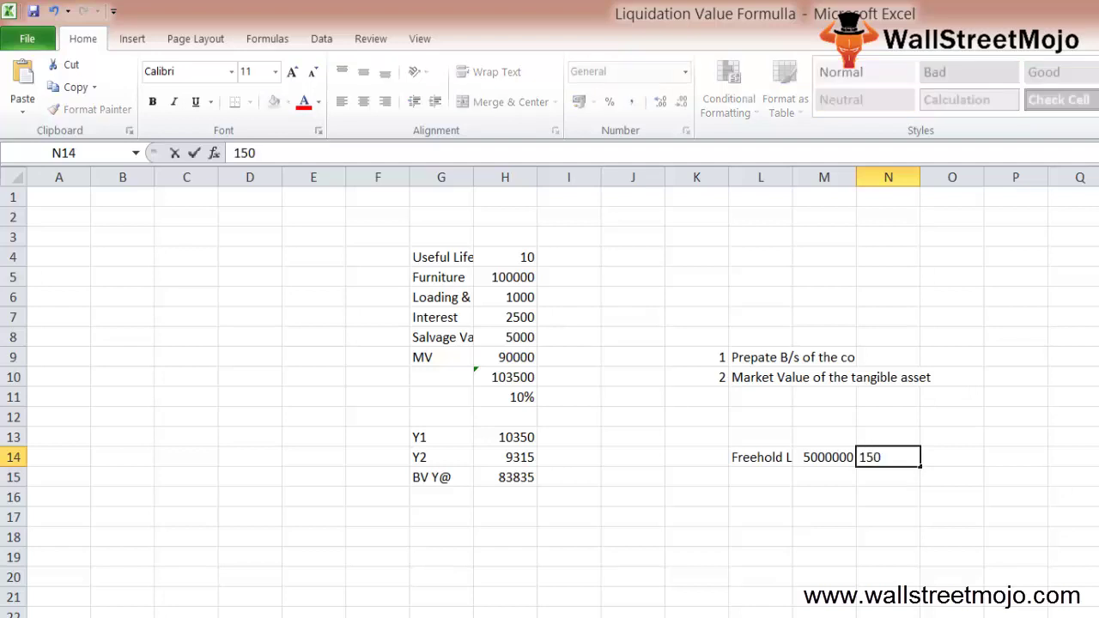
pyautogui.write('%')
pyautogui.press('Tab')
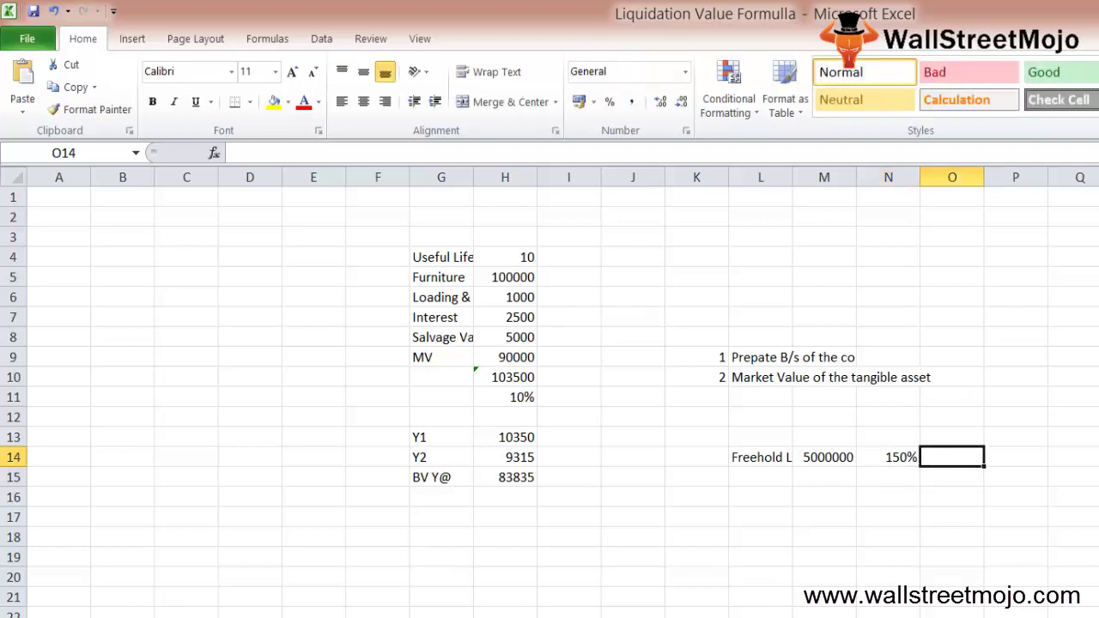
# Calculate the freehold land's market value in O14 with the formula =M14*N14.
pyautogui.write('=')
pyautogui.press('Left')
pyautogui.press('Left')
pyautogui.write('*')
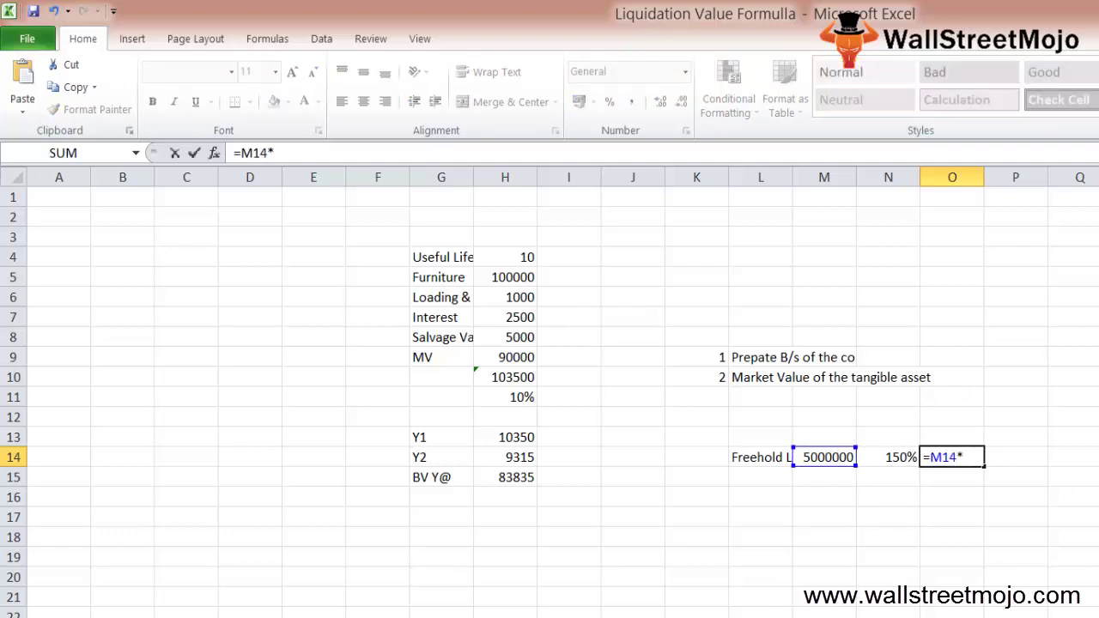
pyautogui.press('Left')
pyautogui.press('Return')
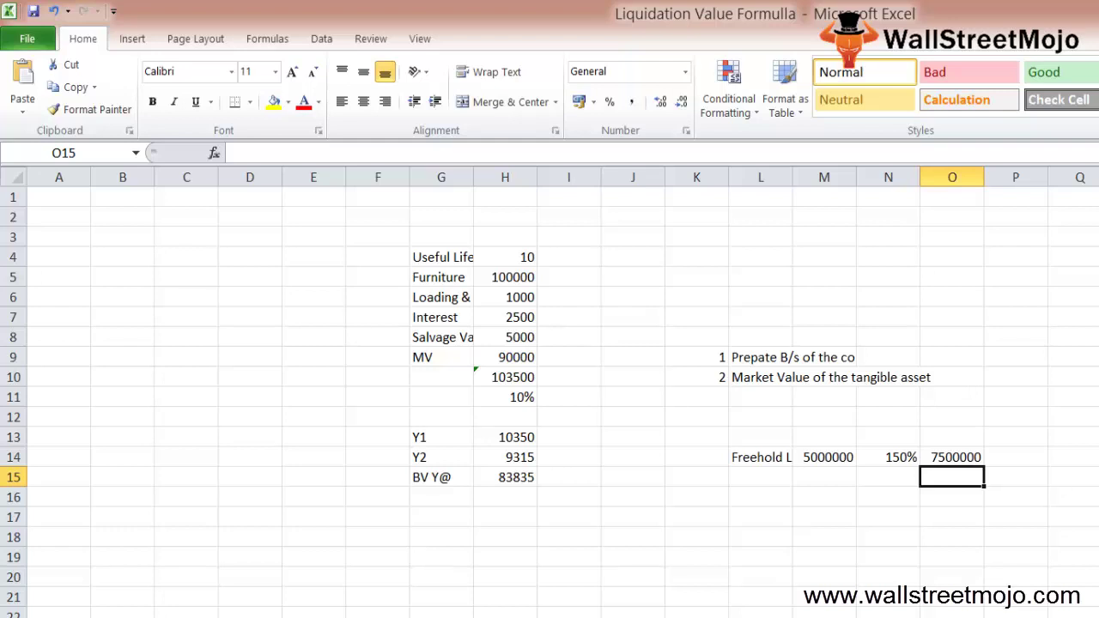
# Label cell L15 as "Furniture" for the next asset below the freehold land.
pyautogui.press('Left')
pyautogui.press('Left')
pyautogui.press('Left')
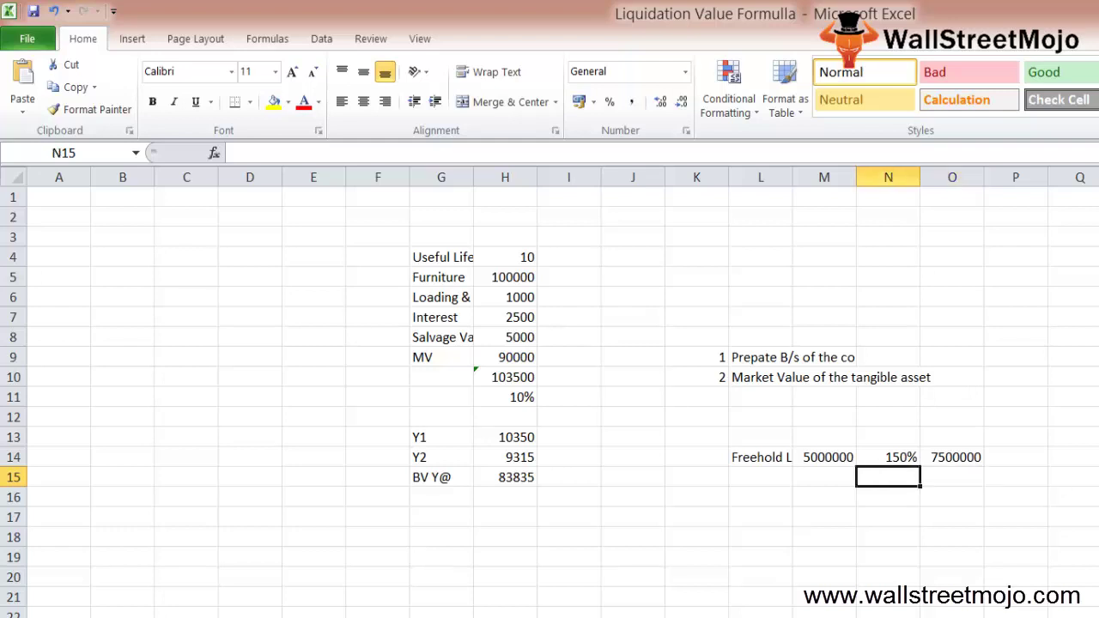
pyautogui.write('Furniture')
pyautogui.press('Return')
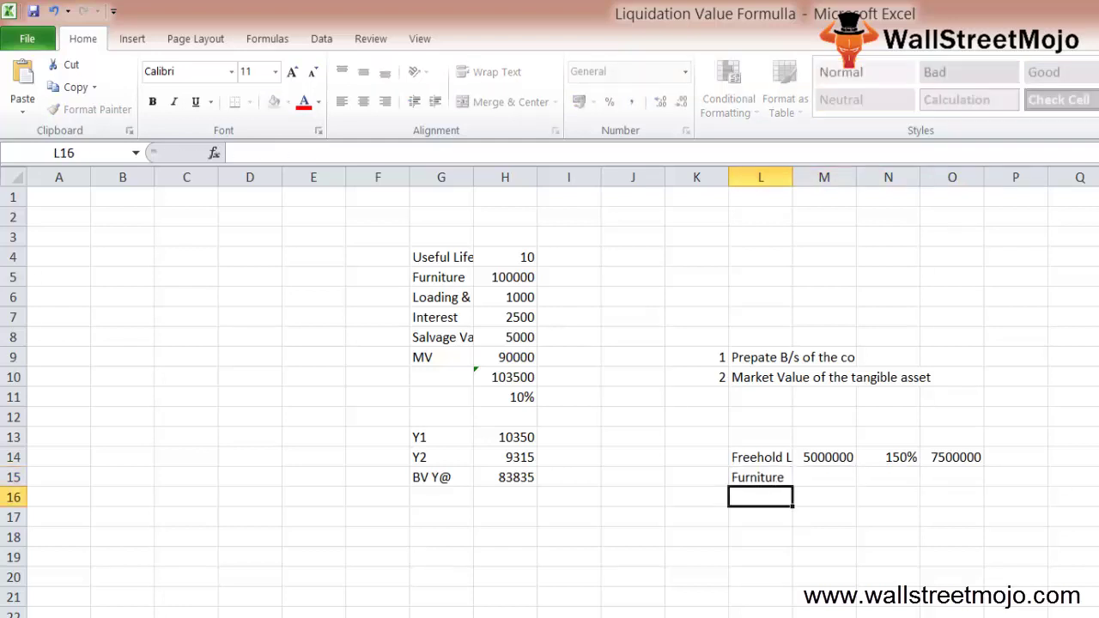
# Enter 1225000 in M15 as the value of the furniture.
pyautogui.click(824, 477)
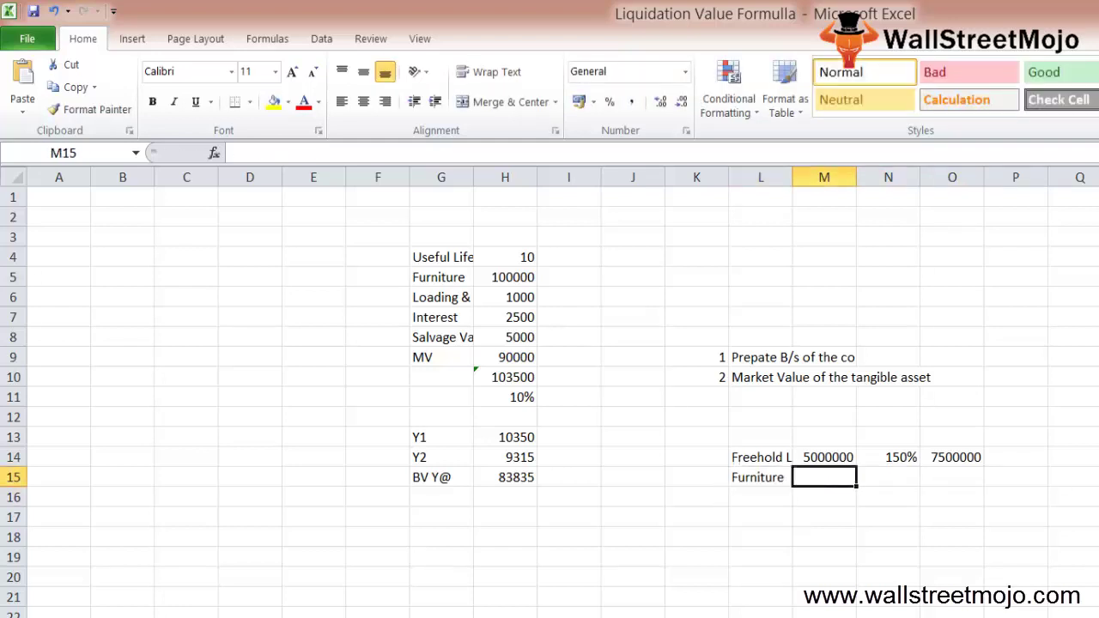
pyautogui.write('12250000')
pyautogui.press('Return')
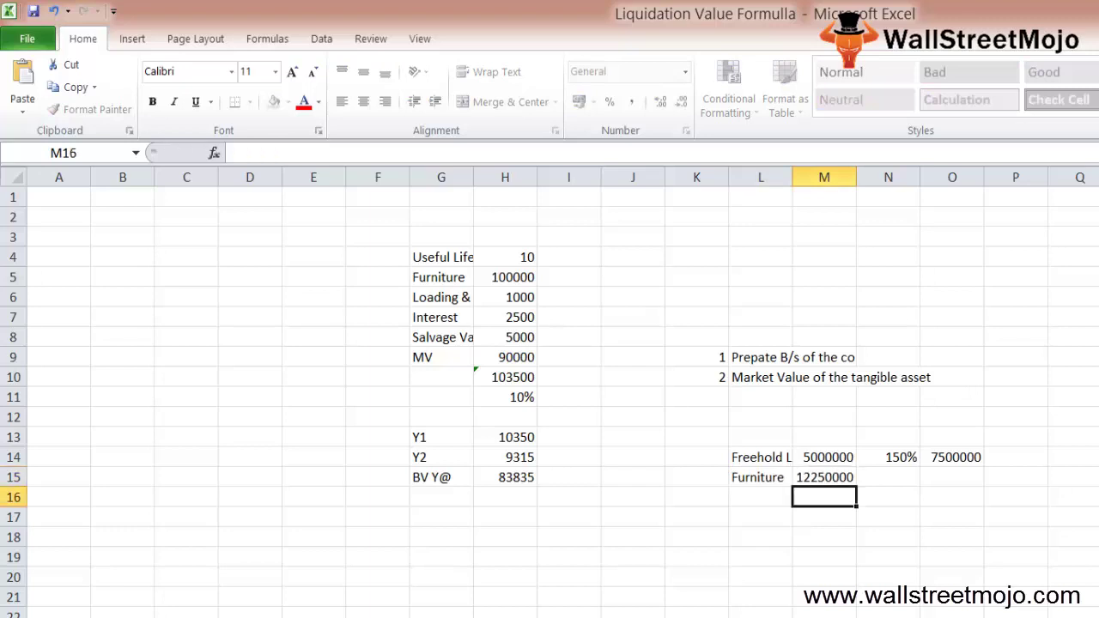
pyautogui.write('1')
pyautogui.press('Escape')
pyautogui.click(824, 477)
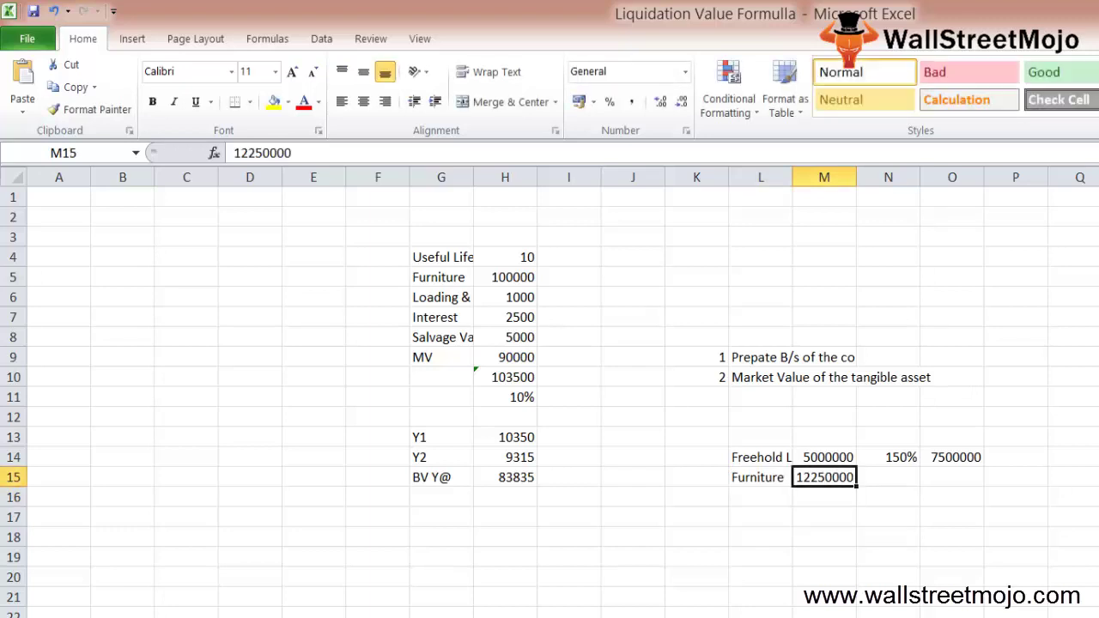
pyautogui.write('1225000')
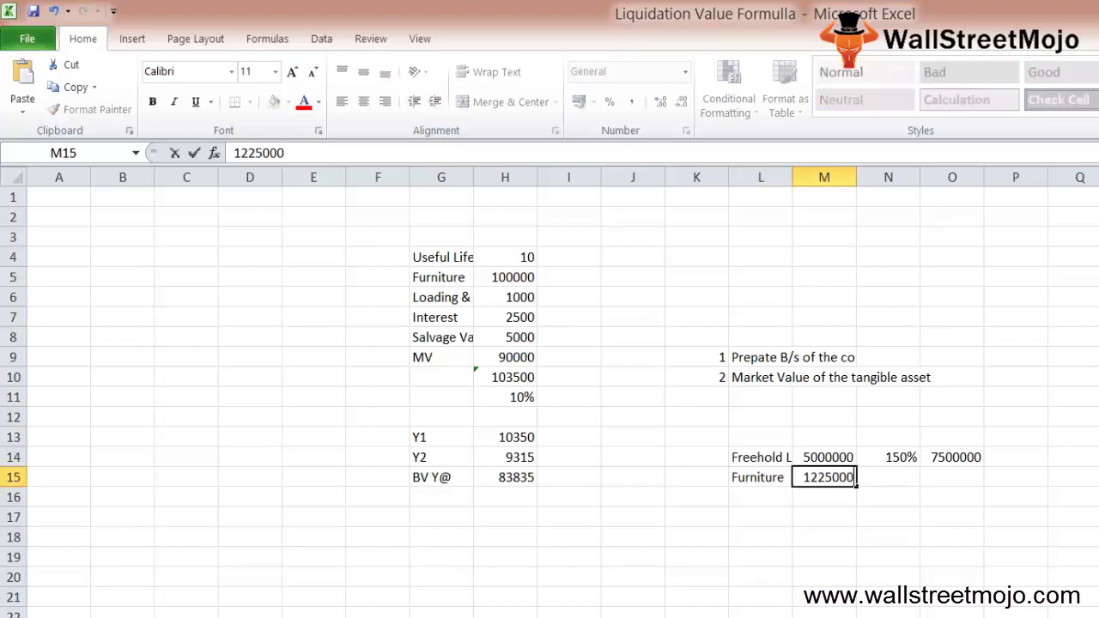
pyautogui.press('Tab')
# Enter 50% in N15 as the furniture's market value percentage.
pyautogui.write('125')
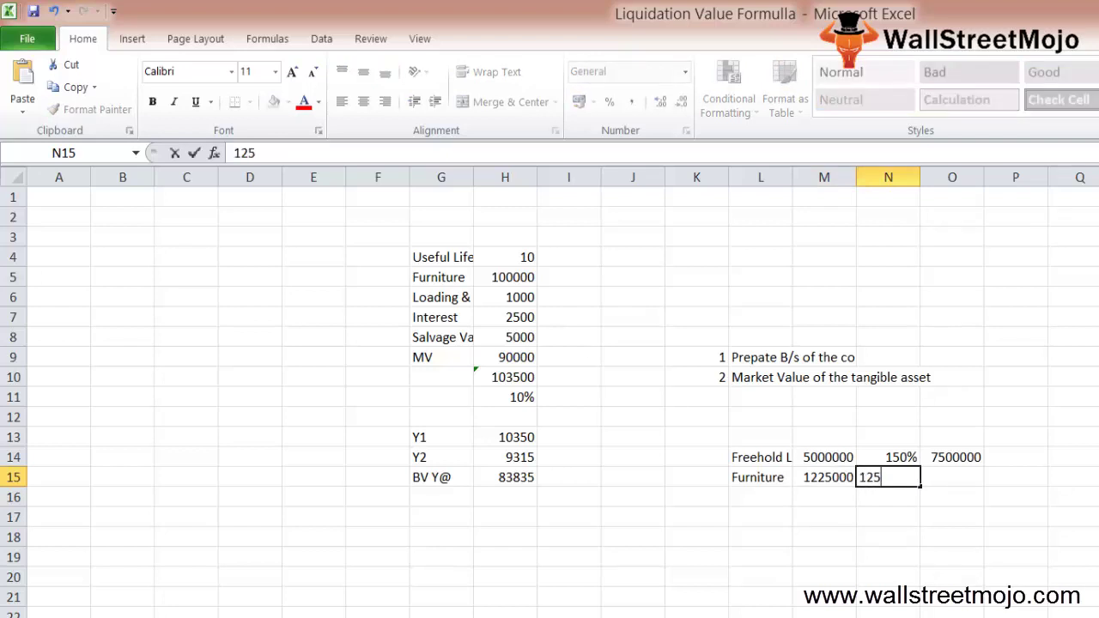
pyautogui.press('BackSpace')
pyautogui.press('BackSpace')
pyautogui.press('BackSpace')
pyautogui.write('50%')
pyautogui.press('Return')
# Calculate the furniture's market value in O15 with the formula =M15*N15.
pyautogui.click(951, 478)
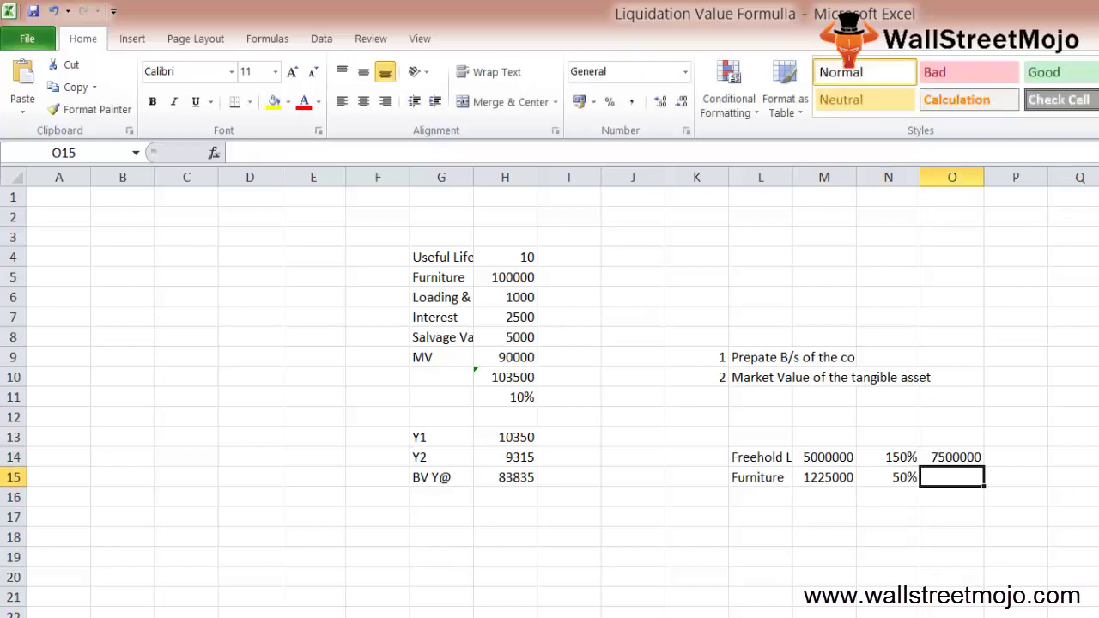
pyautogui.write('=')
pyautogui.press('Left')
pyautogui.press('Left')
pyautogui.write('*')
pyautogui.press('Left')
pyautogui.press('Return')
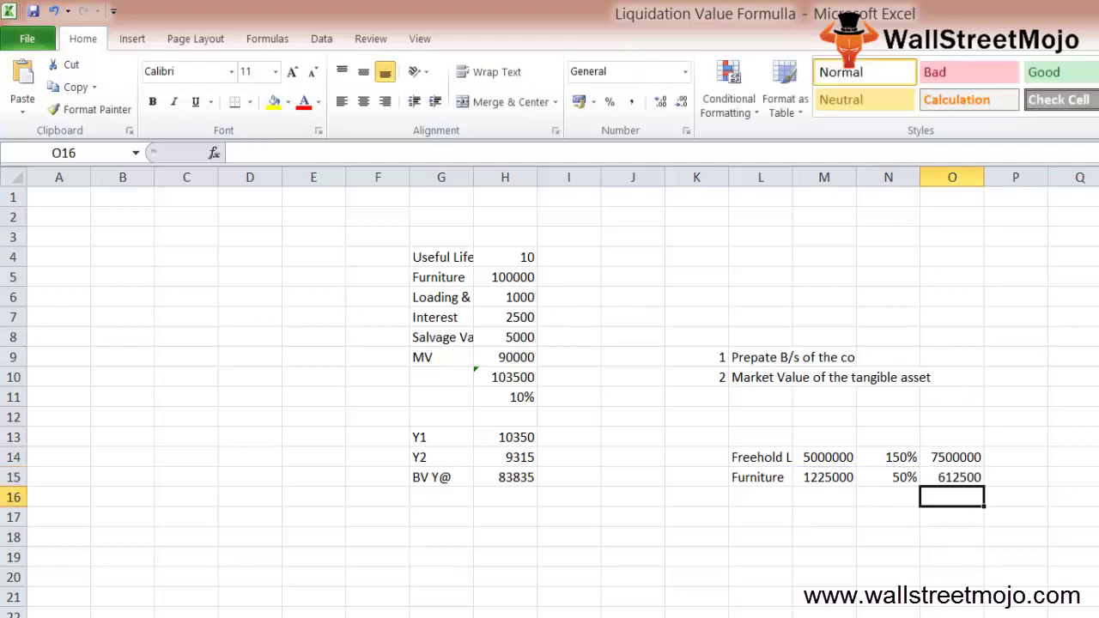
pyautogui.click(951, 477)
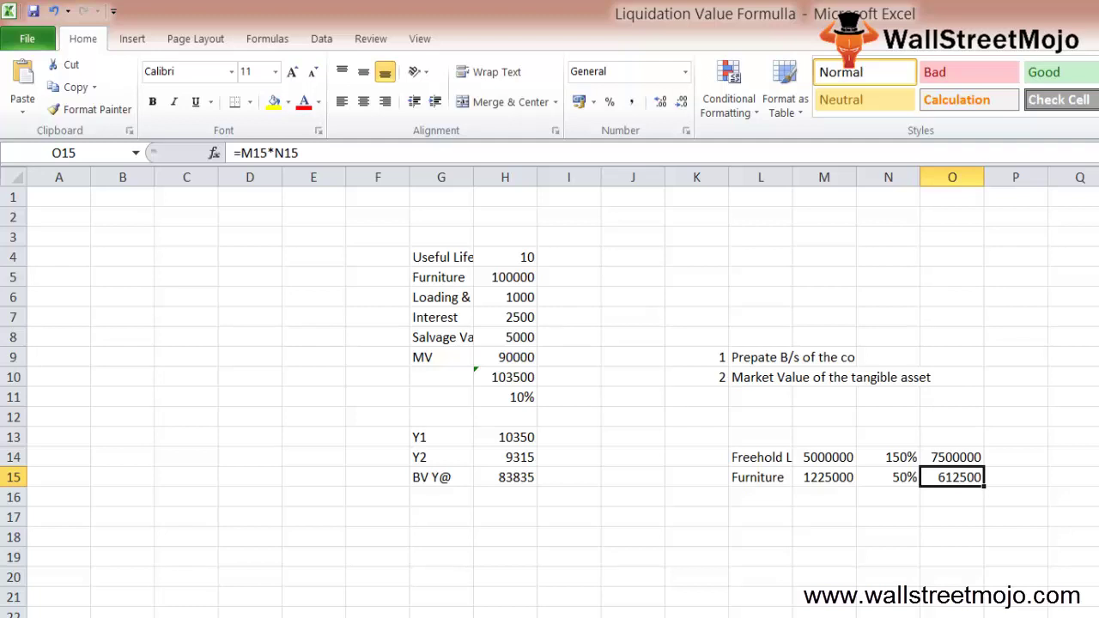
# Label cell L16 as "P&M" for the next asset below the furniture.
pyautogui.press('Left')
pyautogui.press('Left')
pyautogui.press('Down')
pyautogui.press('Left')
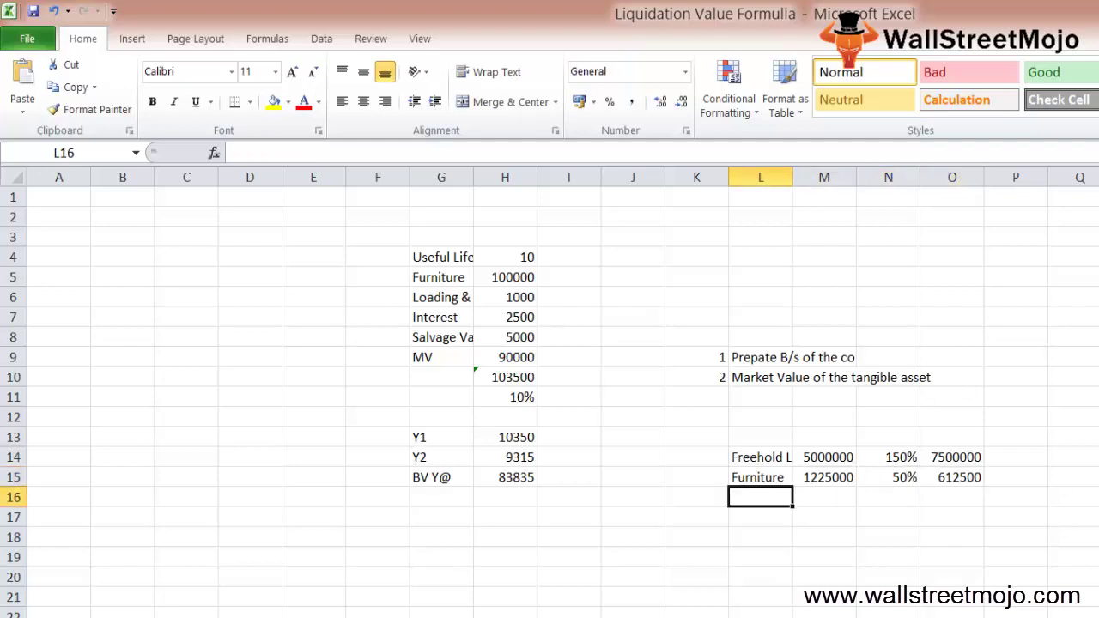
pyautogui.write('P&M')
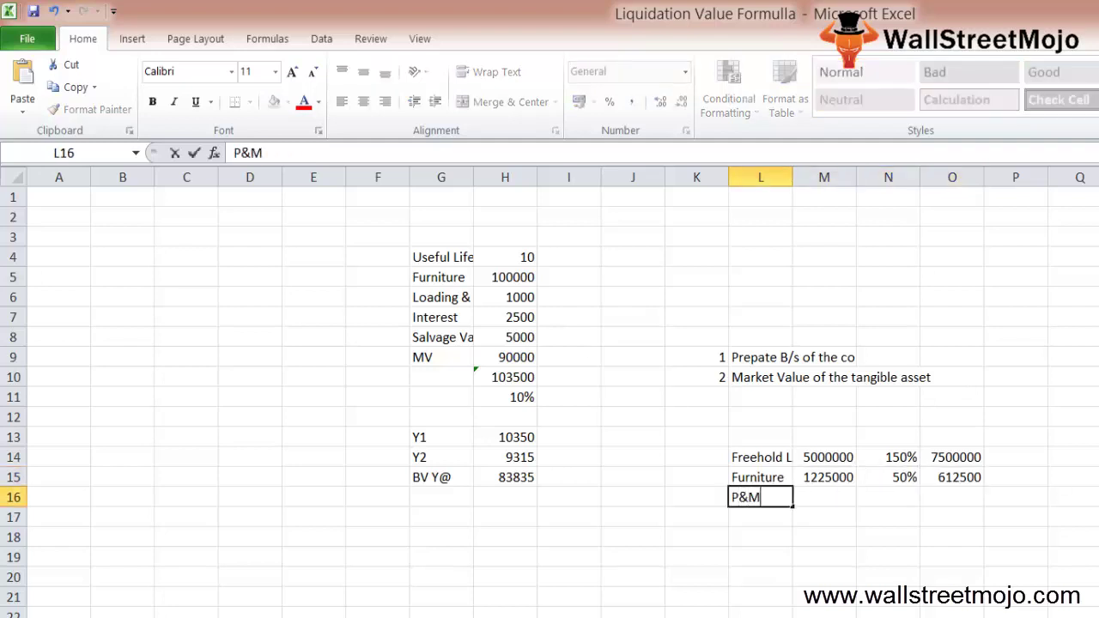
pyautogui.press('Return')
# Enter 430000 in M16 as the P&M value and 25% in N16 as its market value percentage.
pyautogui.press('Up')
pyautogui.press('Right')
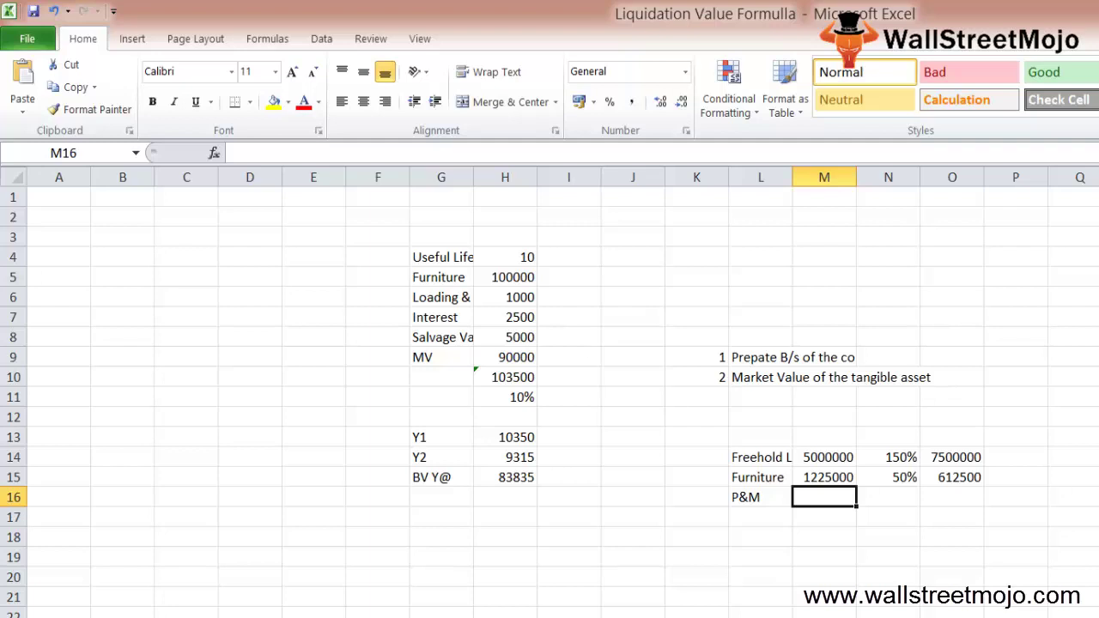
pyautogui.write('43000')
pyautogui.press('Return')
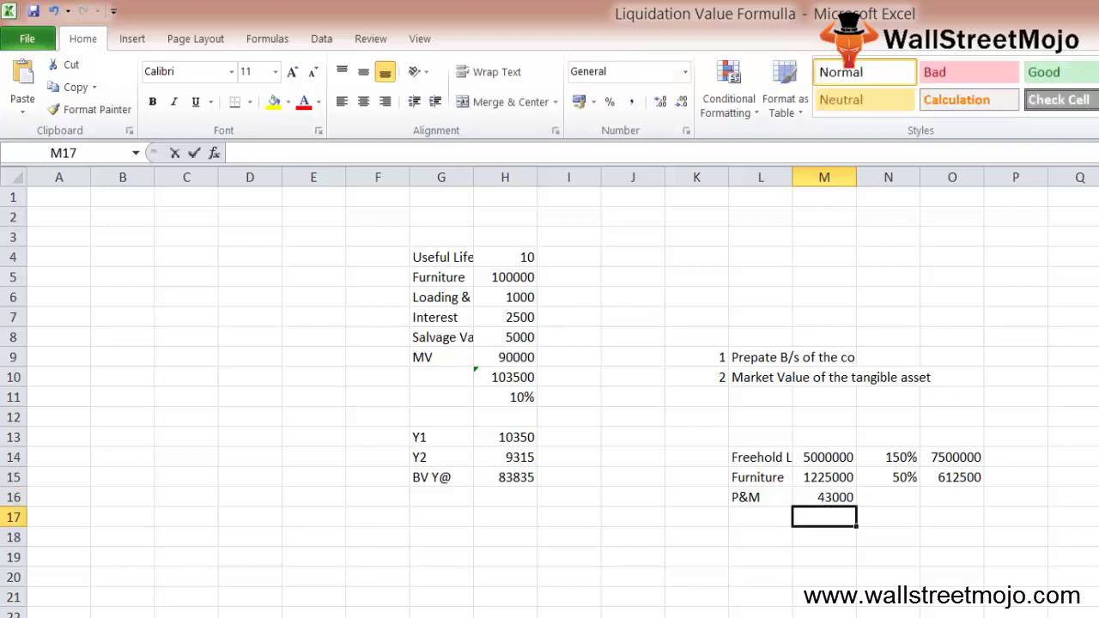
pyautogui.write('1')
pyautogui.press('Up')
pyautogui.press('F2')
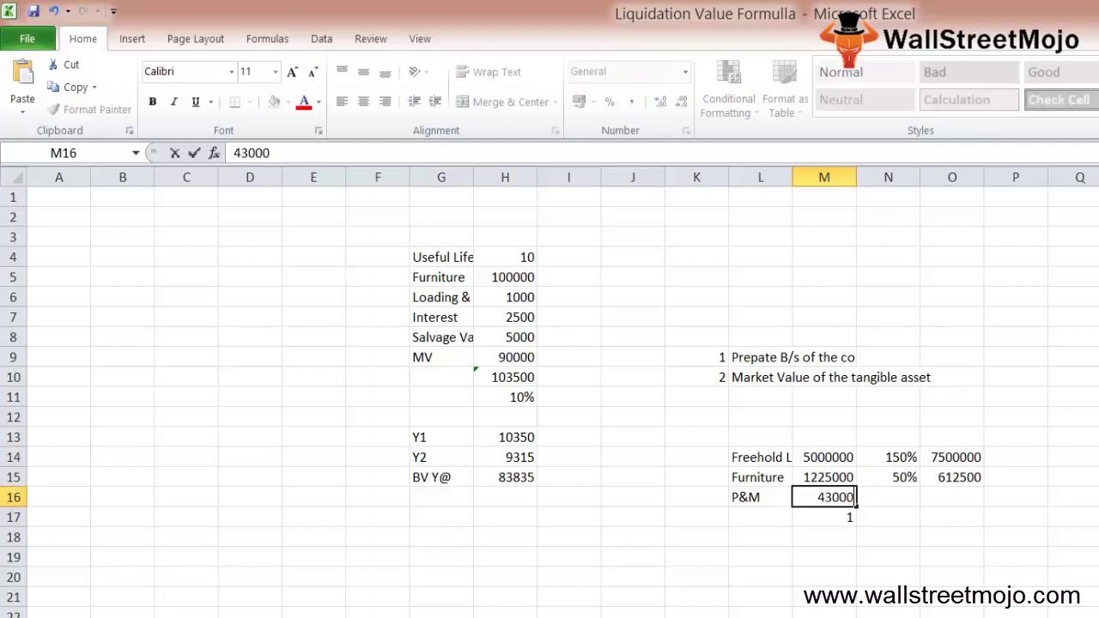
pyautogui.write('0')
pyautogui.press('Tab')
pyautogui.write('25%')
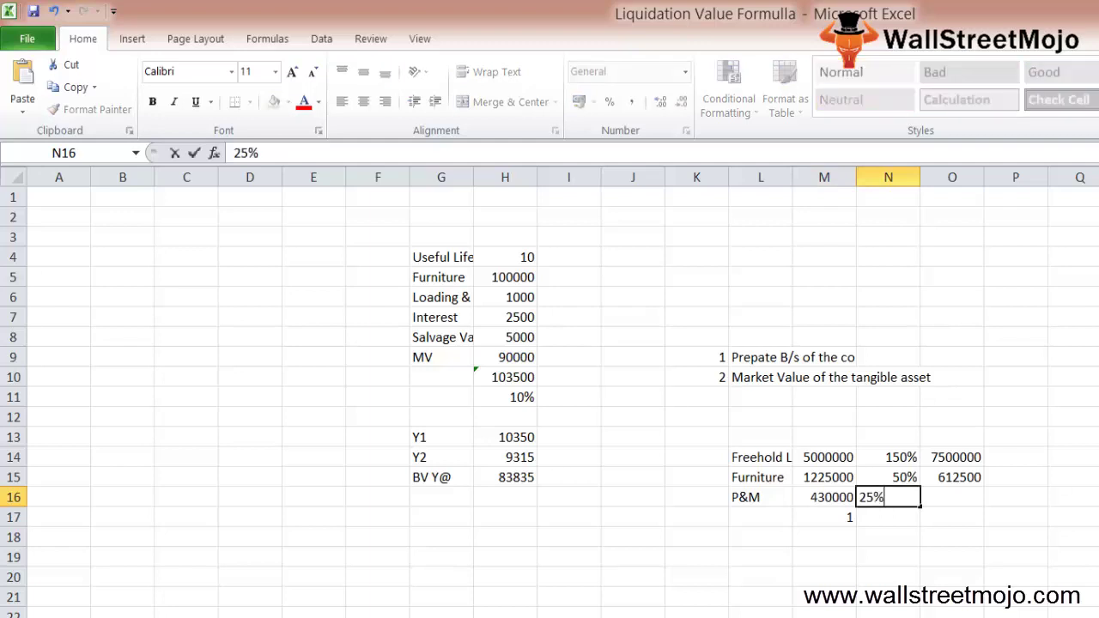
# Calculate the P&M market value in O16 with the formula =M16*N16.
pyautogui.press('Tab')
pyautogui.write('=')
pyautogui.press('Left')
pyautogui.press('Left')
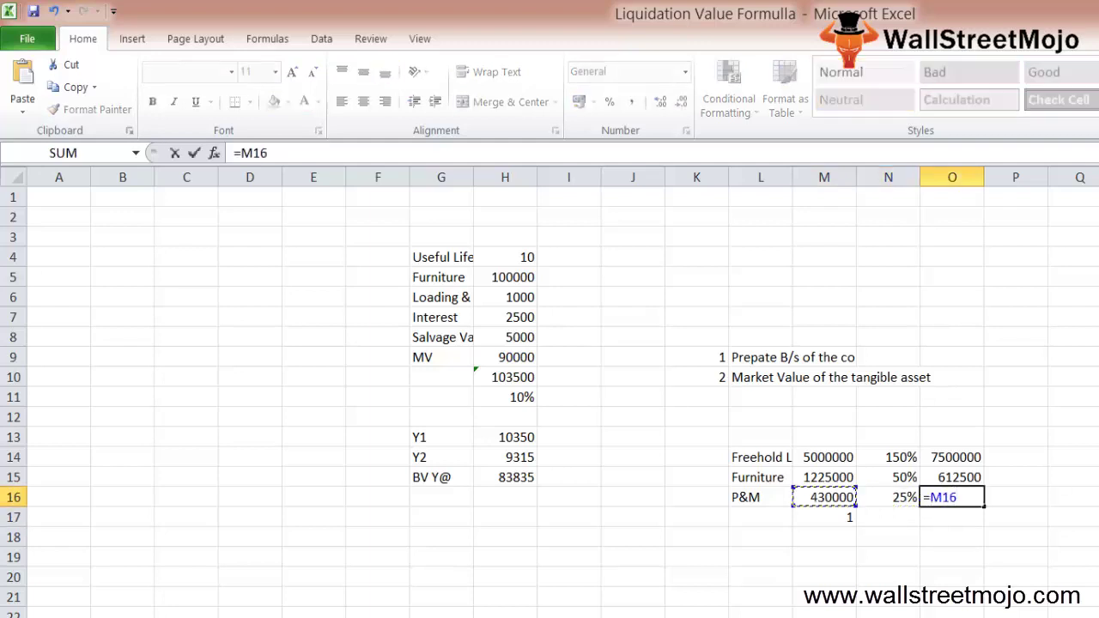
pyautogui.write('*')
pyautogui.press('Left')
pyautogui.press('Return')
pyautogui.click(951, 497)
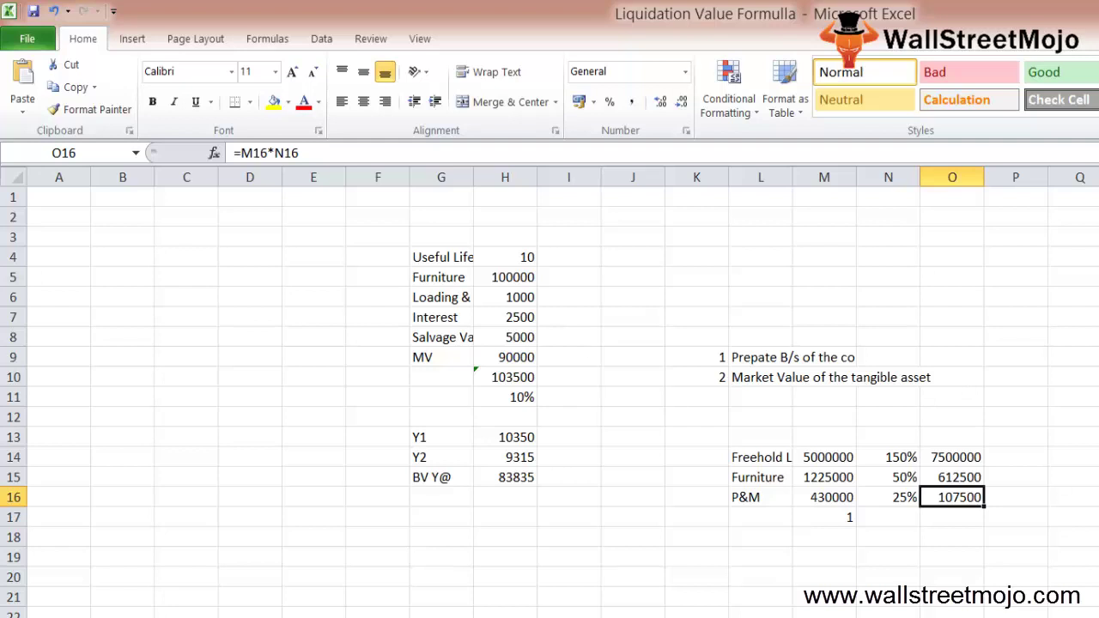
# Label cell L17 as "Transportion vehicle" for the next asset below P&M.
pyautogui.click(760, 517)
pyautogui.write('Tra')
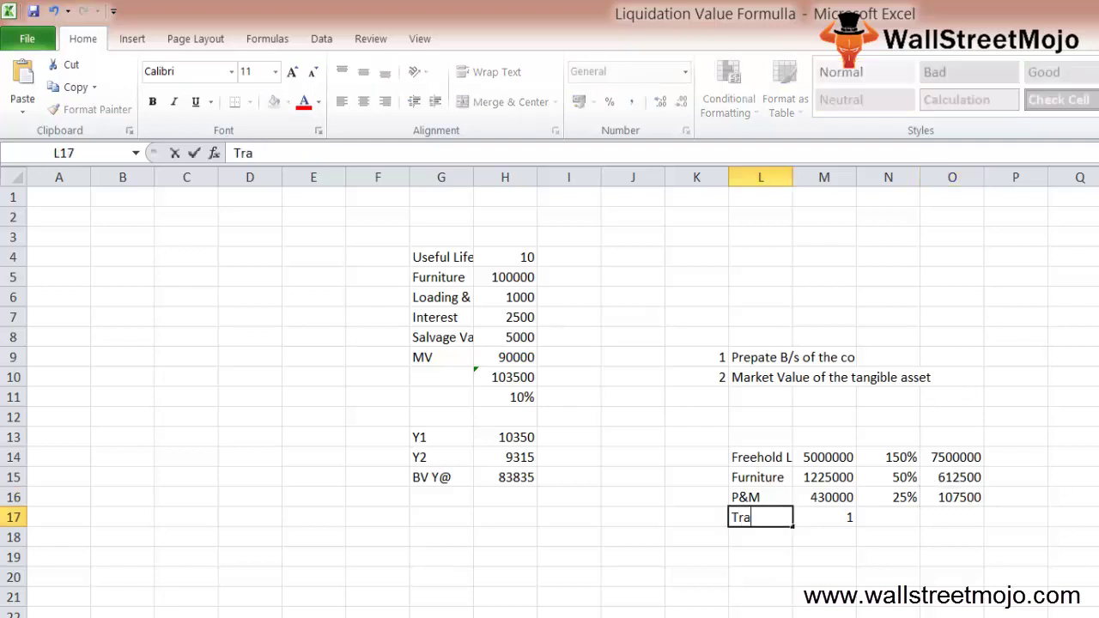
pyautogui.write('nsportaion vehicle')
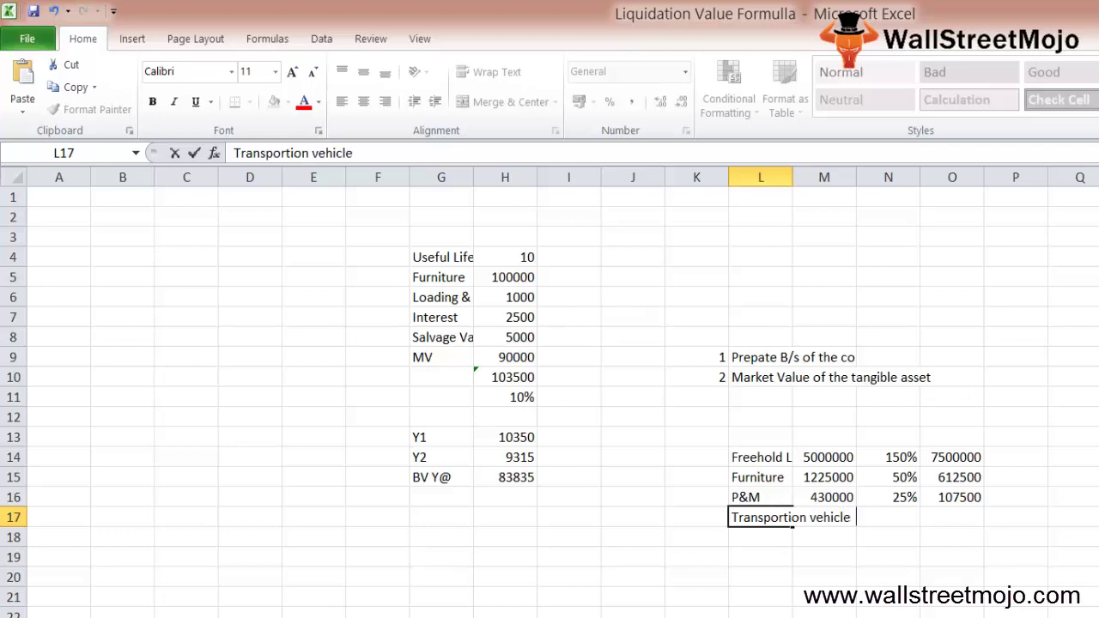
# Enter 45000 in M17 as the value of the transportation vehicle.
pyautogui.press('Tab')
pyautogui.write('1')
pyautogui.press('Return')
pyautogui.click(824, 517)
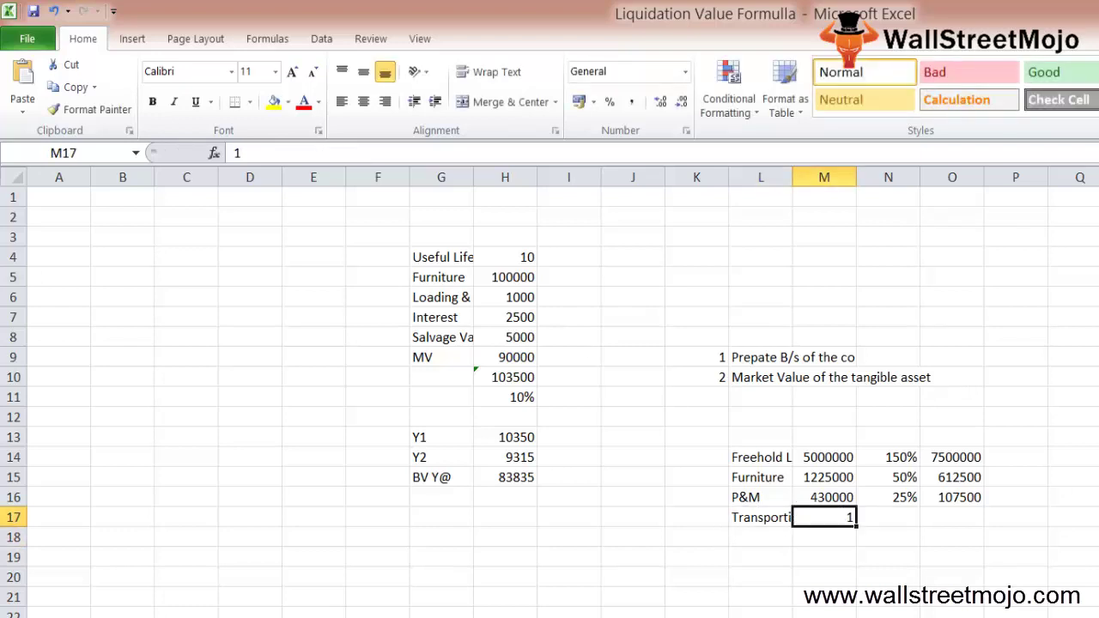
pyautogui.write('45000')
pyautogui.press('Return')
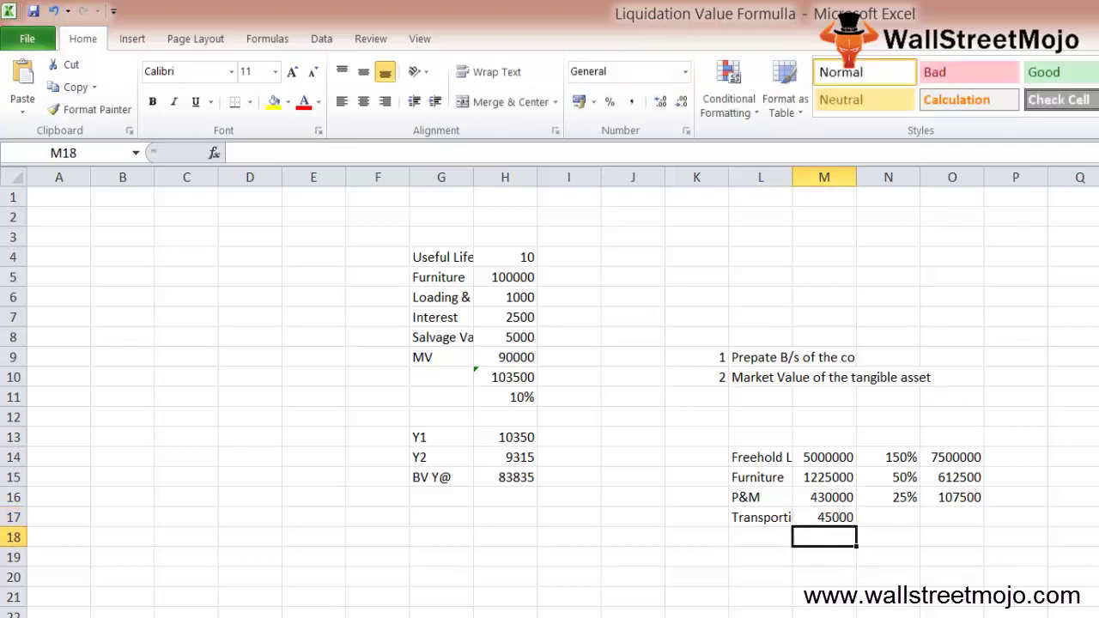
# Enter 75% in N17 as the transportation vehicle's market value percentage.
pyautogui.click(888, 516)
pyautogui.write('75%')
pyautogui.press('Return')
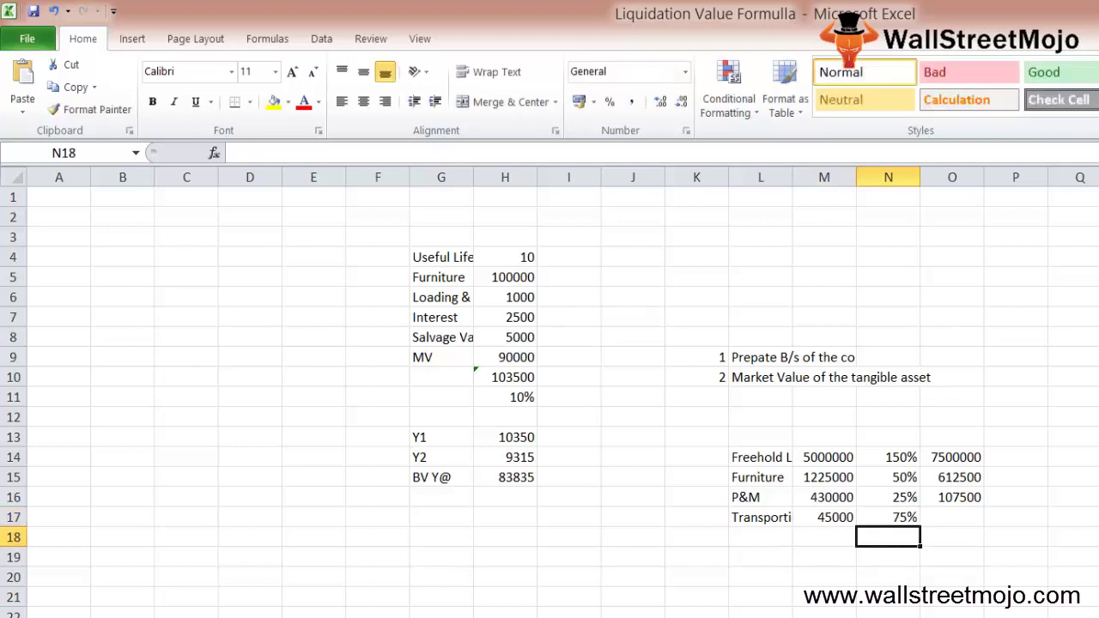
# Calculate the transportation vehicle's market value in O17 with the formula =M17*N17.
pyautogui.click(952, 517)
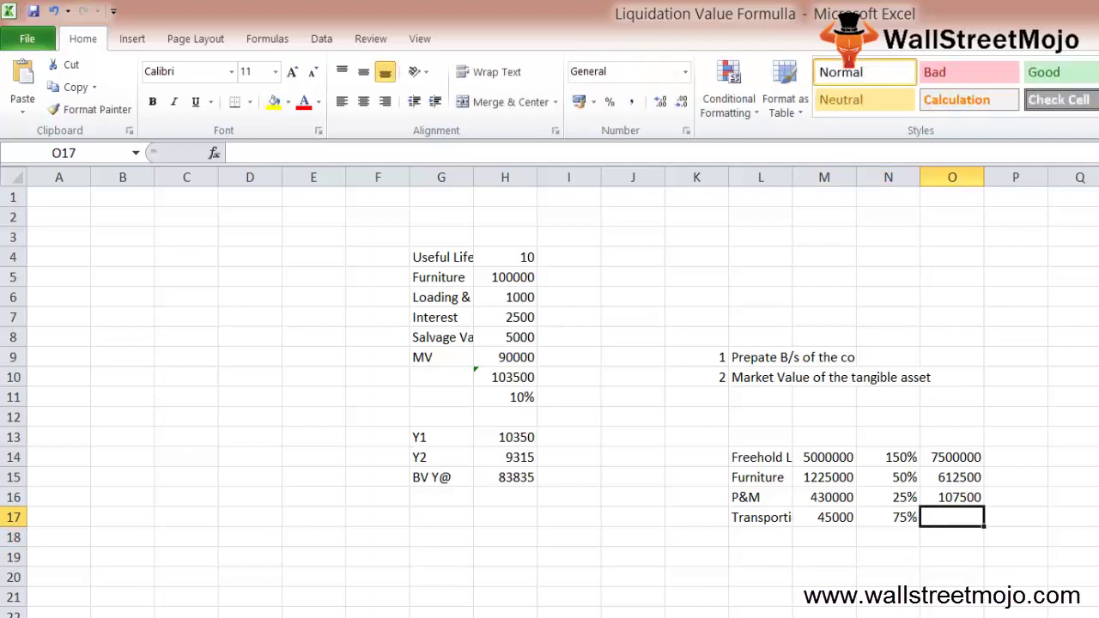
pyautogui.write('=')
pyautogui.press('Left')
pyautogui.press('Left')
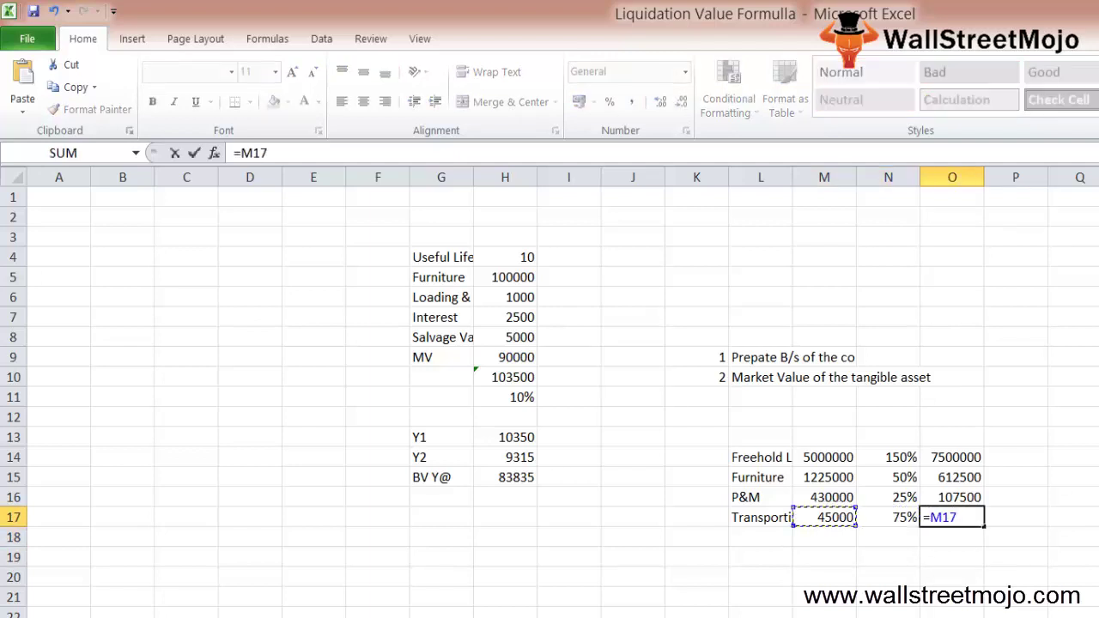
pyautogui.write('*')
pyautogui.press('Right')
pyautogui.press('Return')
# Set the transportation vehicle's value in M17 to 450000.
pyautogui.click(824, 517)
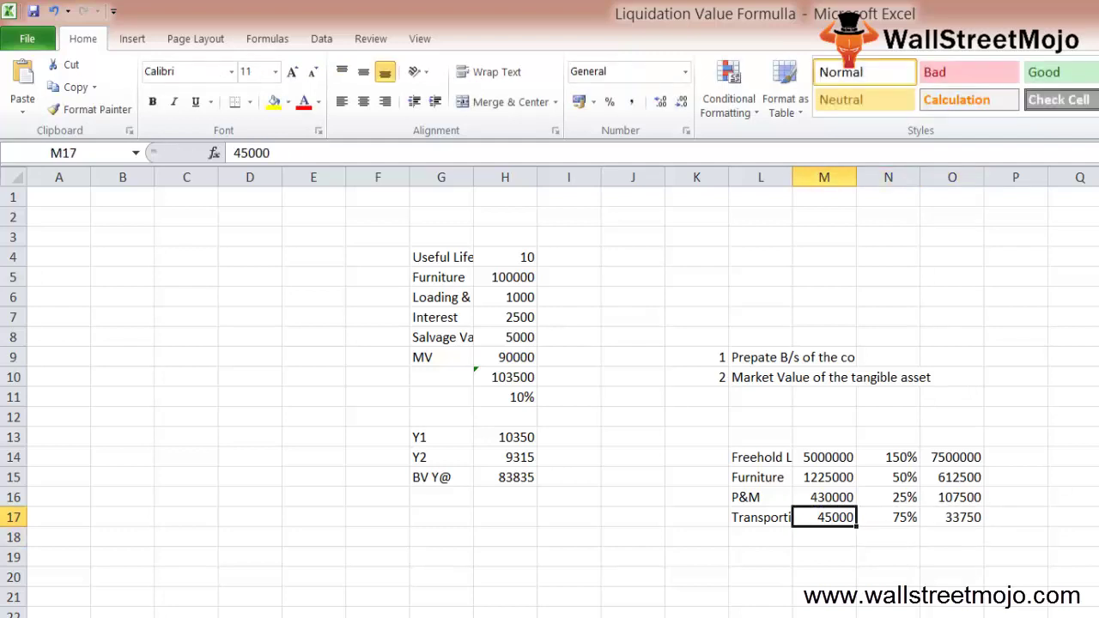
pyautogui.write('450000')
pyautogui.press('Return')
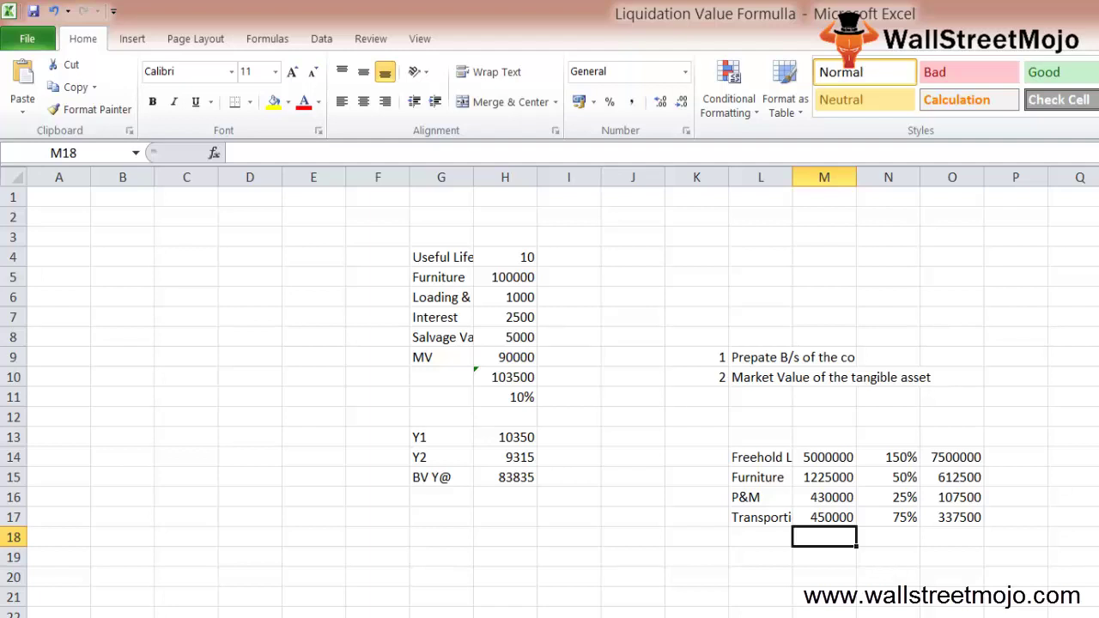
# Total the asset values in M18 with =SUM(M14:M17) and the market values in O18 with =SUM(O14:O17).
pyautogui.hotkey('alt', '=')
pyautogui.press('Return')
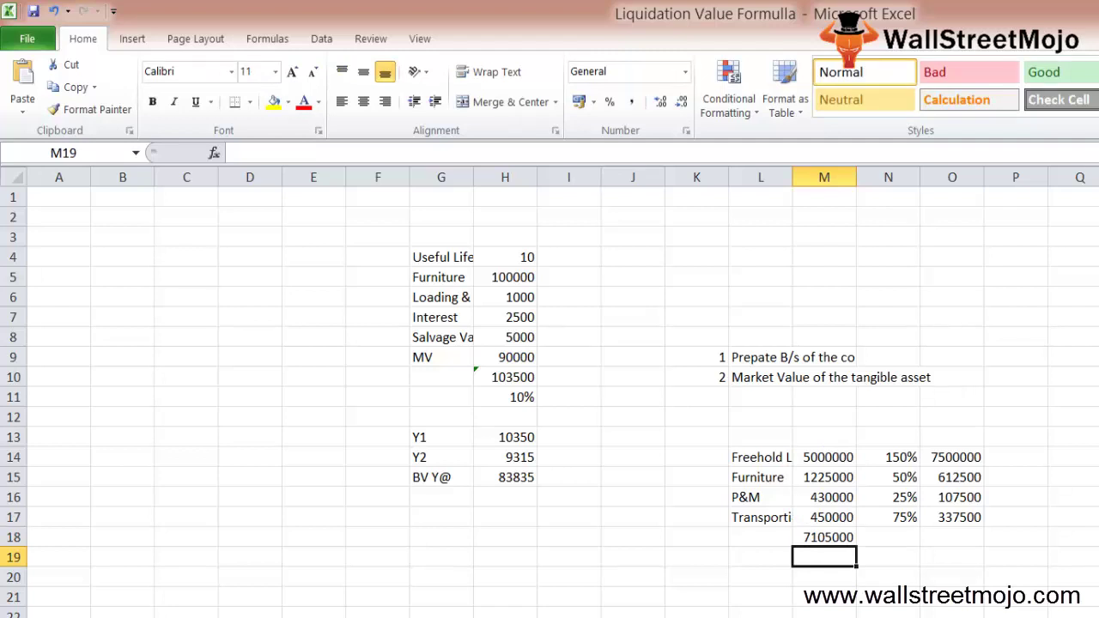
pyautogui.click(824, 538)
pyautogui.click(888, 537)
pyautogui.click(962, 537)
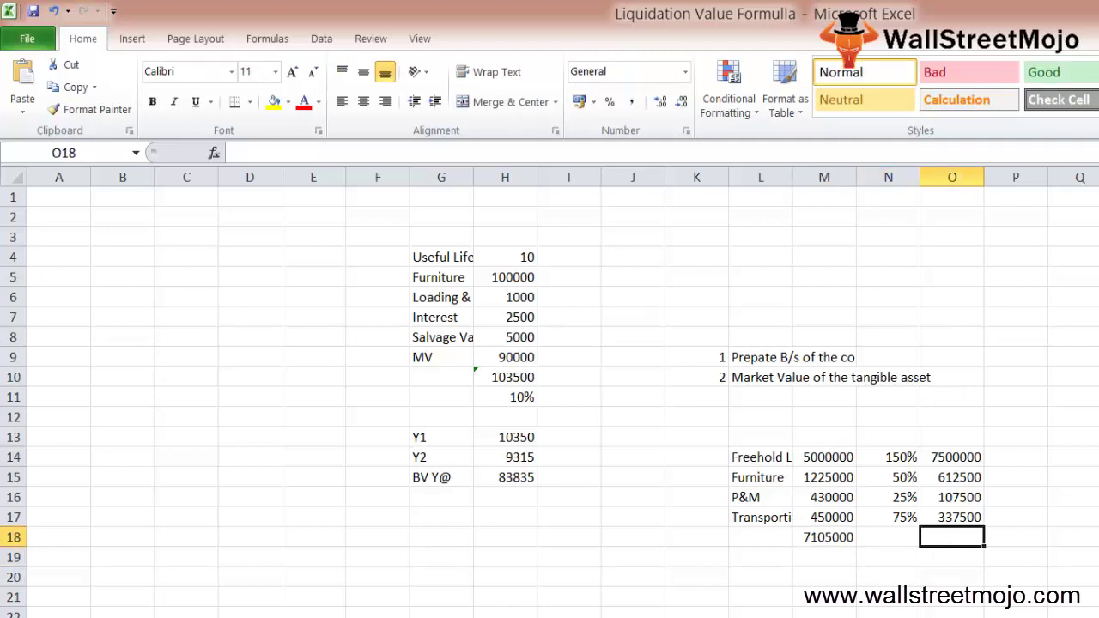
pyautogui.hotkey('alt', '=')
pyautogui.press('Return')
pyautogui.press('Up')
pyautogui.press('Left')
pyautogui.press('Left')
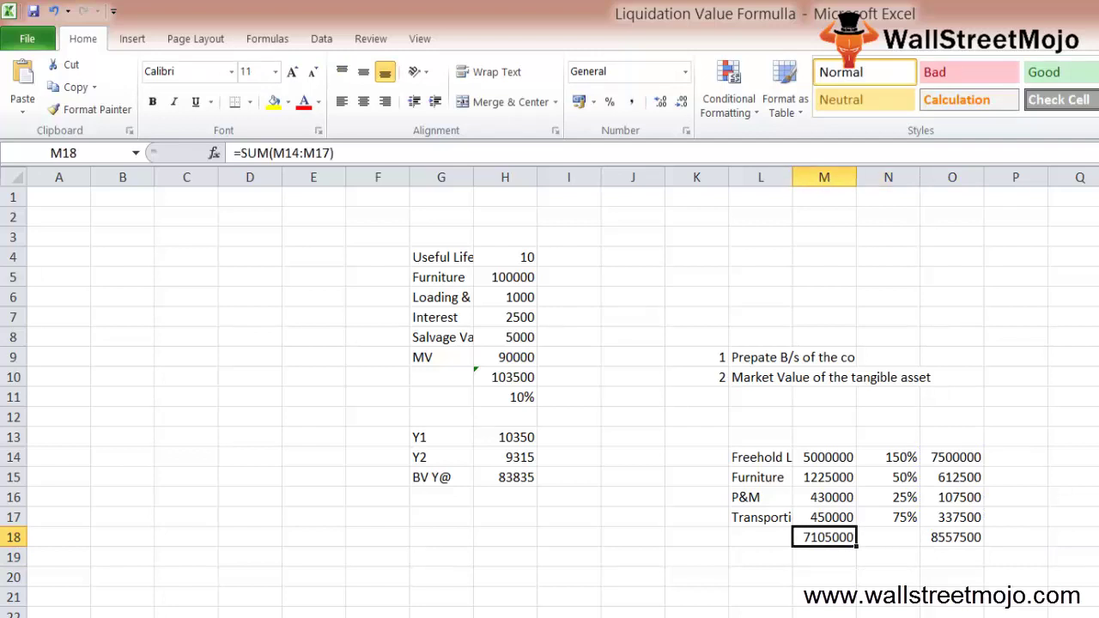
pyautogui.hotkey('shift', 'Right')
pyautogui.hotkey('shift', 'Right')
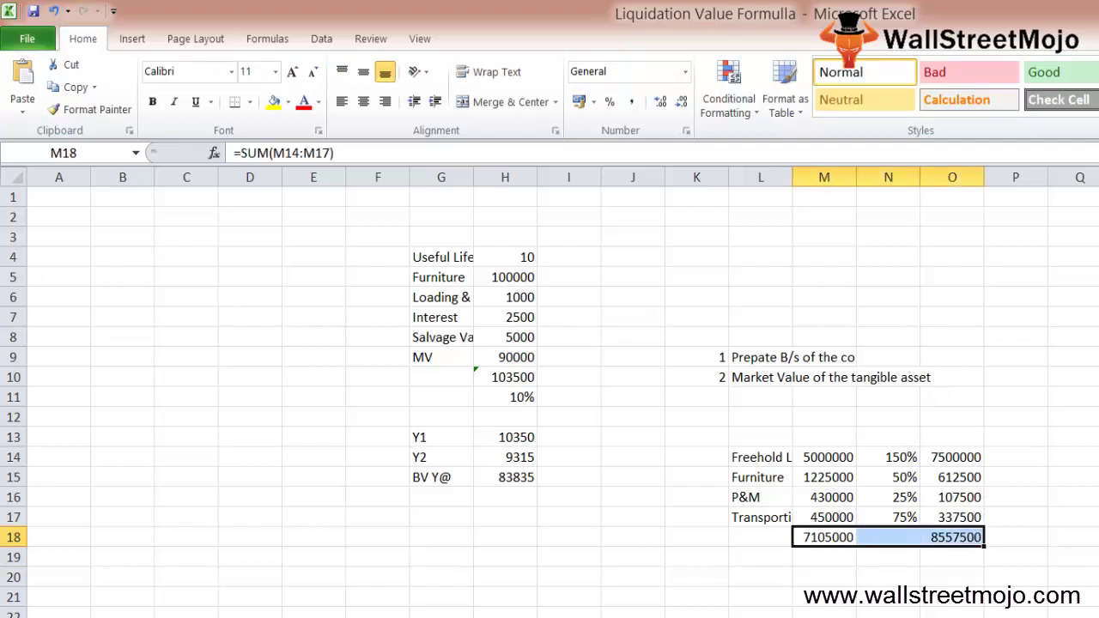
# Merge and center L13:O13 above the asset table and enter the heading "Fixed Asset".
pyautogui.press('Up')
pyautogui.press('Up')
pyautogui.press('Up')
pyautogui.press('Up')
pyautogui.press('Up')
pyautogui.press('Left')
pyautogui.hotkey('shift', 'Right')
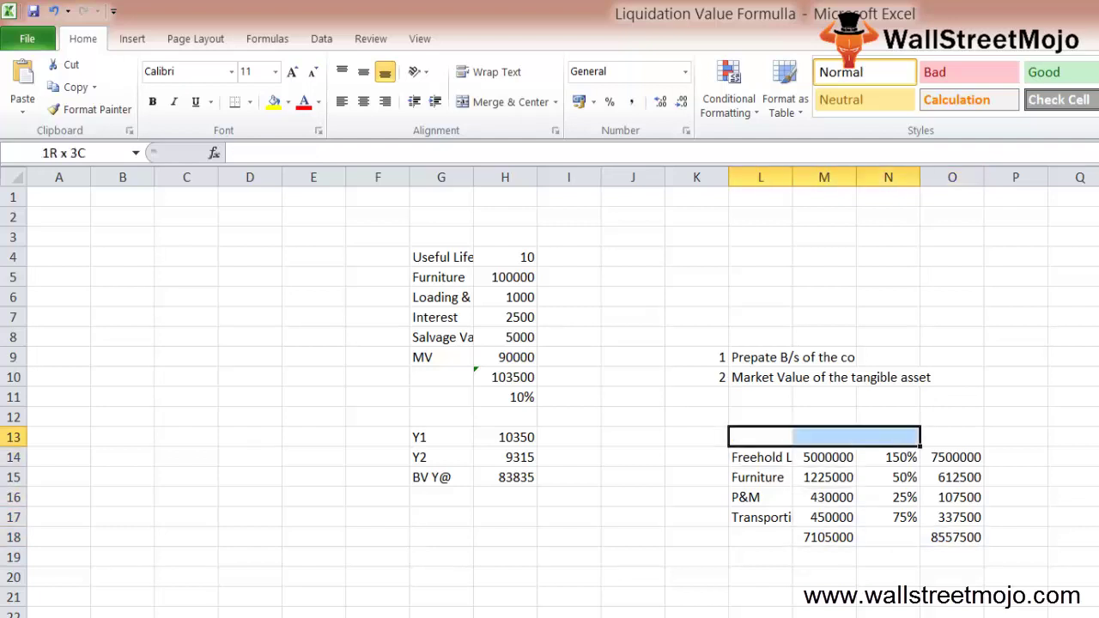
pyautogui.hotkey('shift', 'Right')
pyautogui.hotkey('shift', 'Right')
pyautogui.hotkey('alt', 'h')
pyautogui.press('m')
pyautogui.write('d Asset')
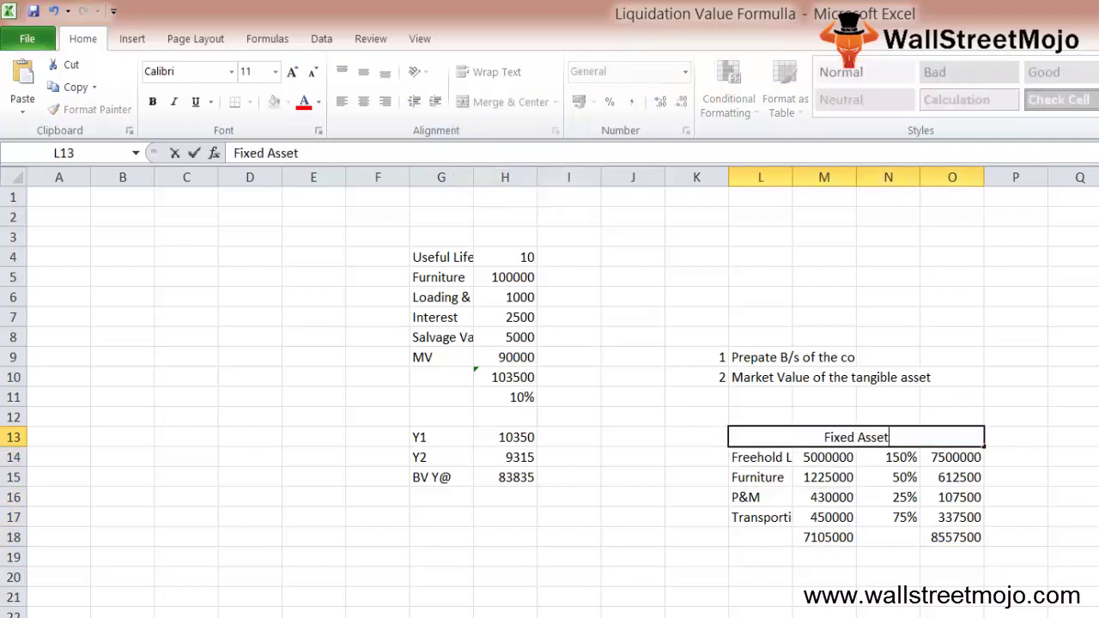
pyautogui.press('Return')
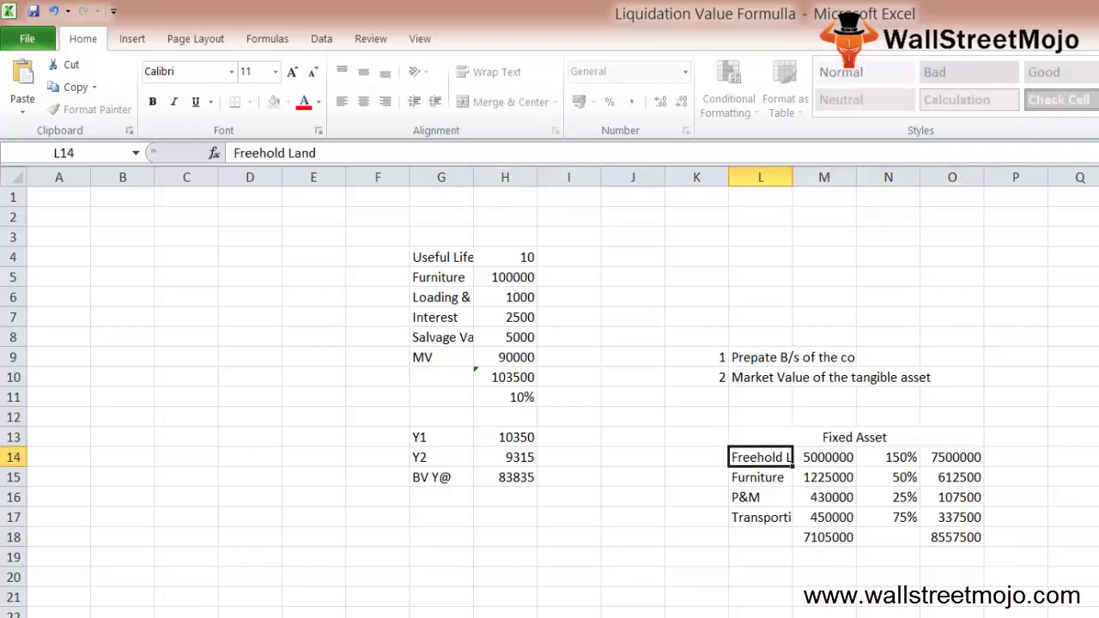
# Copy the merged "Fixed Asset" heading from row 13 to L19:O19 below the totals row.
pyautogui.press('Down')
pyautogui.press('Down')
pyautogui.press('Down')
pyautogui.press('Down')
pyautogui.press('Down')
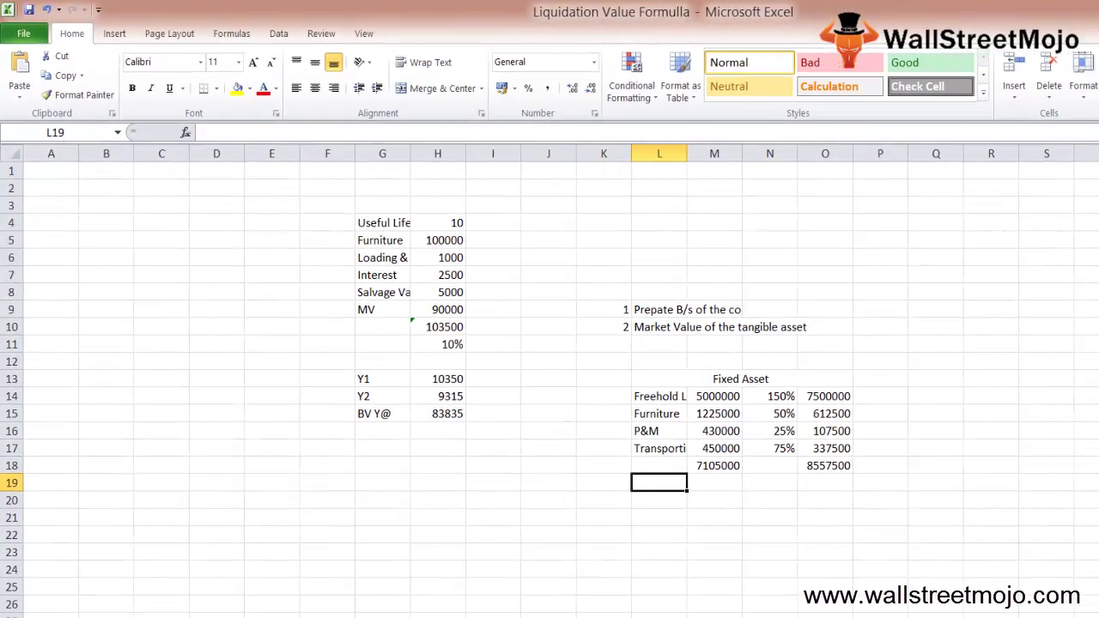
pyautogui.press('Up')
pyautogui.press('Up')
pyautogui.press('Up')
pyautogui.hotkey('ctrl', 'c')
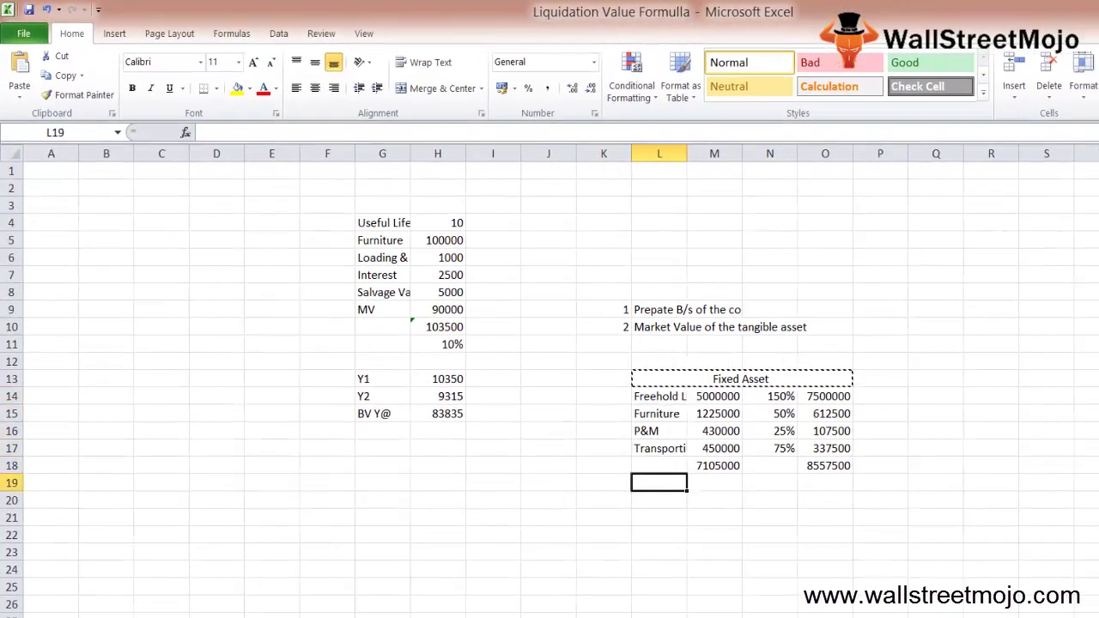
pyautogui.hotkey('ctrl', 'v')
pyautogui.press('Down')
pyautogui.press('Right')
pyautogui.press('Up')
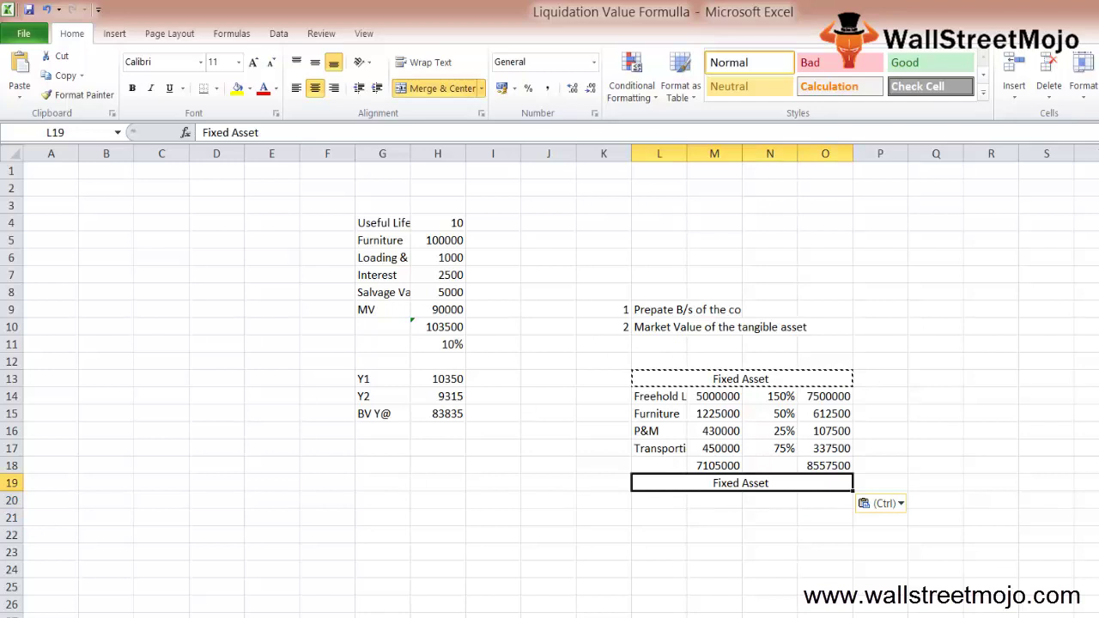
# Change the merged heading in row 19 to "Current Asset".
pyautogui.write('Curretn Ass')
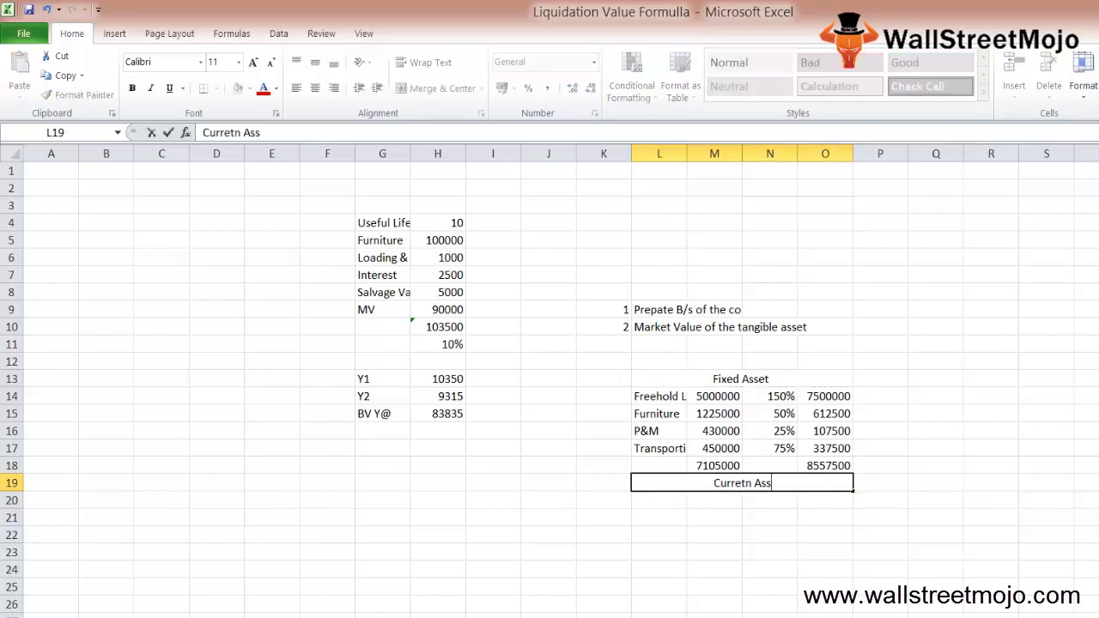
pyautogui.press('BackSpace')
pyautogui.press('BackSpace')
pyautogui.press('BackSpace')
pyautogui.press('BackSpace')
pyautogui.press('BackSpace')
pyautogui.press('BackSpace')
pyautogui.write('nt Asset')
pyautogui.press('Return')
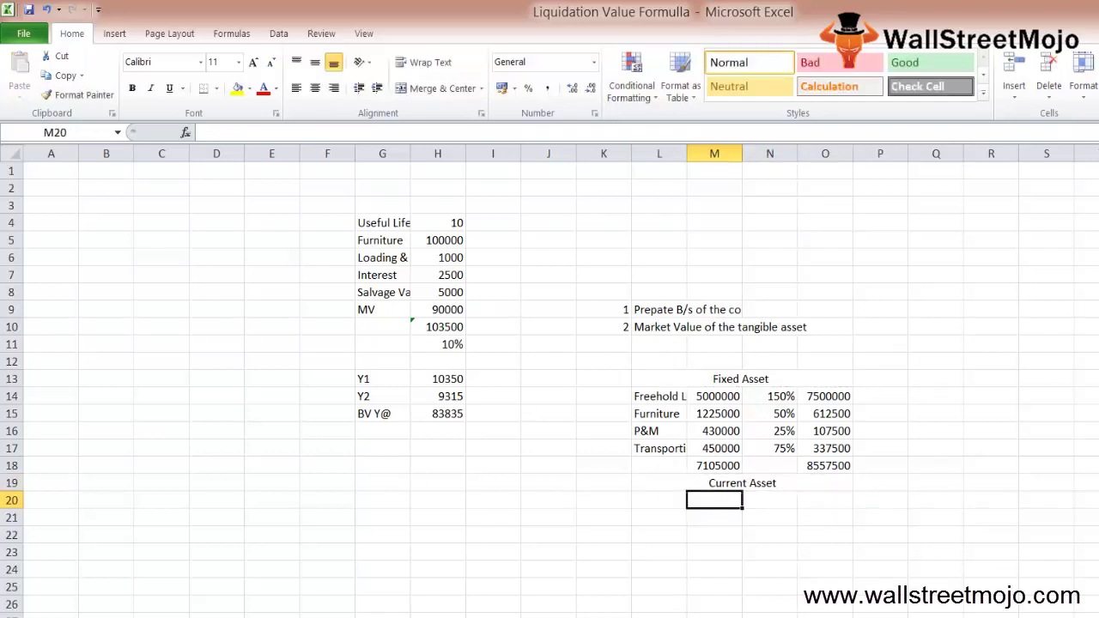
# Add a Debtors entry in L20 with a value of 300000 in M20.
pyautogui.press('Left')
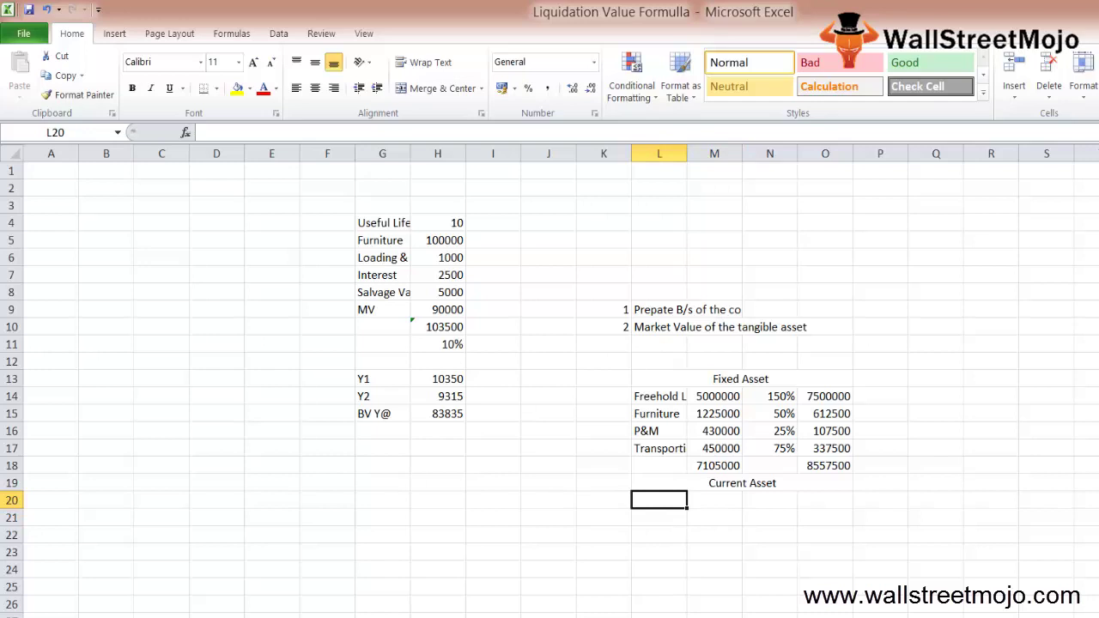
pyautogui.write('Debto')
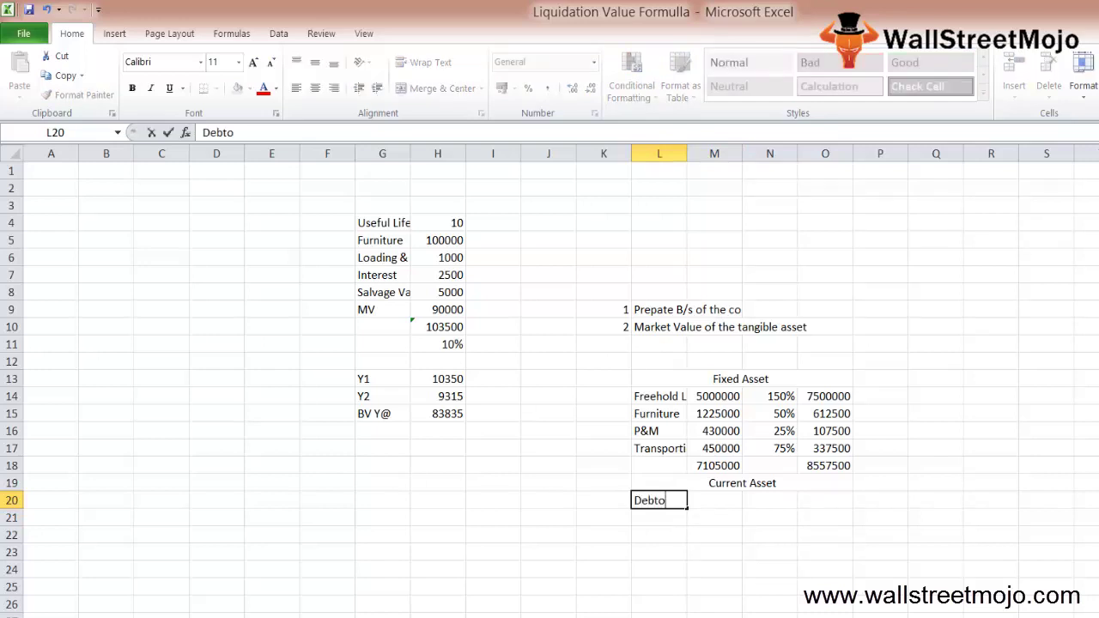
pyautogui.write('rs')
pyautogui.press('Tab')
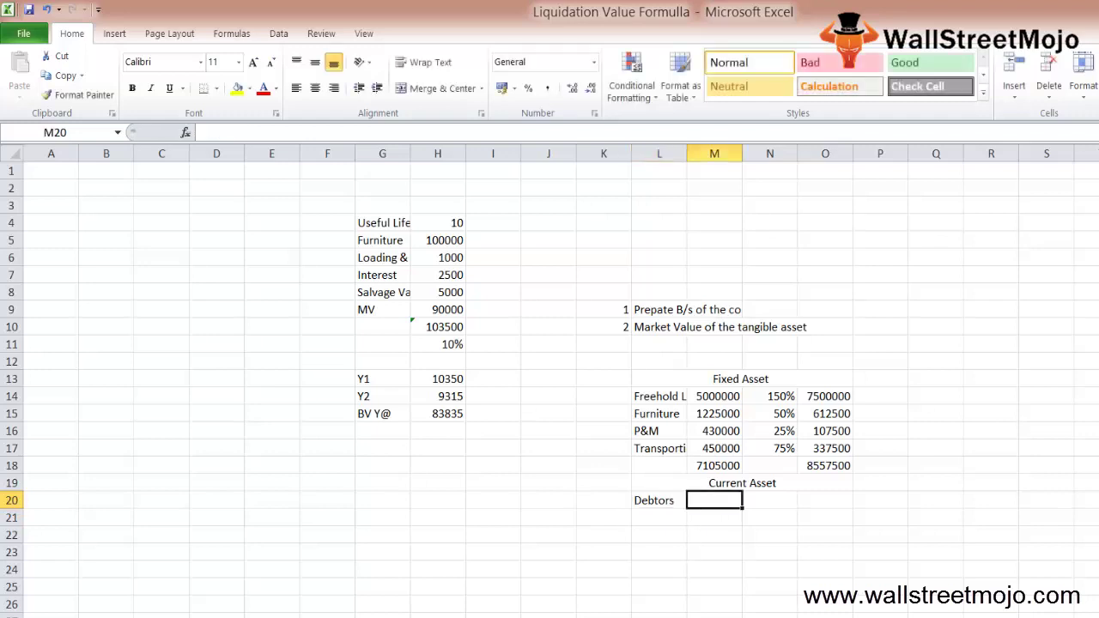
pyautogui.write('300000')
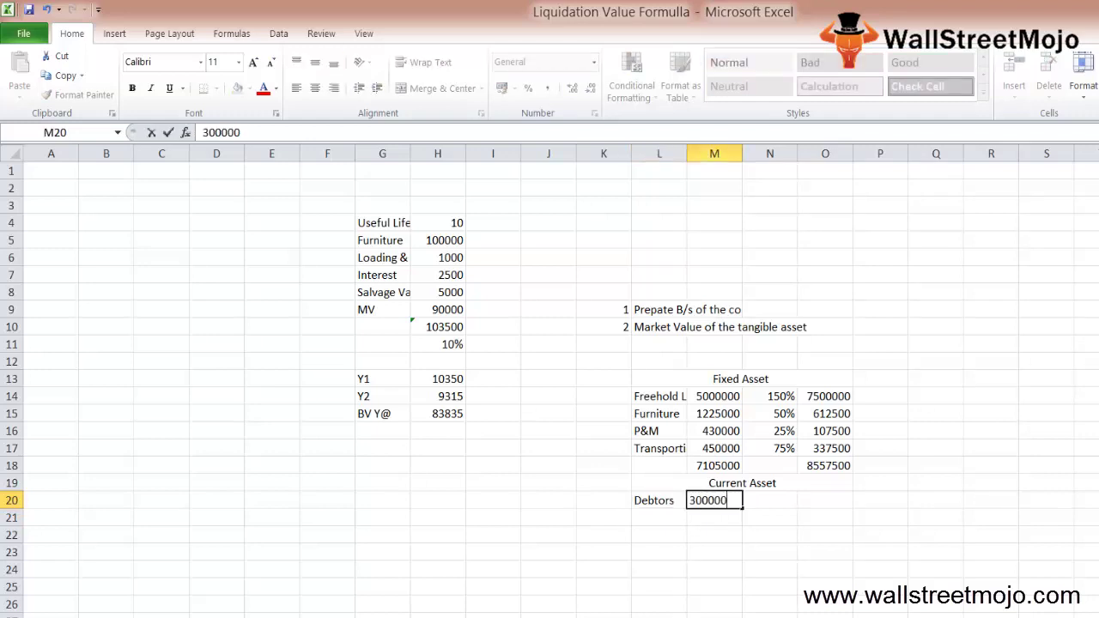
pyautogui.press('Up')
pyautogui.press('Right')
pyautogui.write('75')
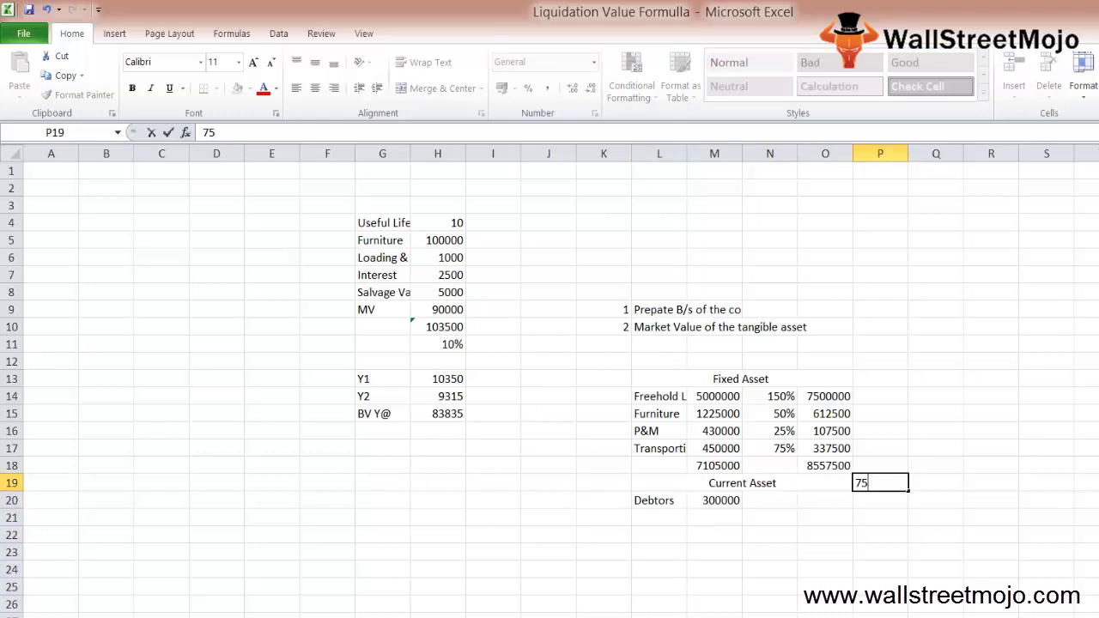
pyautogui.press('Escape')
# Set the debtors' percentage in N20 to 75%.
pyautogui.press('Down')
pyautogui.press('Left')
pyautogui.press('Left')
pyautogui.write('75')
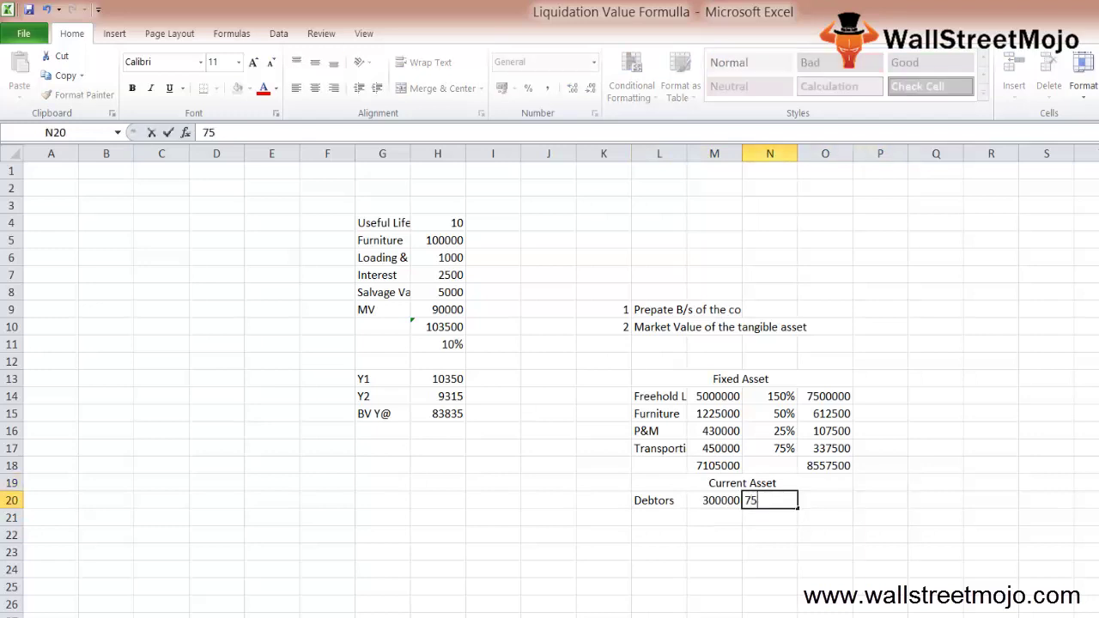
pyautogui.press('Return')
# Calculate the debtors' market value in O20 with =M20*N20.
pyautogui.click(825, 499)
pyautogui.write('=')
pyautogui.press('Left')
pyautogui.press('Left')
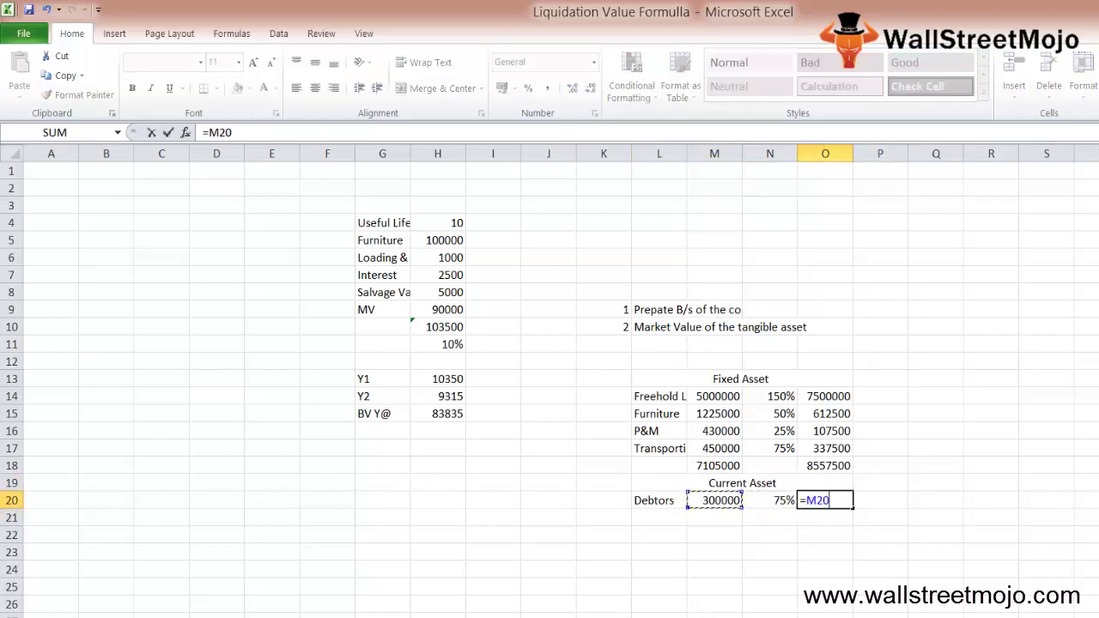
pyautogui.write('*')
pyautogui.press('Left')
pyautogui.press('Return')
pyautogui.press('Up')
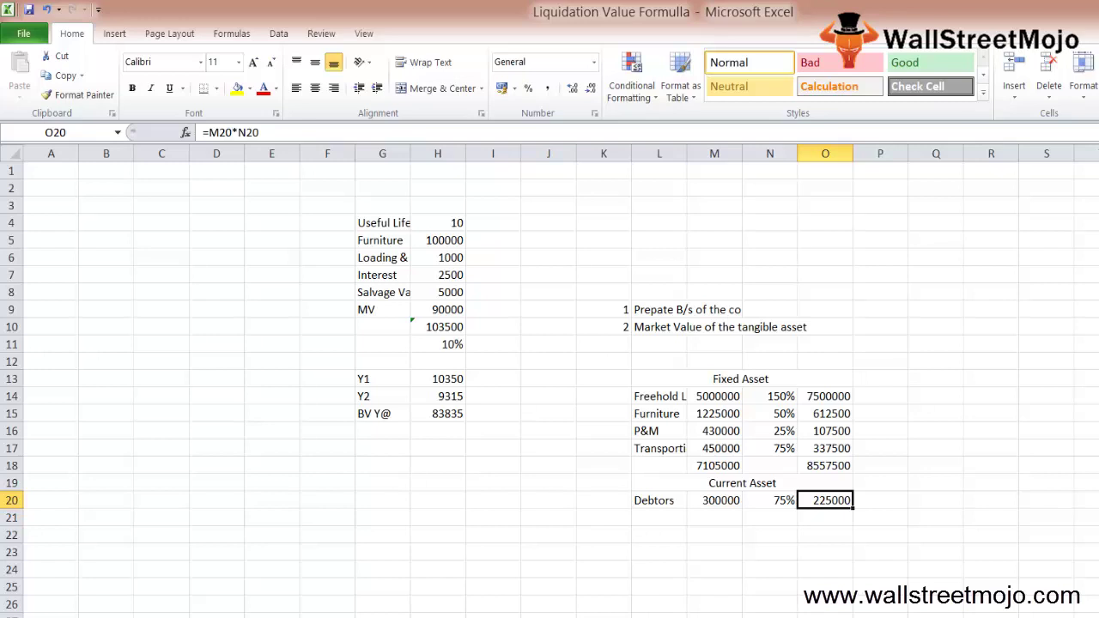
# Enter the label "Inventory" in L21 below Debtors.
pyautogui.press('Left')
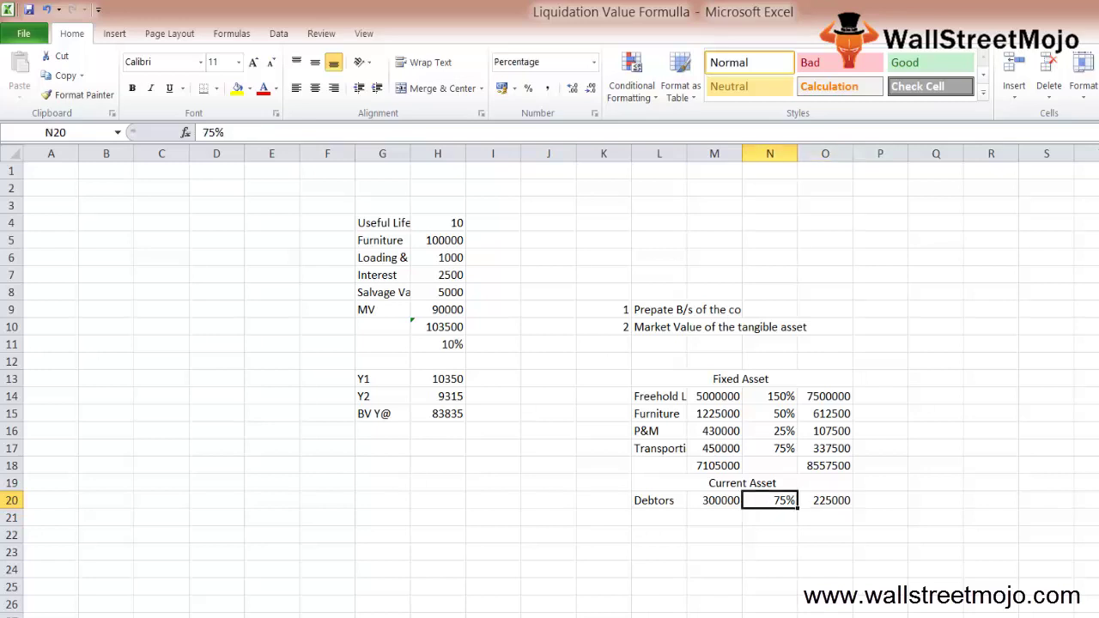
pyautogui.press('Left')
pyautogui.press('Left')
pyautogui.press('Down')
pyautogui.write('Inve')
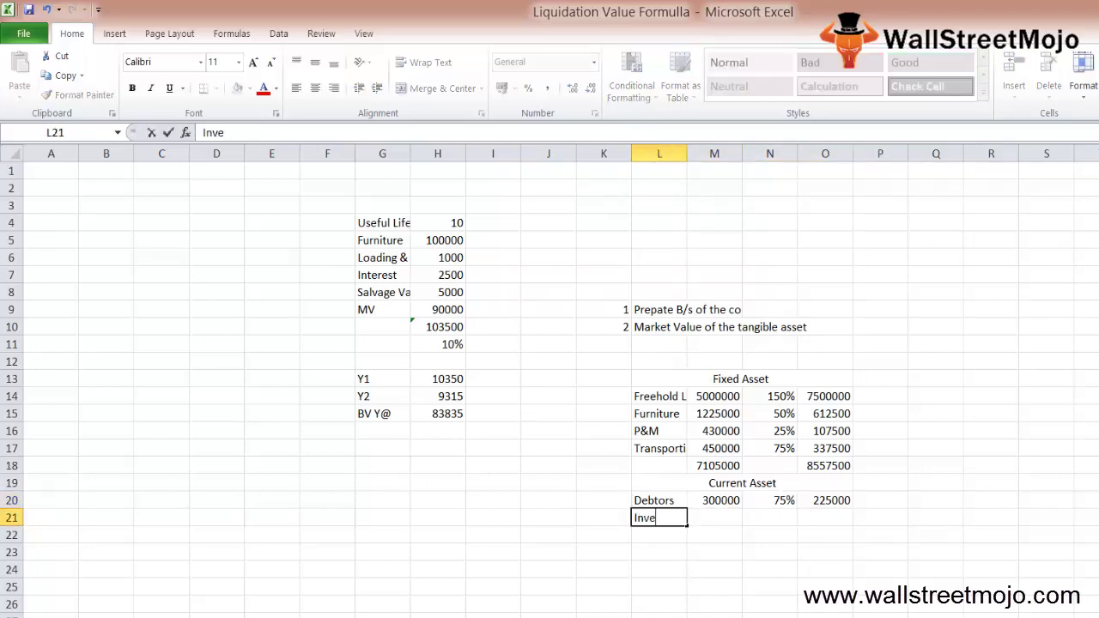
pyautogui.write('not')
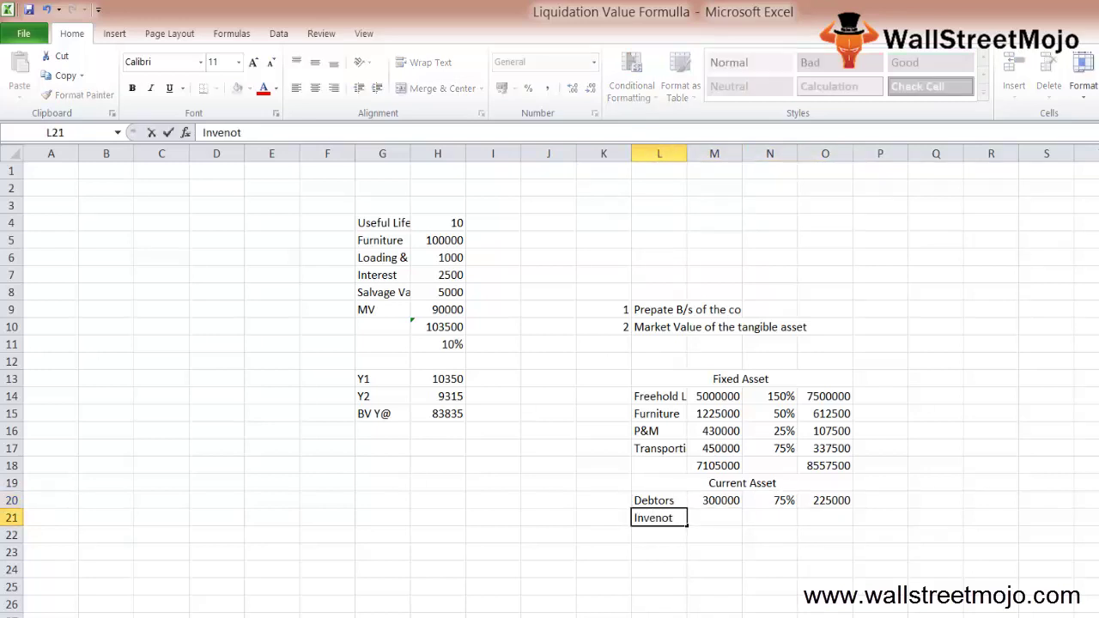
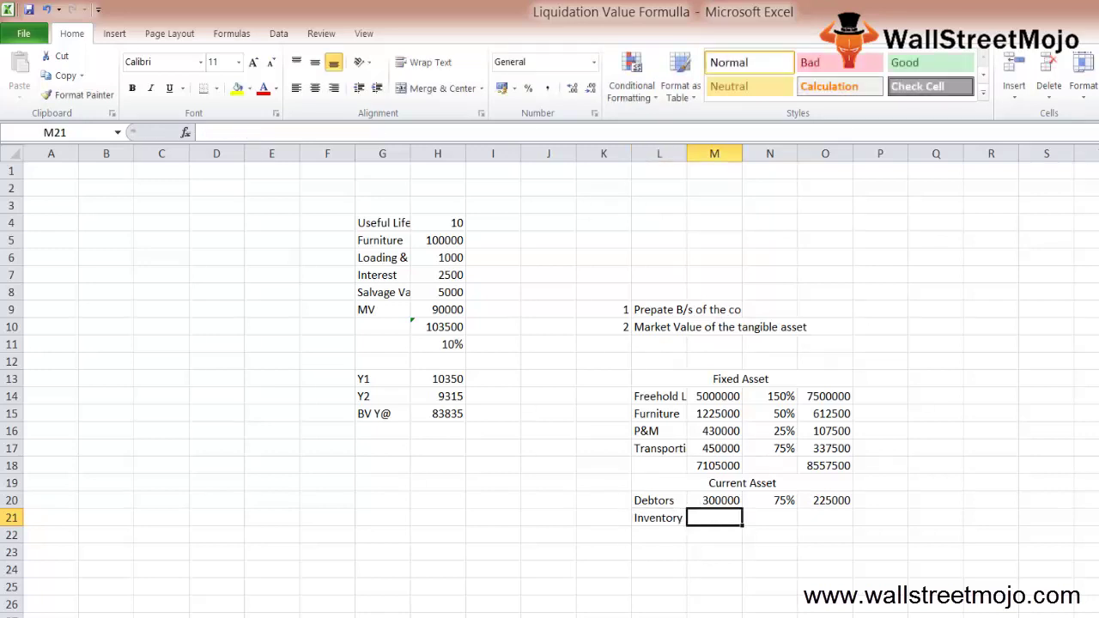
# Add an RM entry in L22 with 170000 in M22 and 90% in N22.
pyautogui.click(659, 534)
pyautogui.write('R')
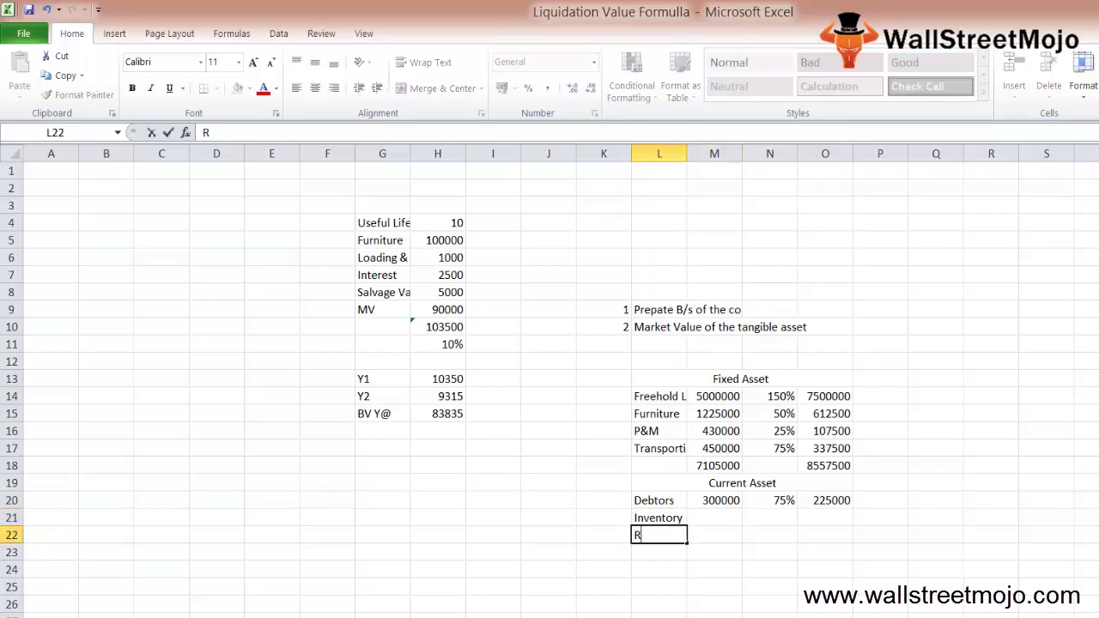
pyautogui.write('M')
pyautogui.press('Tab')
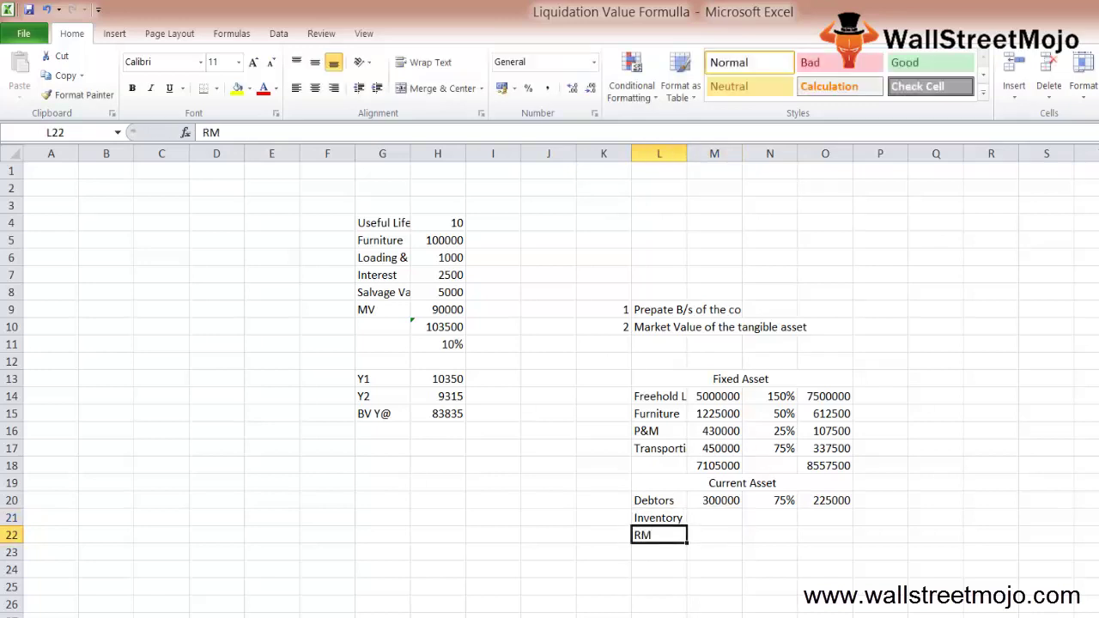
pyautogui.write('170000')
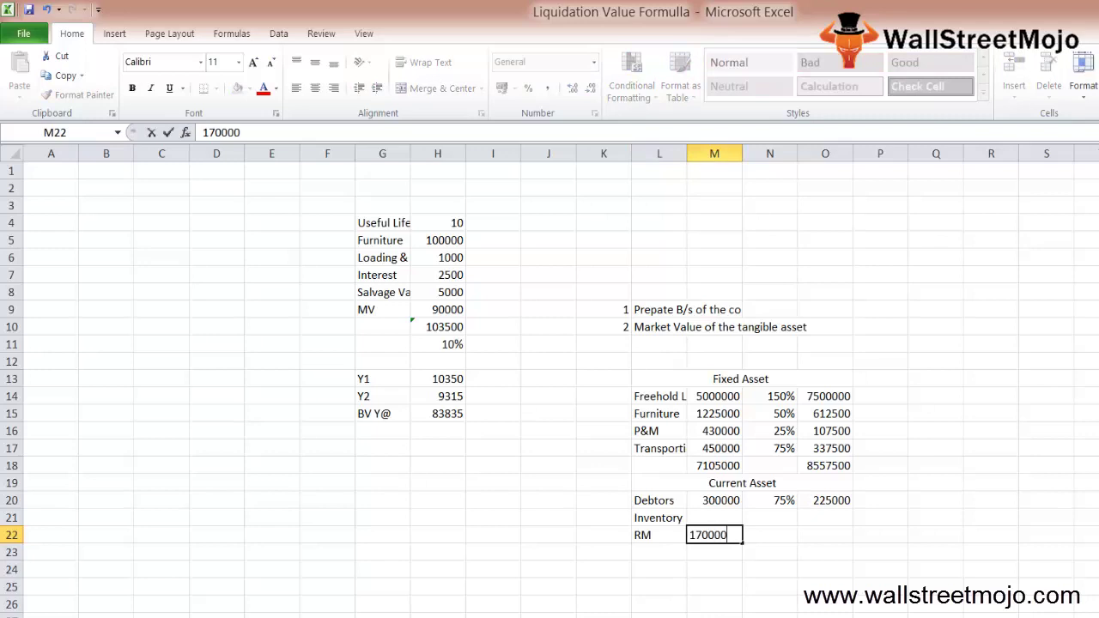
pyautogui.press('Return')
pyautogui.click(770, 534)
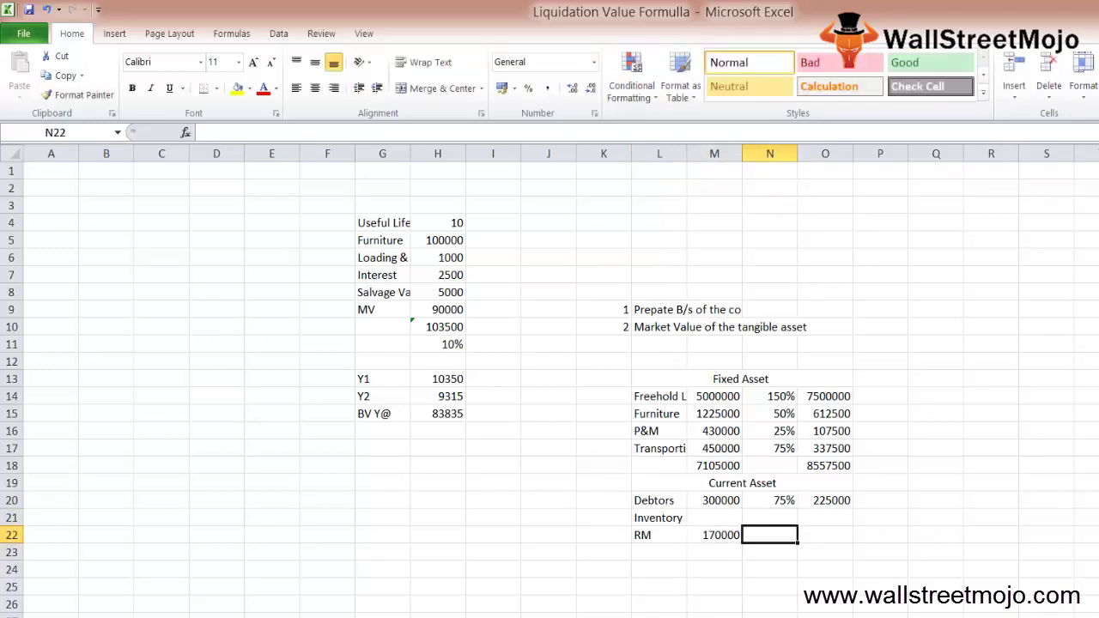
pyautogui.write('90%')
pyautogui.hotkey('ctrl', 'Return')
# Copy the debtors' market value formula from O20 to O22 for the RM row.
pyautogui.press('Up')
pyautogui.press('Up')
pyautogui.press('Right')
pyautogui.hotkey('ctrl', 'c')
pyautogui.press('Down')
pyautogui.press('Down')
pyautogui.hotkey('ctrl', 'v')
pyautogui.press('Down')
pyautogui.press('Escape')
pyautogui.press('Up')
pyautogui.press('Left')
pyautogui.press('Right')
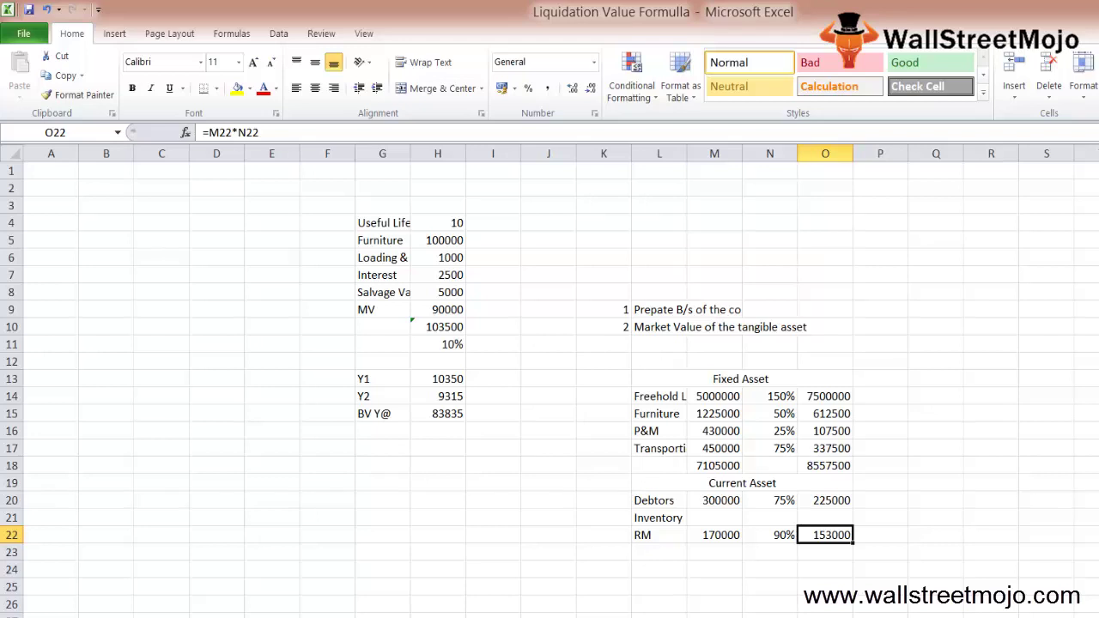
# Add a "wip" entry in L23 with 125000 in M23 and 5% in N23.
pyautogui.click(659, 535)
pyautogui.click(658, 552)
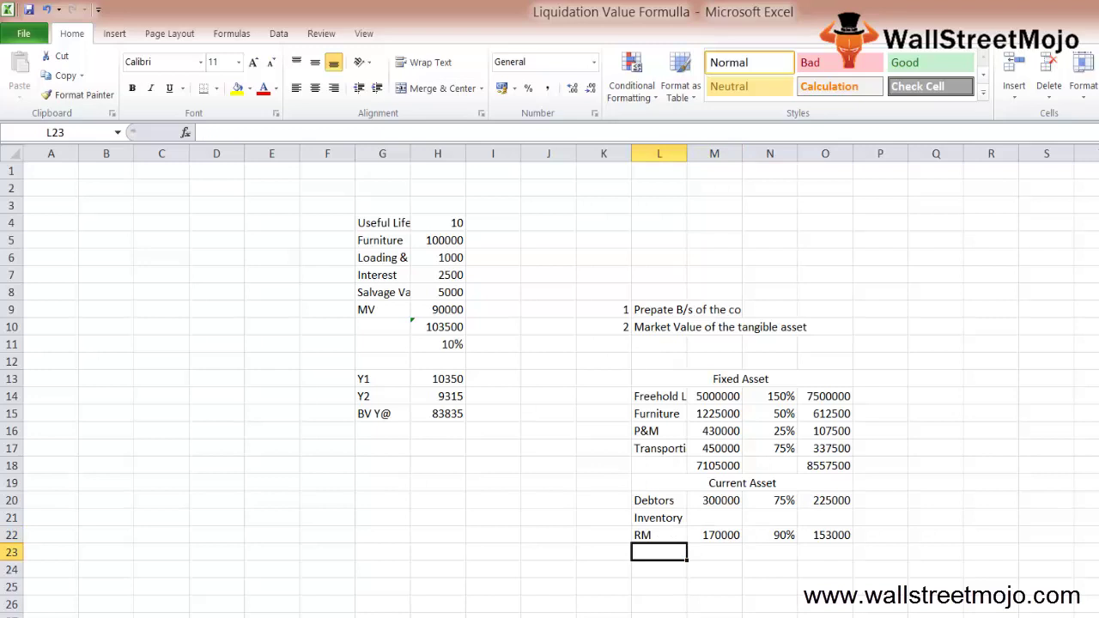
pyautogui.write('wip')
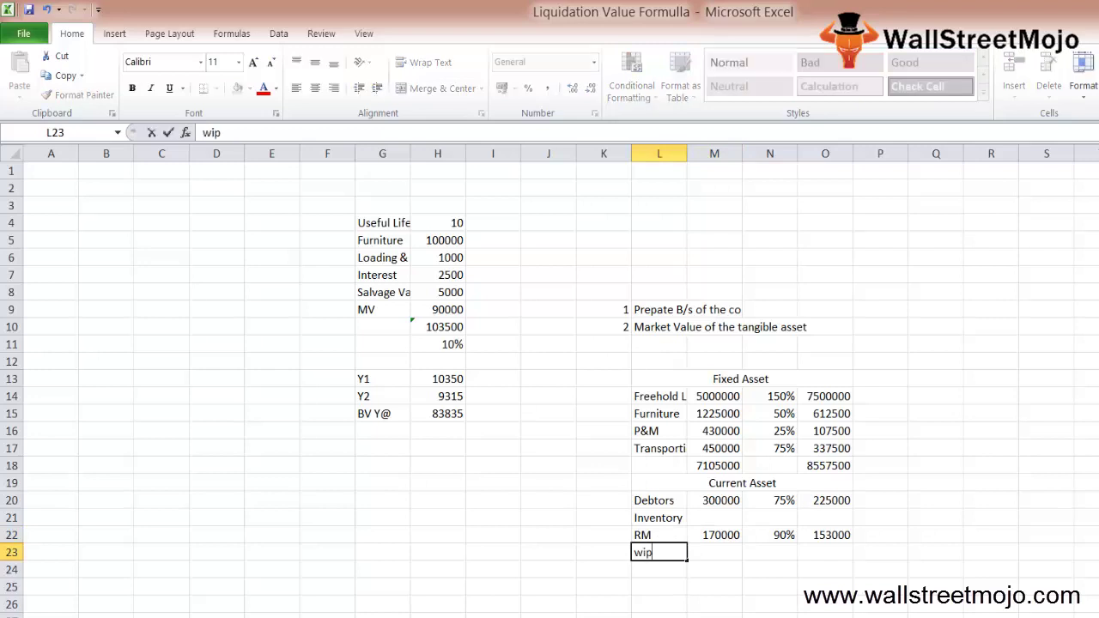
pyautogui.press('Return')
pyautogui.click(713, 552)
pyautogui.write('125000')
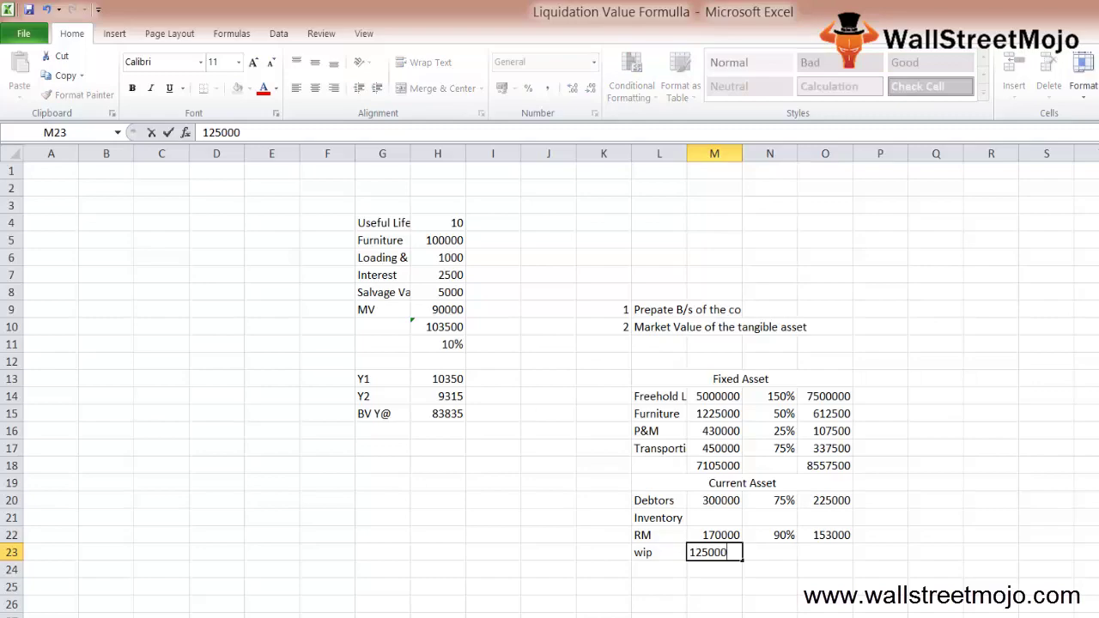
pyautogui.press('Tab')
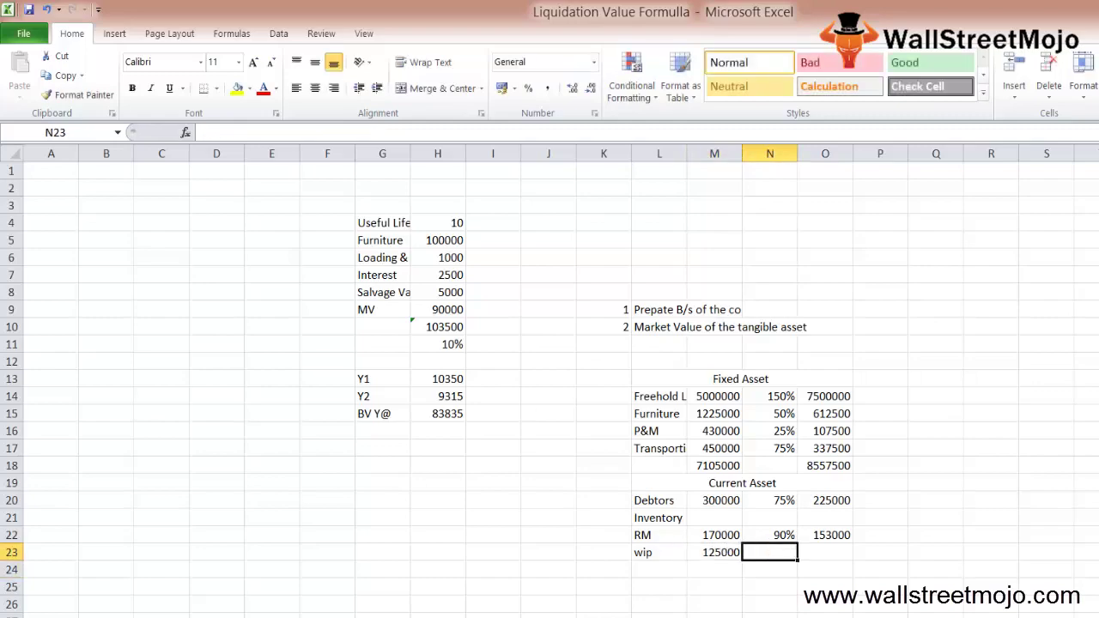
pyautogui.write('5%')
# Fill the market value formula from O22 down to O23 for the wip row.
pyautogui.click(825, 535)
pyautogui.moveTo(825, 535); pyautogui.dragTo(825, 552)
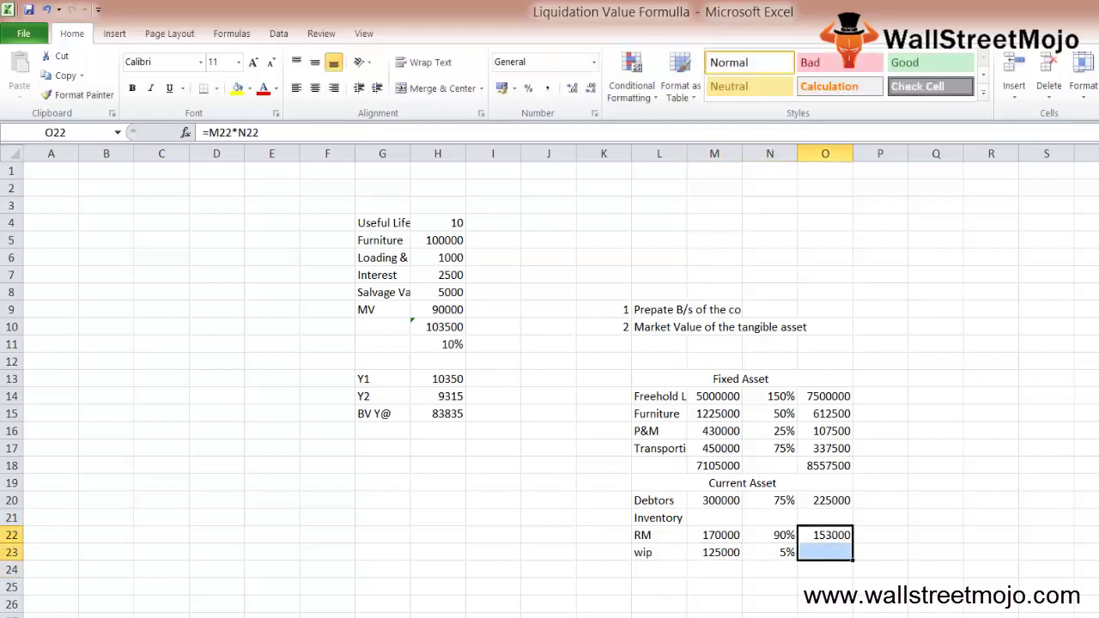
pyautogui.hotkey('ctrl', 'd')
pyautogui.click(825, 552)
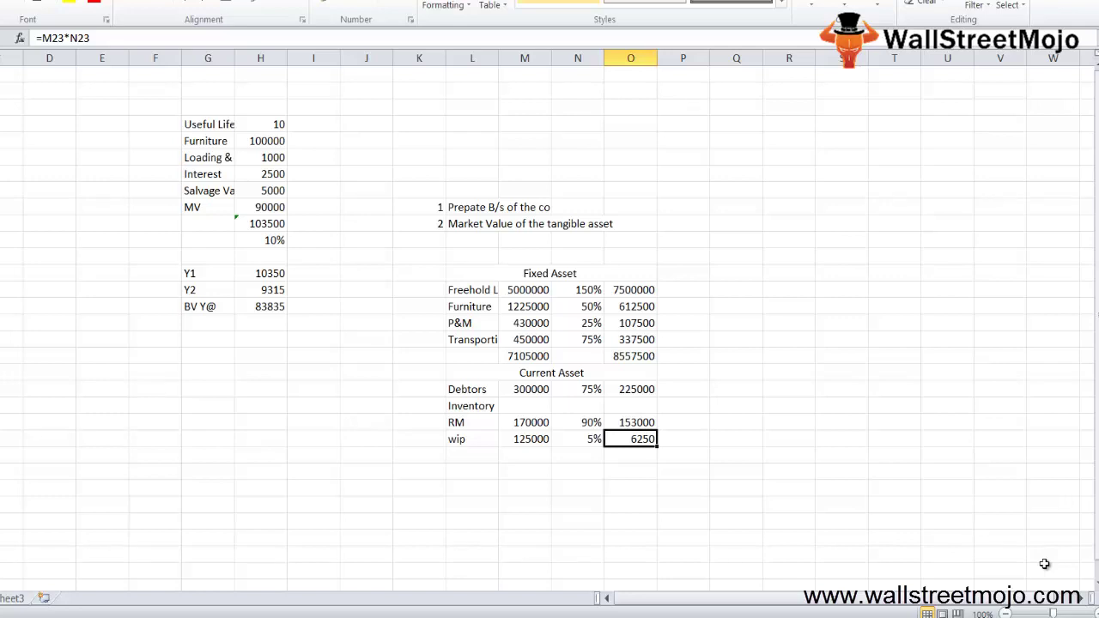
# Enter the label "FG" in L24 below wip.
pyautogui.click(1044, 563)
pyautogui.press('Left')
pyautogui.press('Left')
pyautogui.press('Left')
pyautogui.press('Up')
pyautogui.press('Up')
pyautogui.press('Left')
pyautogui.press('Left')
pyautogui.press('Up')
pyautogui.press('Left')
pyautogui.press('Left')
pyautogui.press('Up')
pyautogui.press('Up')
pyautogui.press('Left')
pyautogui.press('Left')
pyautogui.press('Left')
pyautogui.press('Up')
pyautogui.press('Up')
pyautogui.press('Left')
pyautogui.write('FG')
pyautogui.press('Return')
pyautogui.press('Up')
# Set the FG value in M24 to 300000 and its percentage in N24 to 90%.
pyautogui.press('Right')
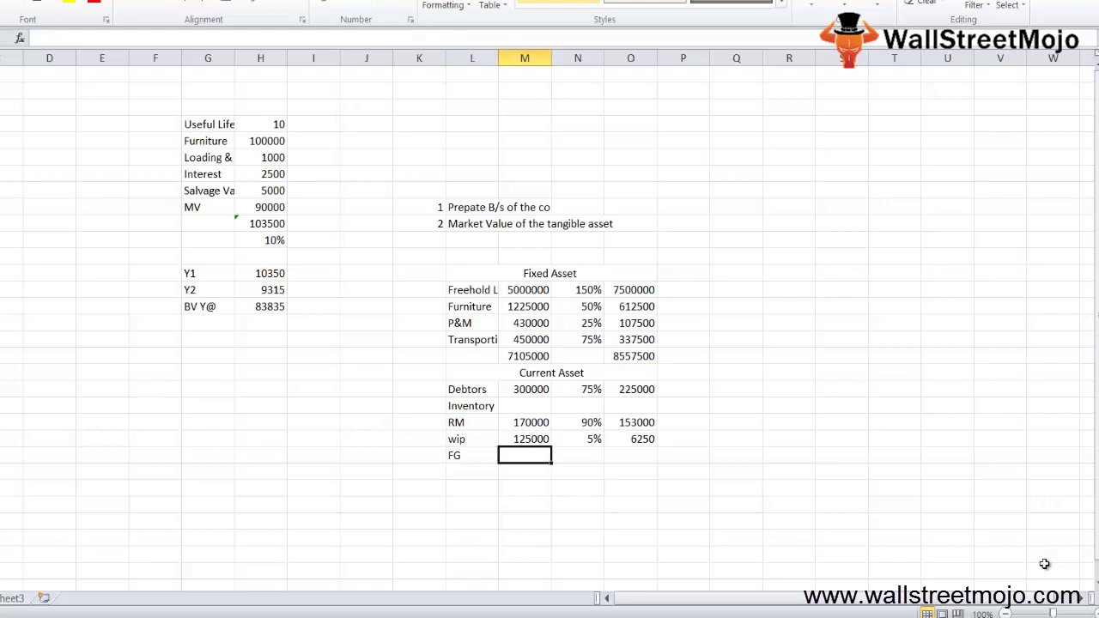
pyautogui.write('300000')
pyautogui.press('Tab')
pyautogui.write('90%')
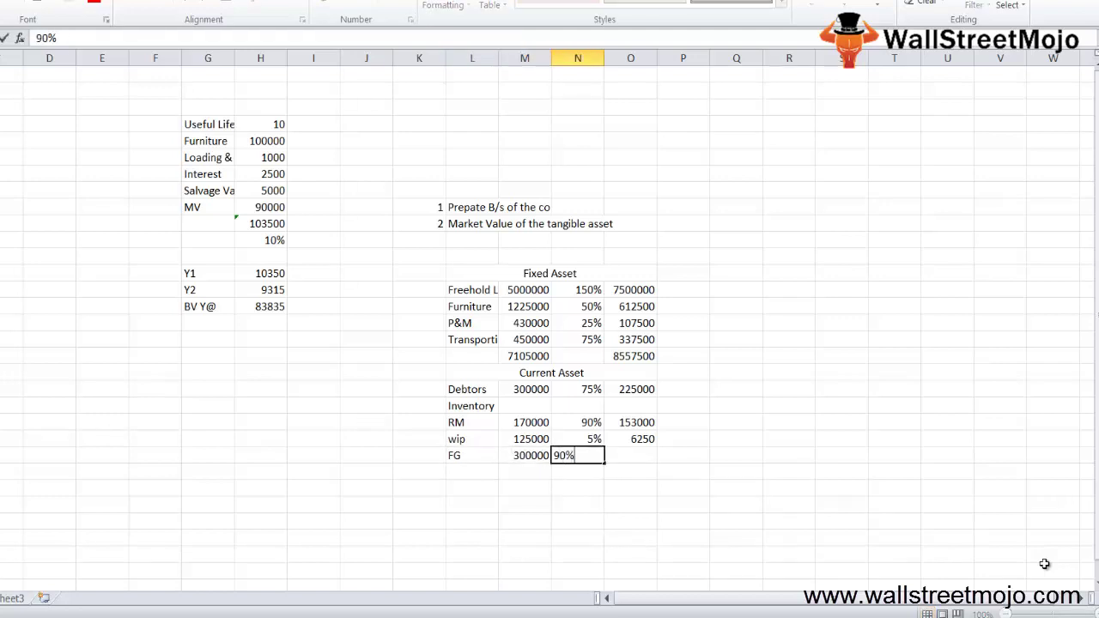
pyautogui.hotkey('ctrl', 'Return')
# Fill the market value formula from O23 down to O24 for the FG row.
pyautogui.press('Right')
pyautogui.press('Up')
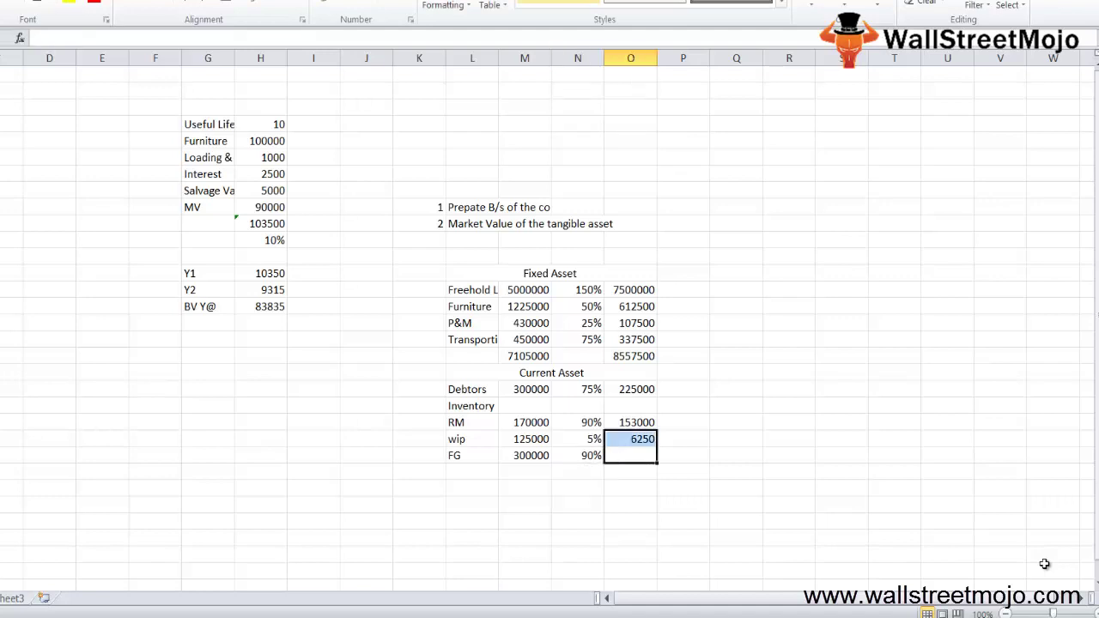
pyautogui.hotkey('shift', 'Down')
pyautogui.hotkey('ctrl', 'd')
pyautogui.press('Down')
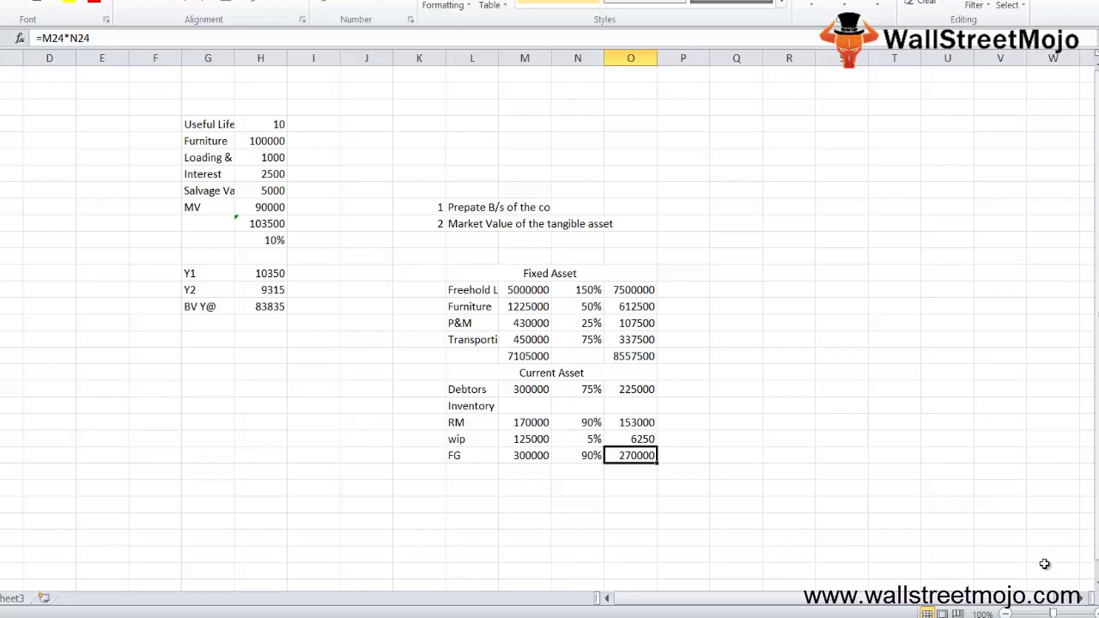
# Enter "Balance in bankn" in L25 with a value of 70000 in M25.
pyautogui.press('Left')
pyautogui.press('Left')
pyautogui.press('Left')
pyautogui.press('Down')
pyautogui.write('Balance in bankn')
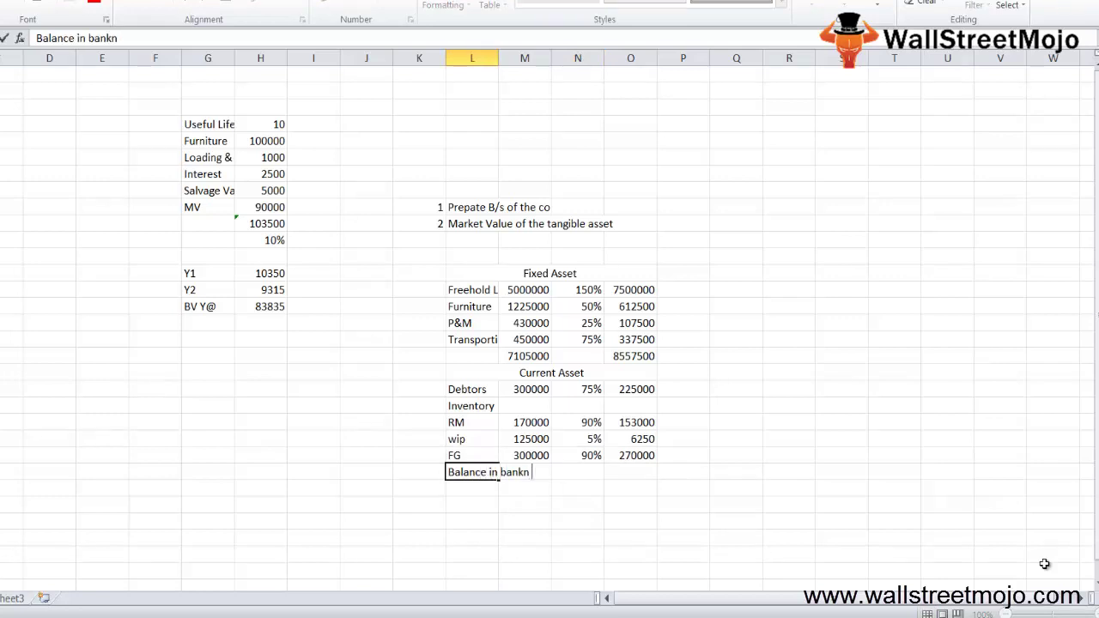
pyautogui.press('Return')
pyautogui.press('Up')
pyautogui.press('Right')
pyautogui.write('70000')
pyautogui.press('Return')
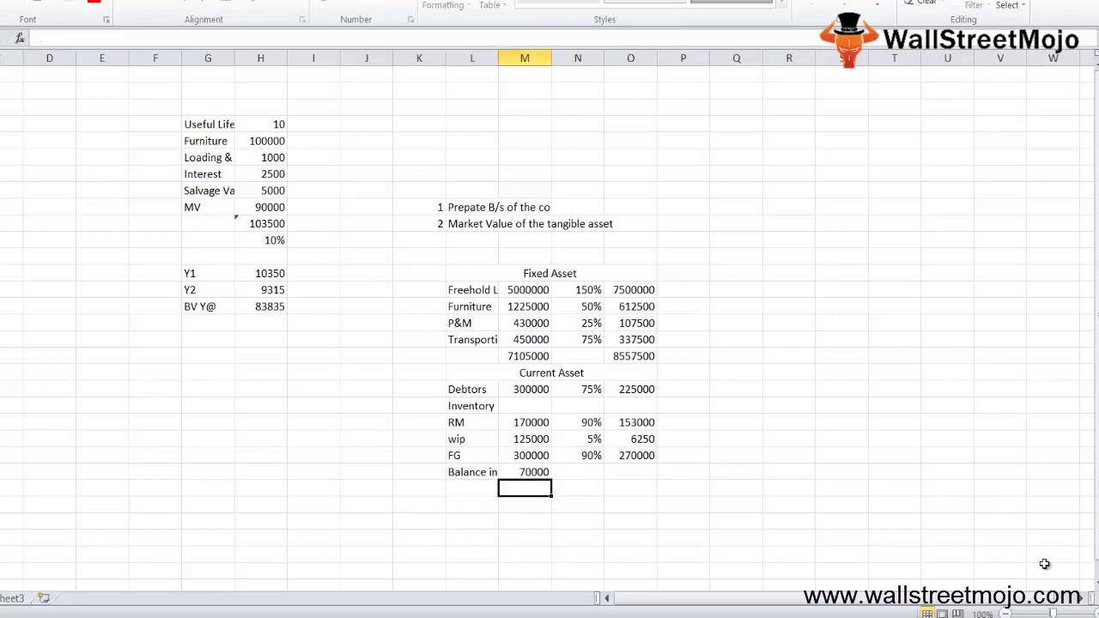
# Set the bank balance's percentage in N25 to 100% and calculate its market value in O25 with =M25*N25.
pyautogui.press('Up')
pyautogui.press('Right')
pyautogui.write('1000')
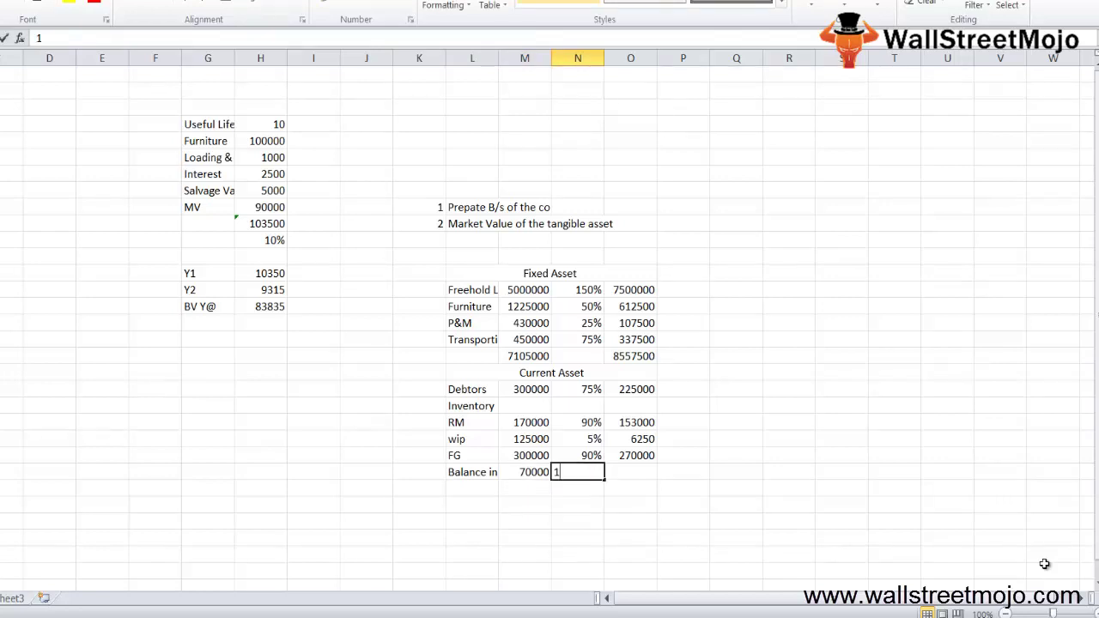
pyautogui.press('BackSpace')
pyautogui.write('%')
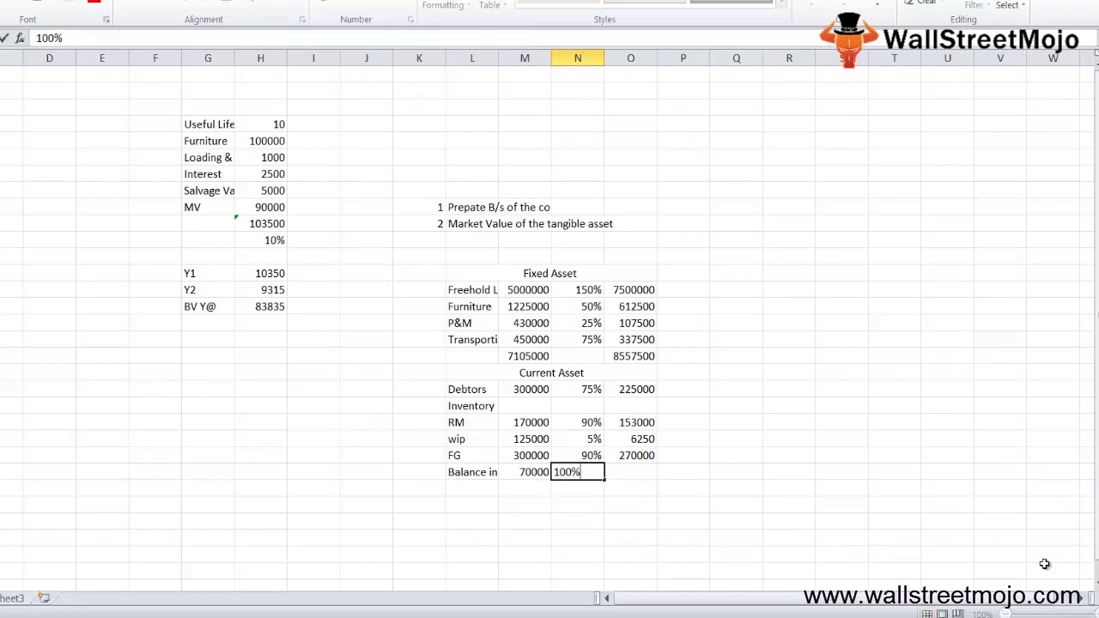
pyautogui.press('Tab')
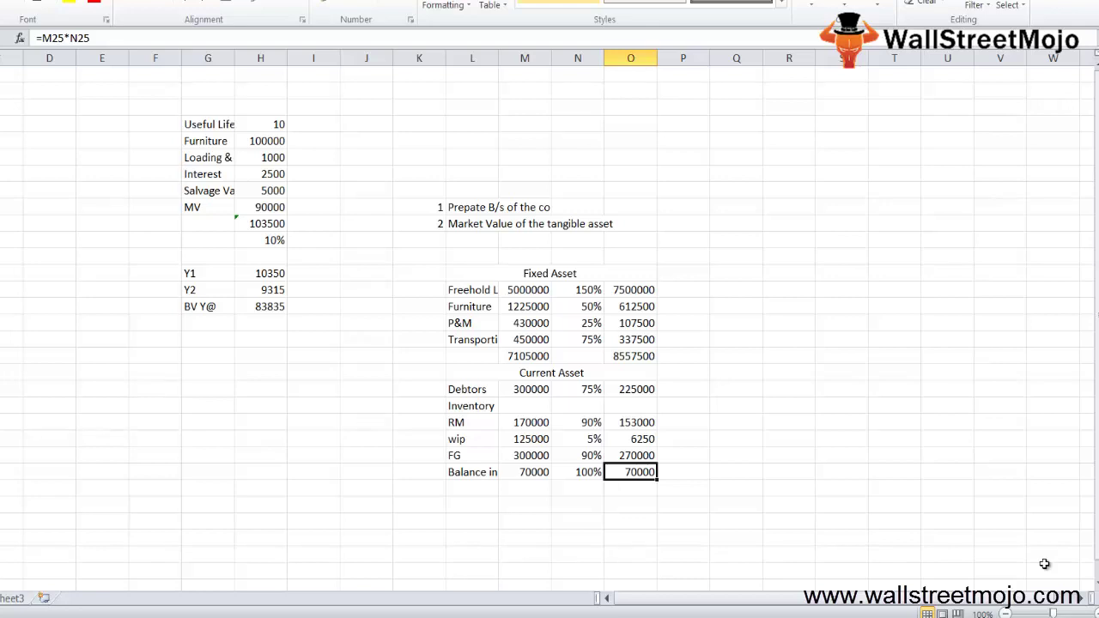
# Enter "Cash" in L26 with a value of 5000 in M26.
pyautogui.press('Left')
pyautogui.press('Left')
pyautogui.press('Left')
pyautogui.press('Down')
pyautogui.write('Cash')
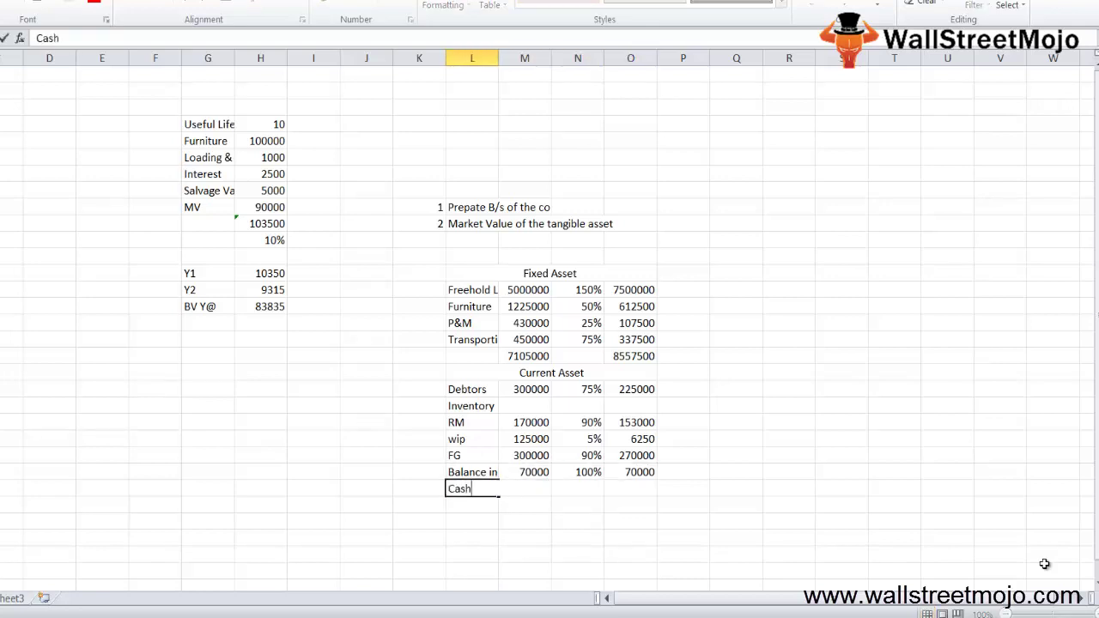
pyautogui.press('Right')
pyautogui.write('5000')
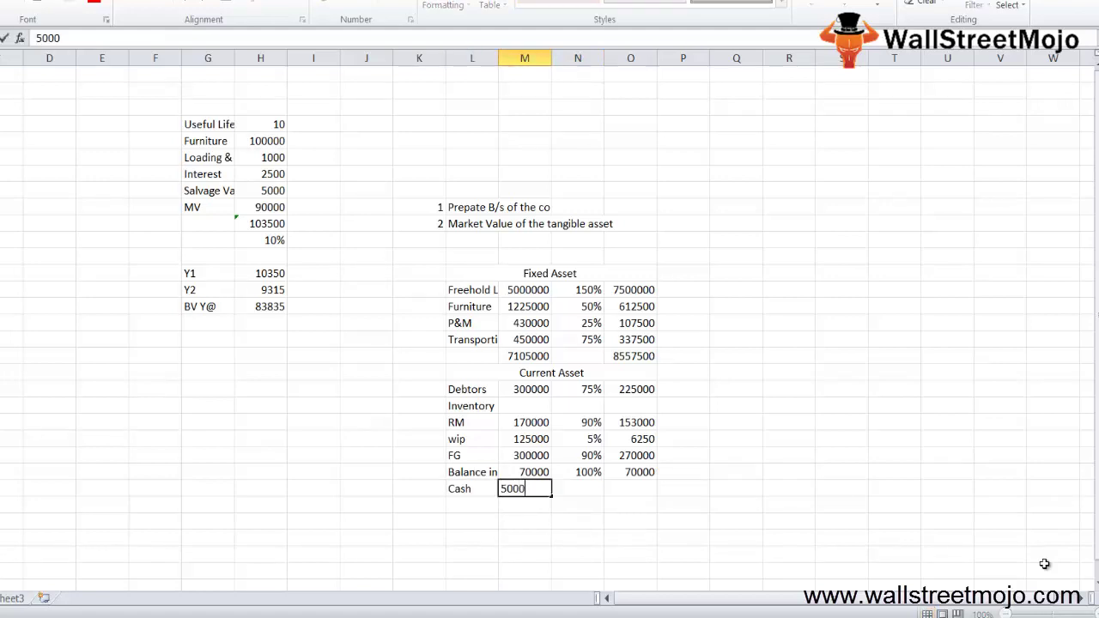
# Set the cash percentage in N26 to 100% and calculate its market value in O26 with =M26*N26.
pyautogui.press('Right')
pyautogui.write('100%')
pyautogui.press('Return')
pyautogui.press('Up')
pyautogui.press('Right')
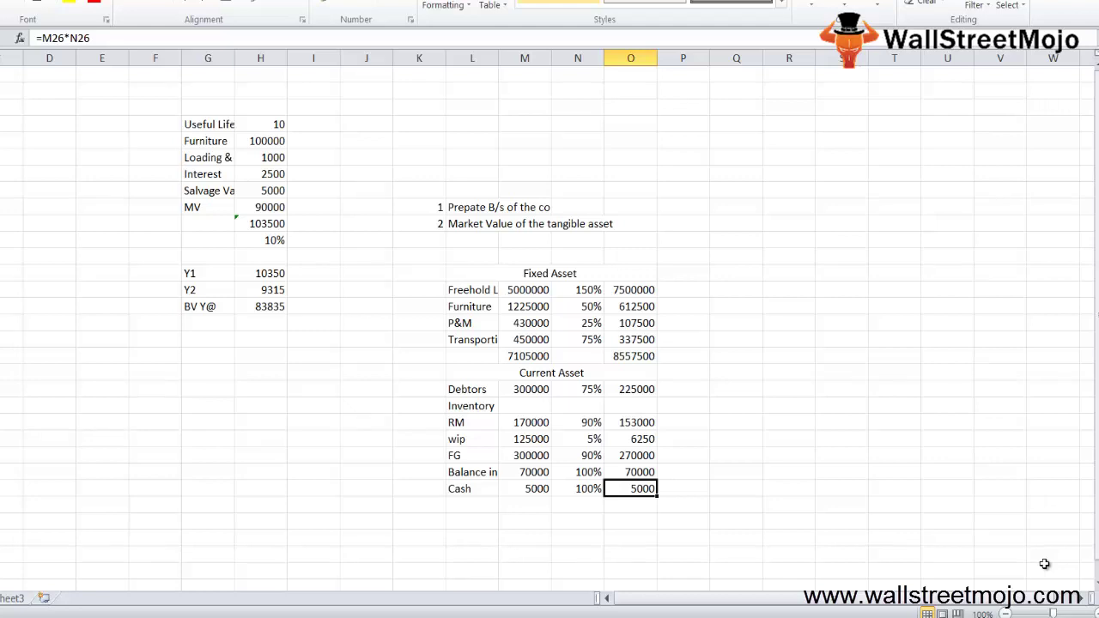
# Add the label "Prepaid Insurance" in L27 below the Cash row.
pyautogui.press('Left')
pyautogui.press('Down')
pyautogui.press('Left')
pyautogui.press('Left')
pyautogui.write('Prepa')
pyautogui.write('i')
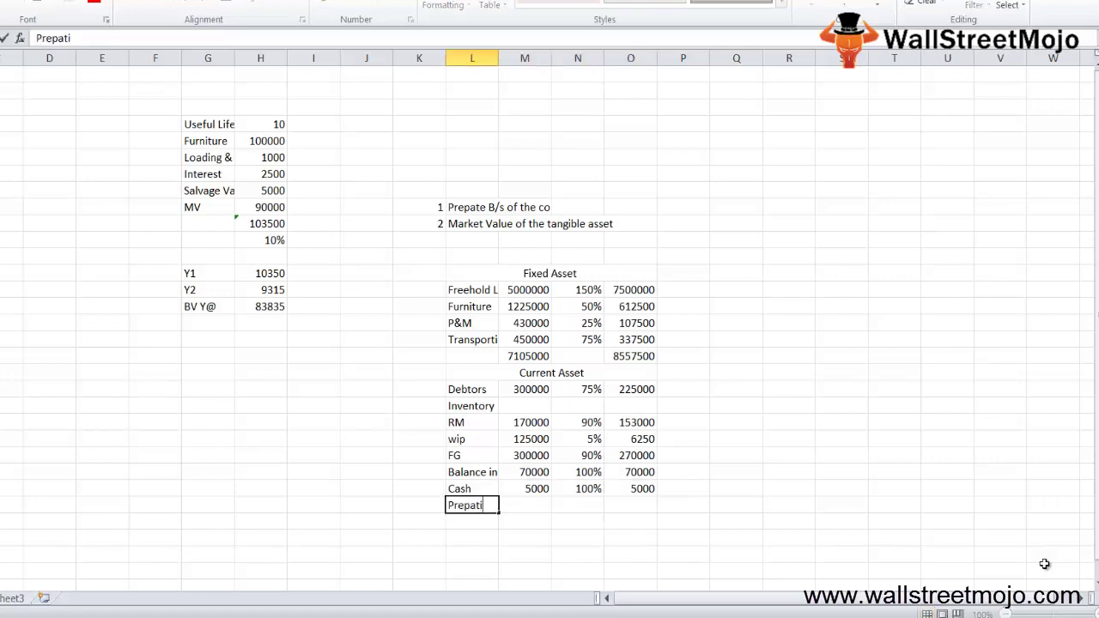
pyautogui.press('BackSpace')
pyautogui.press('BackSpace')
pyautogui.write('aid Insurance')
pyautogui.press('Return')
pyautogui.press('Up')
pyautogui.press('Right')
# Set the prepaid insurance value in M27 to 10000 and N27 to 0%, and calculate O27 with =M27*N27.
pyautogui.write('10000')
pyautogui.press('Tab')
pyautogui.write('0%')
pyautogui.press('Return')
pyautogui.press('Up')
pyautogui.press('Right')
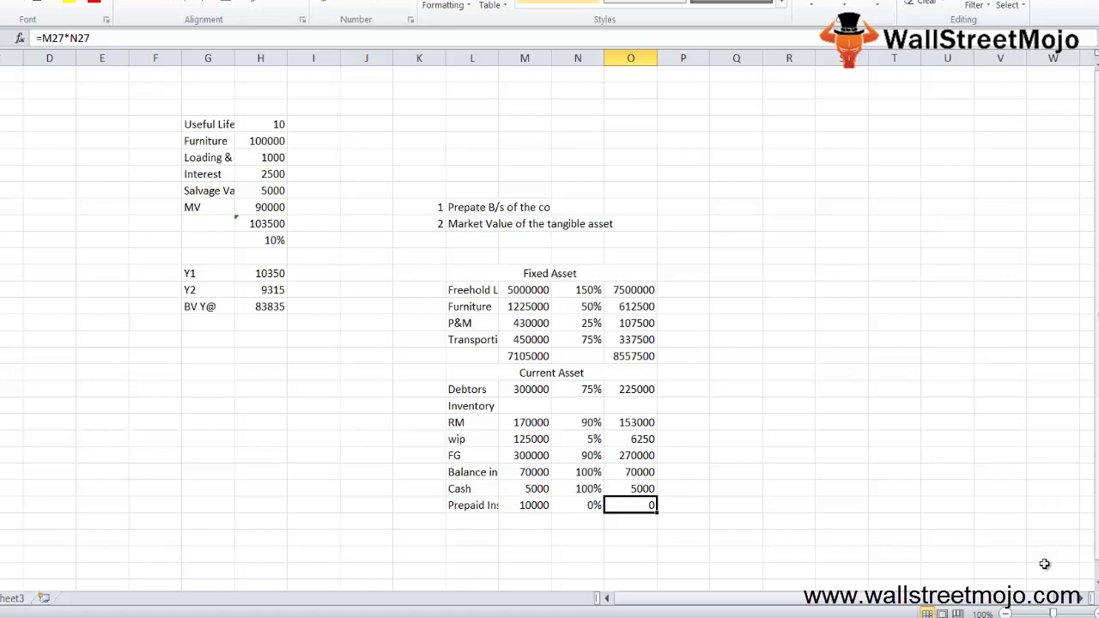
# Total the current assets' book values in M28 with =SUM(M20:M27).
pyautogui.press('Left')
pyautogui.press('Left')
pyautogui.press('Down')
pyautogui.hotkey('alt', '=')
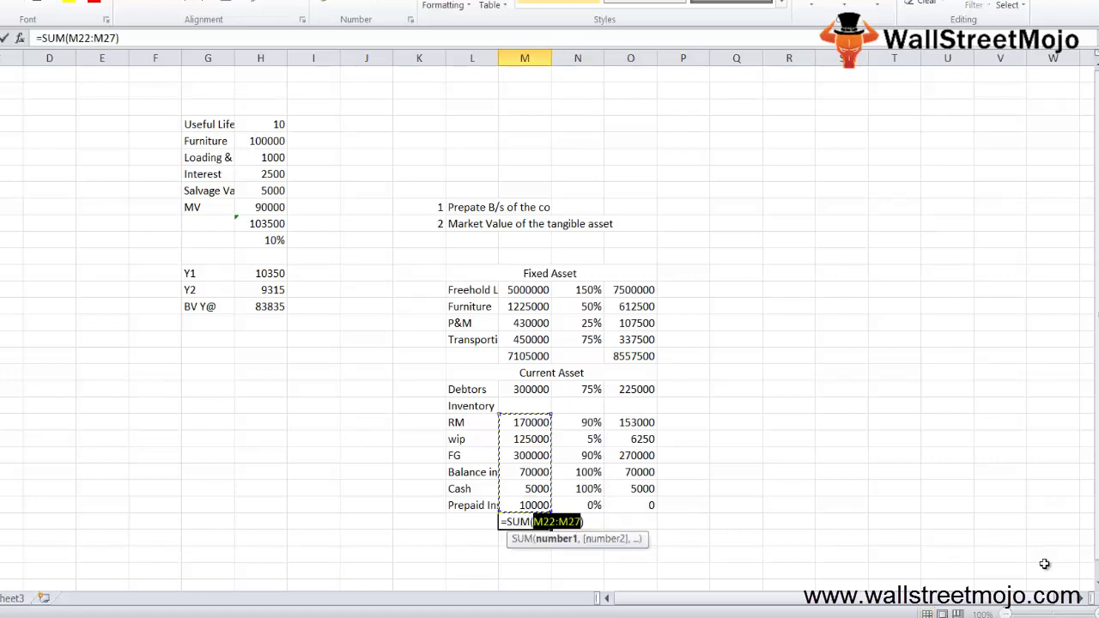
pyautogui.press('Escape')
pyautogui.write('=sum(')
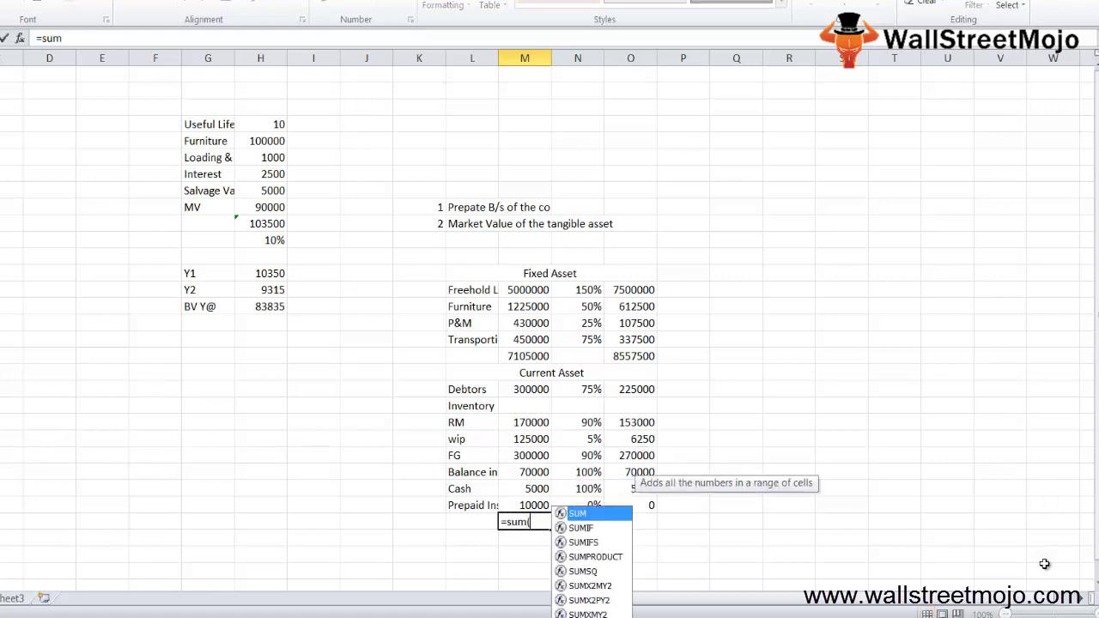
pyautogui.press('Up')
pyautogui.hotkey('shift', 'Up')
pyautogui.hotkey('shift', 'Up')
pyautogui.hotkey('shift', 'Up')
pyautogui.hotkey('shift', 'Up')
pyautogui.hotkey('shift', 'Up')
pyautogui.hotkey('shift', 'Up')
pyautogui.hotkey('shift', 'Up')
pyautogui.press('Tab')
# Total the current assets' market values from O20 to O27 in O28 with a SUM formula.
pyautogui.press('Tab')
pyautogui.write('=sum(')
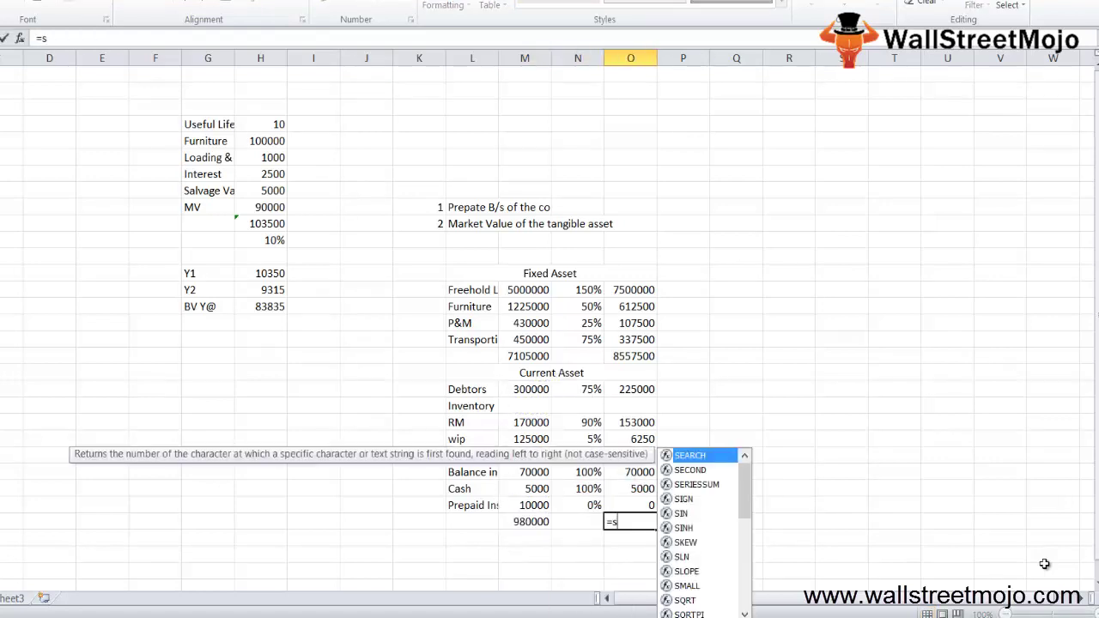
pyautogui.press('Up')
pyautogui.press('Up')
pyautogui.hotkey('shift', 'Up')
pyautogui.hotkey('shift', 'Up')
pyautogui.hotkey('shift', 'Up')
pyautogui.hotkey('shift', 'Up')
pyautogui.hotkey('shift', 'Up')
pyautogui.hotkey('shift', 'Up')
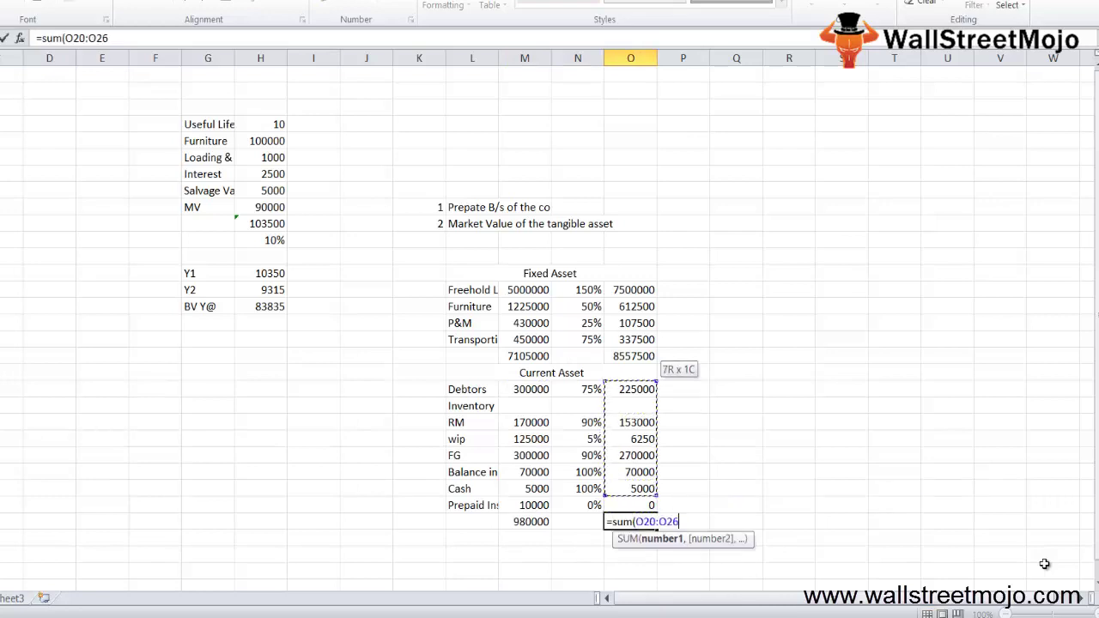
pyautogui.hotkey('shift', 'Down')
pyautogui.hotkey('shift', 'Down')
pyautogui.hotkey('shift', 'Down')
pyautogui.hotkey('shift', 'Down')
pyautogui.hotkey('shift', 'Down')
pyautogui.hotkey('shift', 'Down')
pyautogui.press('Down')
pyautogui.hotkey('shift', 'Up')
pyautogui.hotkey('shift', 'Up')
pyautogui.hotkey('shift', 'Up')
pyautogui.hotkey('shift', 'Up')
pyautogui.hotkey('shift', 'Up')
pyautogui.hotkey('shift', 'Up')
pyautogui.hotkey('shift', 'Up')
pyautogui.write(')')
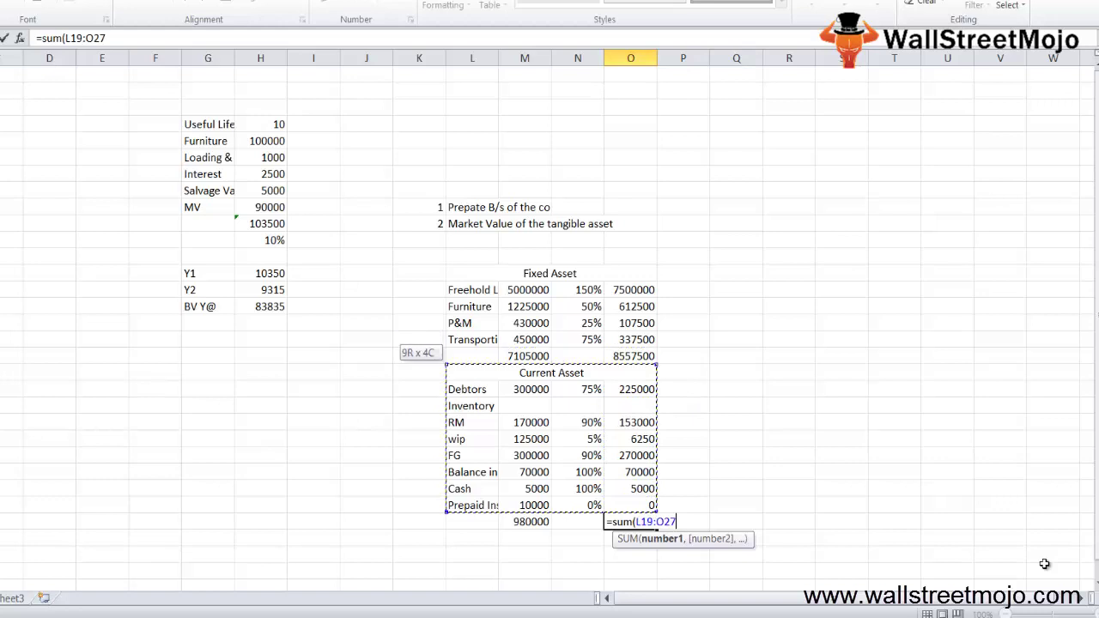
pyautogui.press('Left')
# Add point number 3 in K11 and begin its label in L11 with "Liqu".
pyautogui.press('Left')
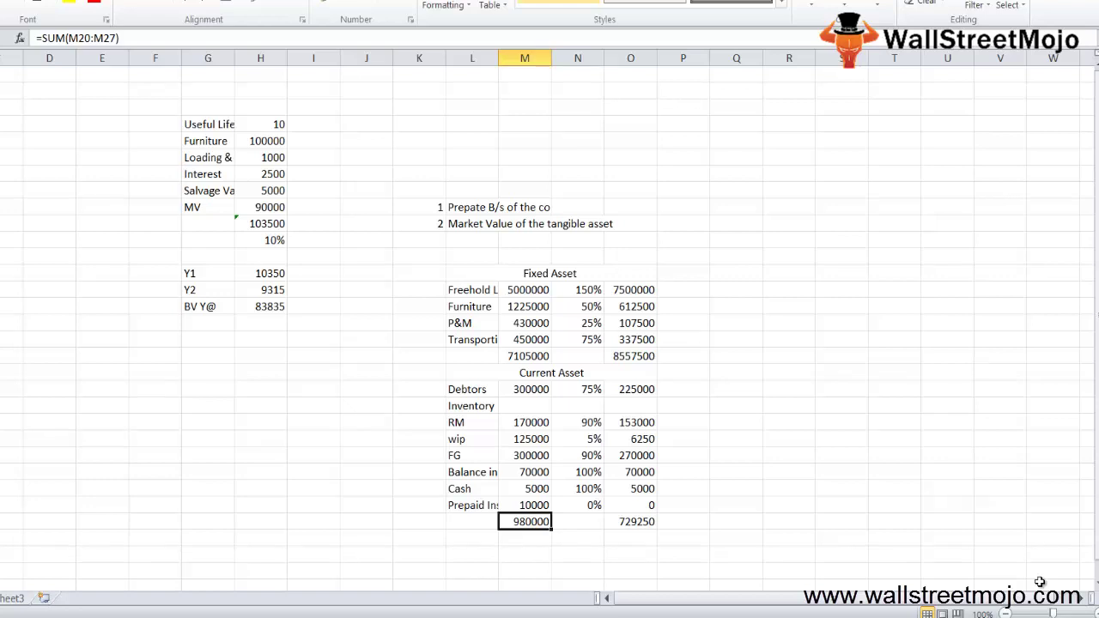
pyautogui.press('Up')
pyautogui.press('Up')
pyautogui.press('Up')
pyautogui.press('Up')
pyautogui.press('Up')
pyautogui.press('Up')
pyautogui.press('Up')
pyautogui.press('Up')
pyautogui.press('Up')
pyautogui.press('Up')
pyautogui.press('Up')
pyautogui.press('Up')
pyautogui.press('Up')
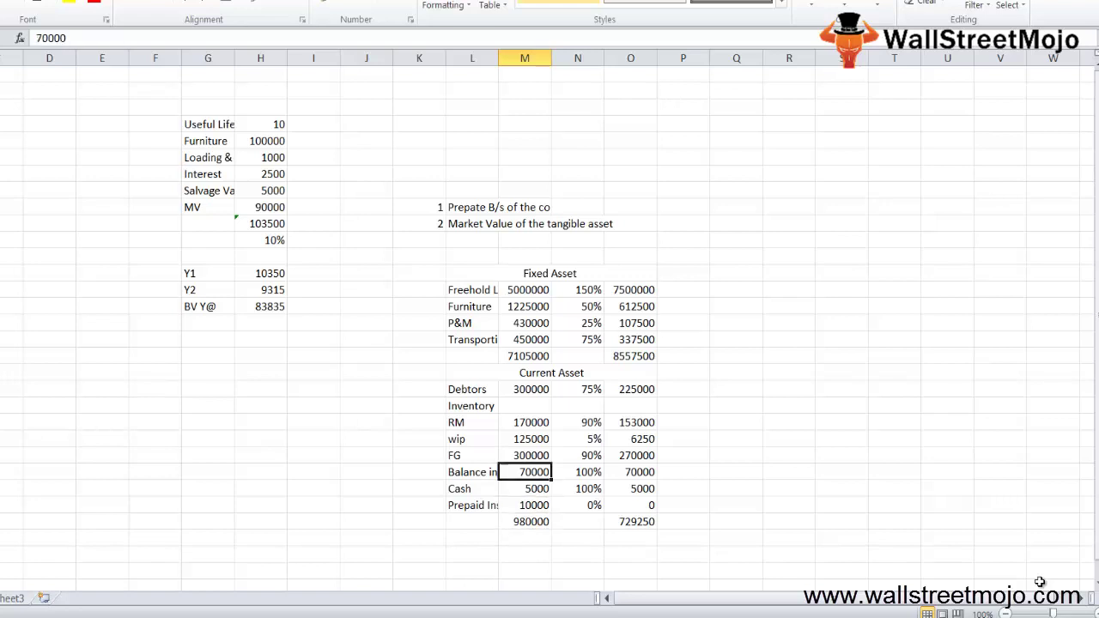
pyautogui.press('Up')
pyautogui.press('Up')
pyautogui.press('Up')
pyautogui.press('Up')
pyautogui.press('Left')
pyautogui.press('Left')
pyautogui.write('3')
pyautogui.press('Tab')
pyautogui.write('Liqua')
pyautogui.press('BackSpace')
pyautogui.press('BackSpace')
pyautogui.press('BackSpace')
pyautogui.press('BackSpace')
pyautogui.press('BackSpace')
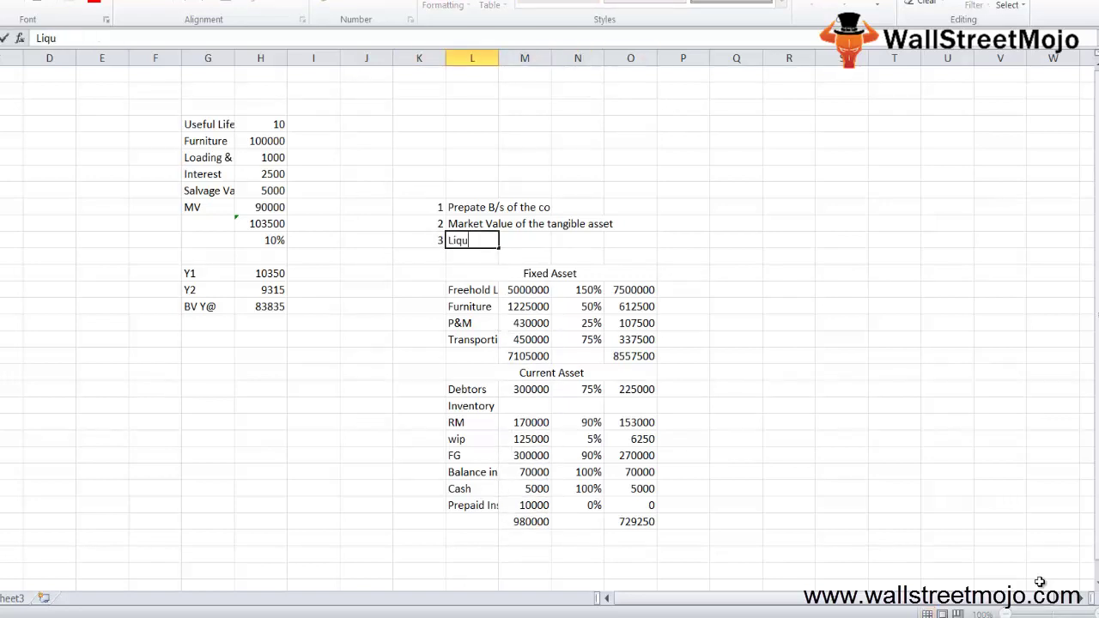